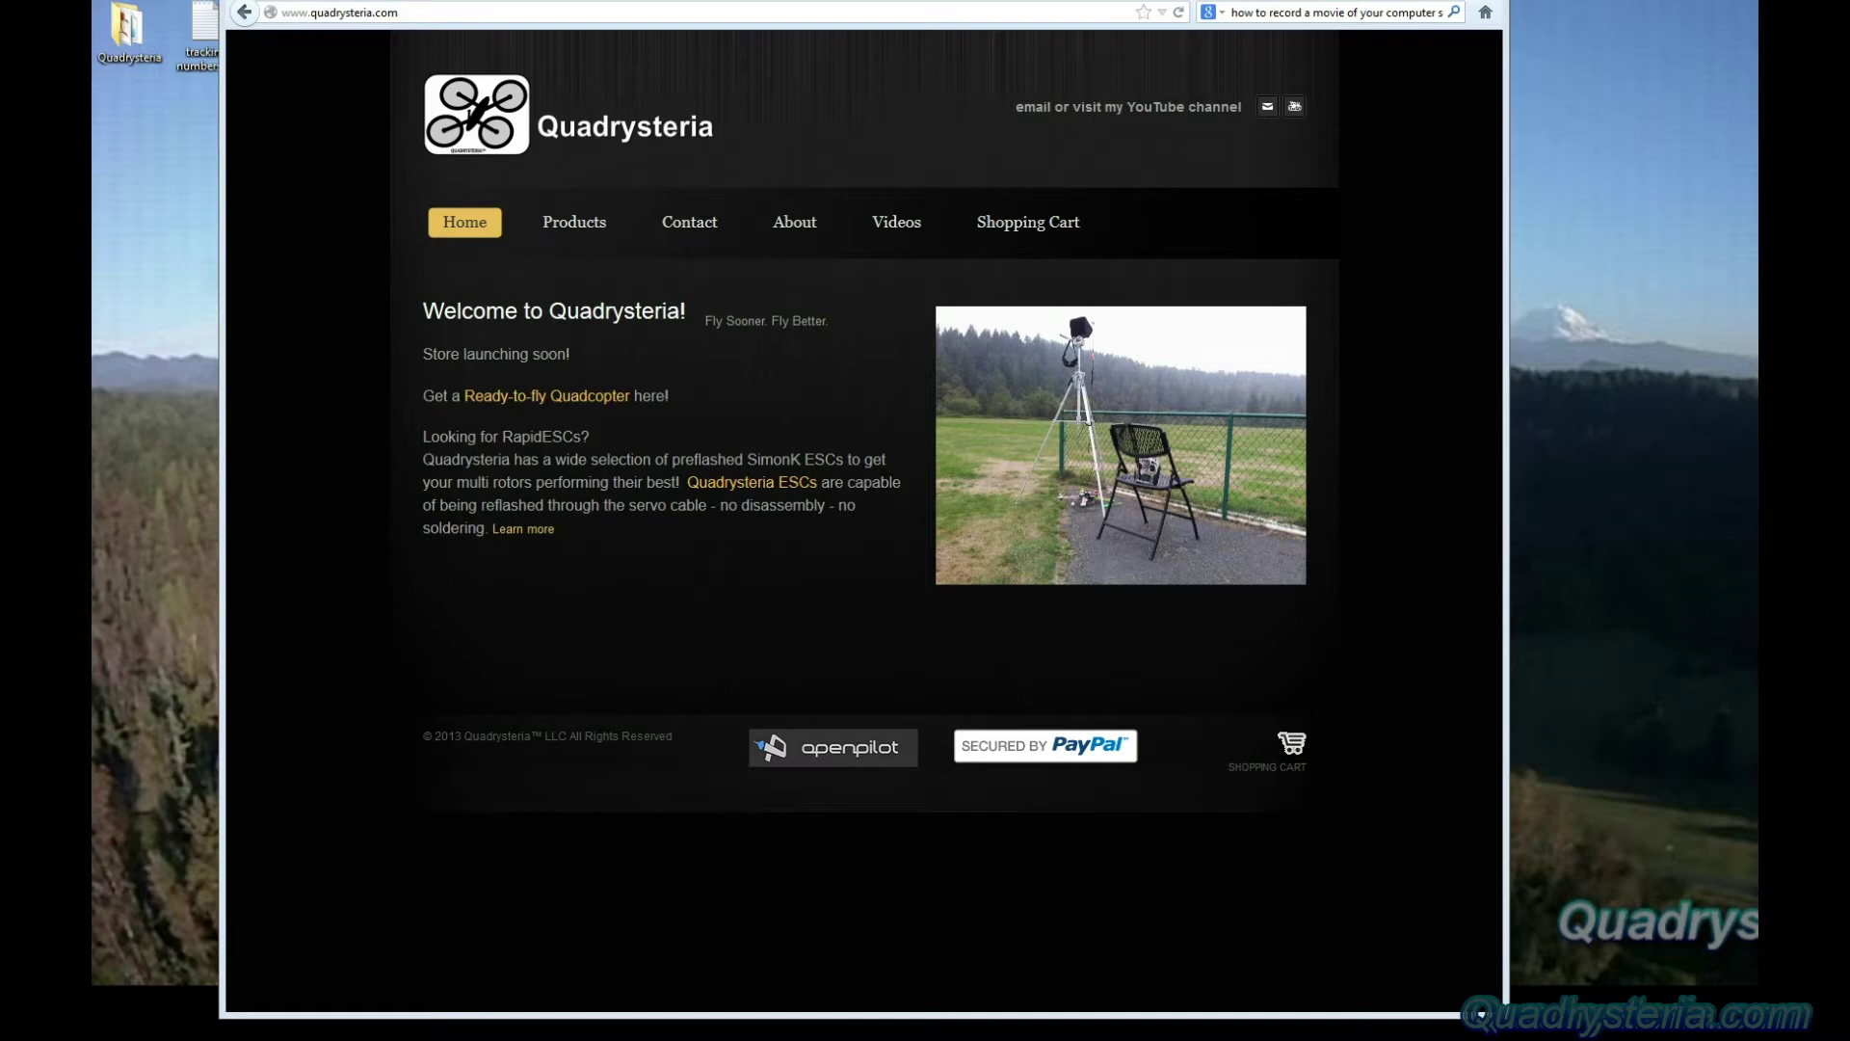
Open Device Manager through Computer's Properties and select the driverless CP2102 USB to UART Bridge Controller
mouse_move(1481, 1031)
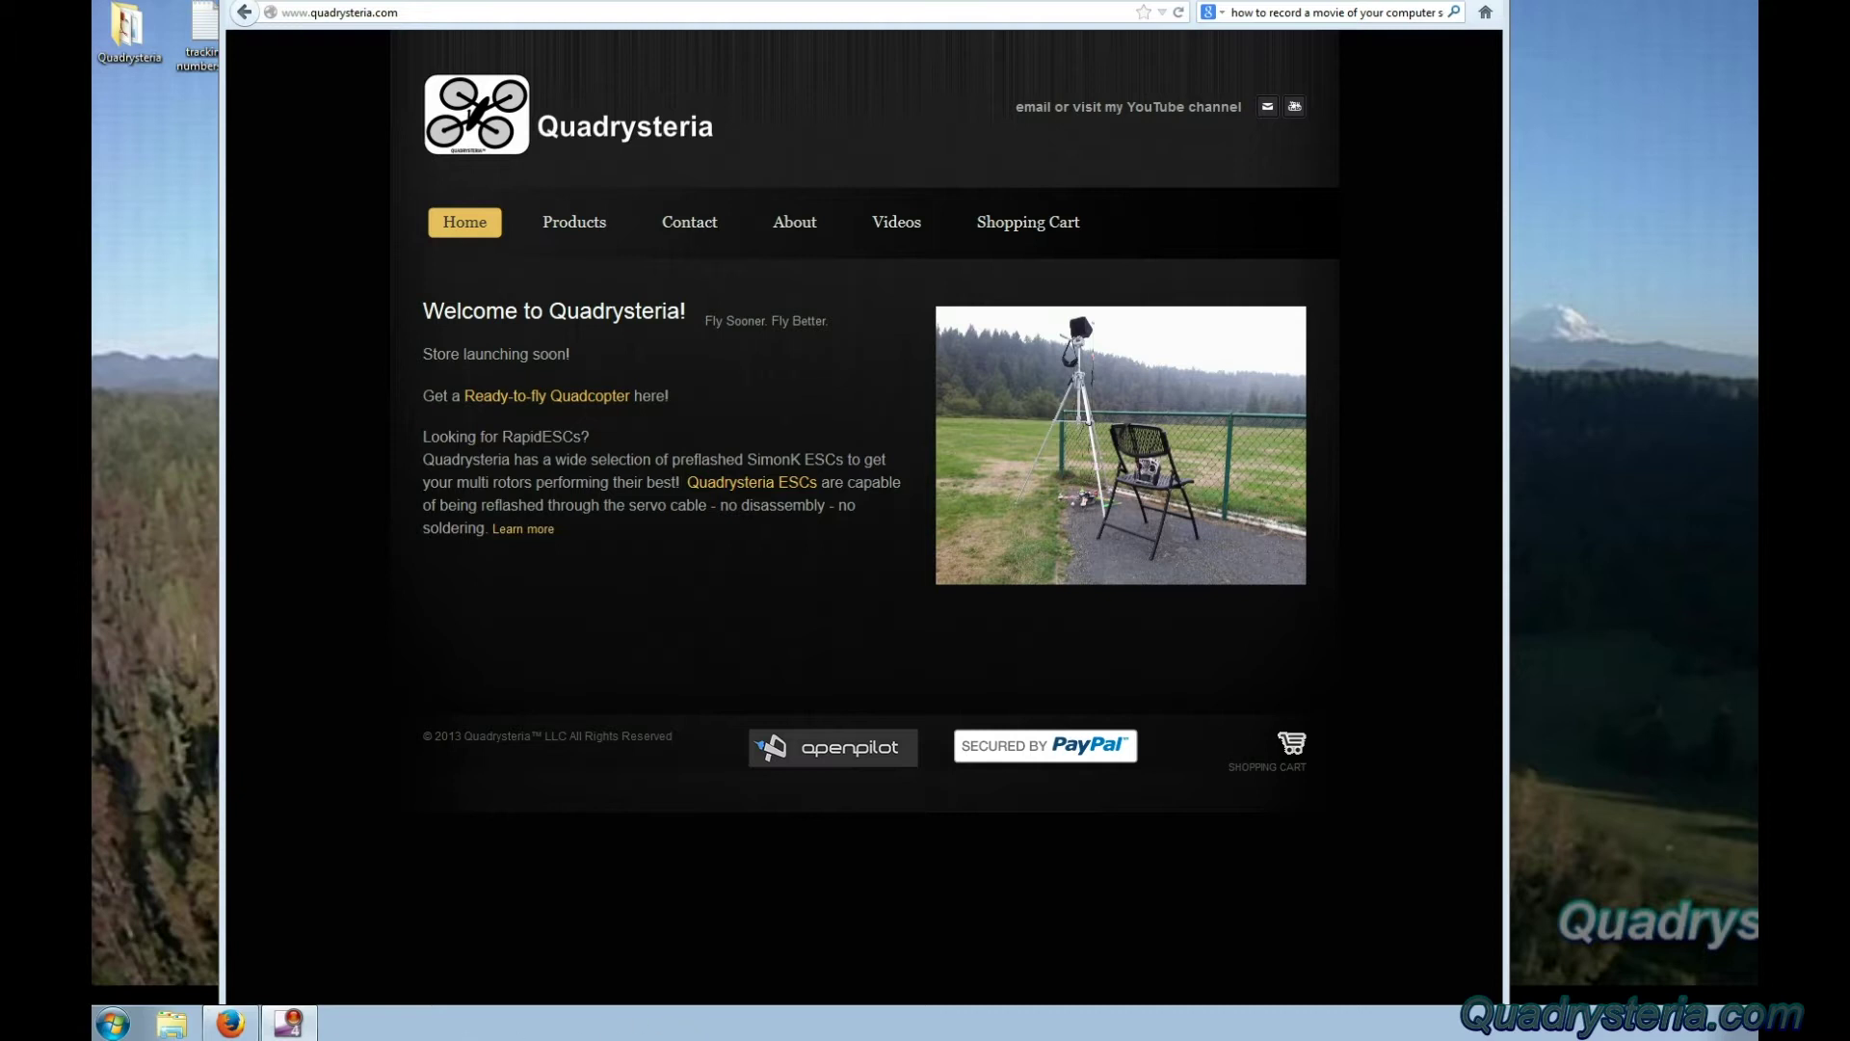
left_click(113, 1024)
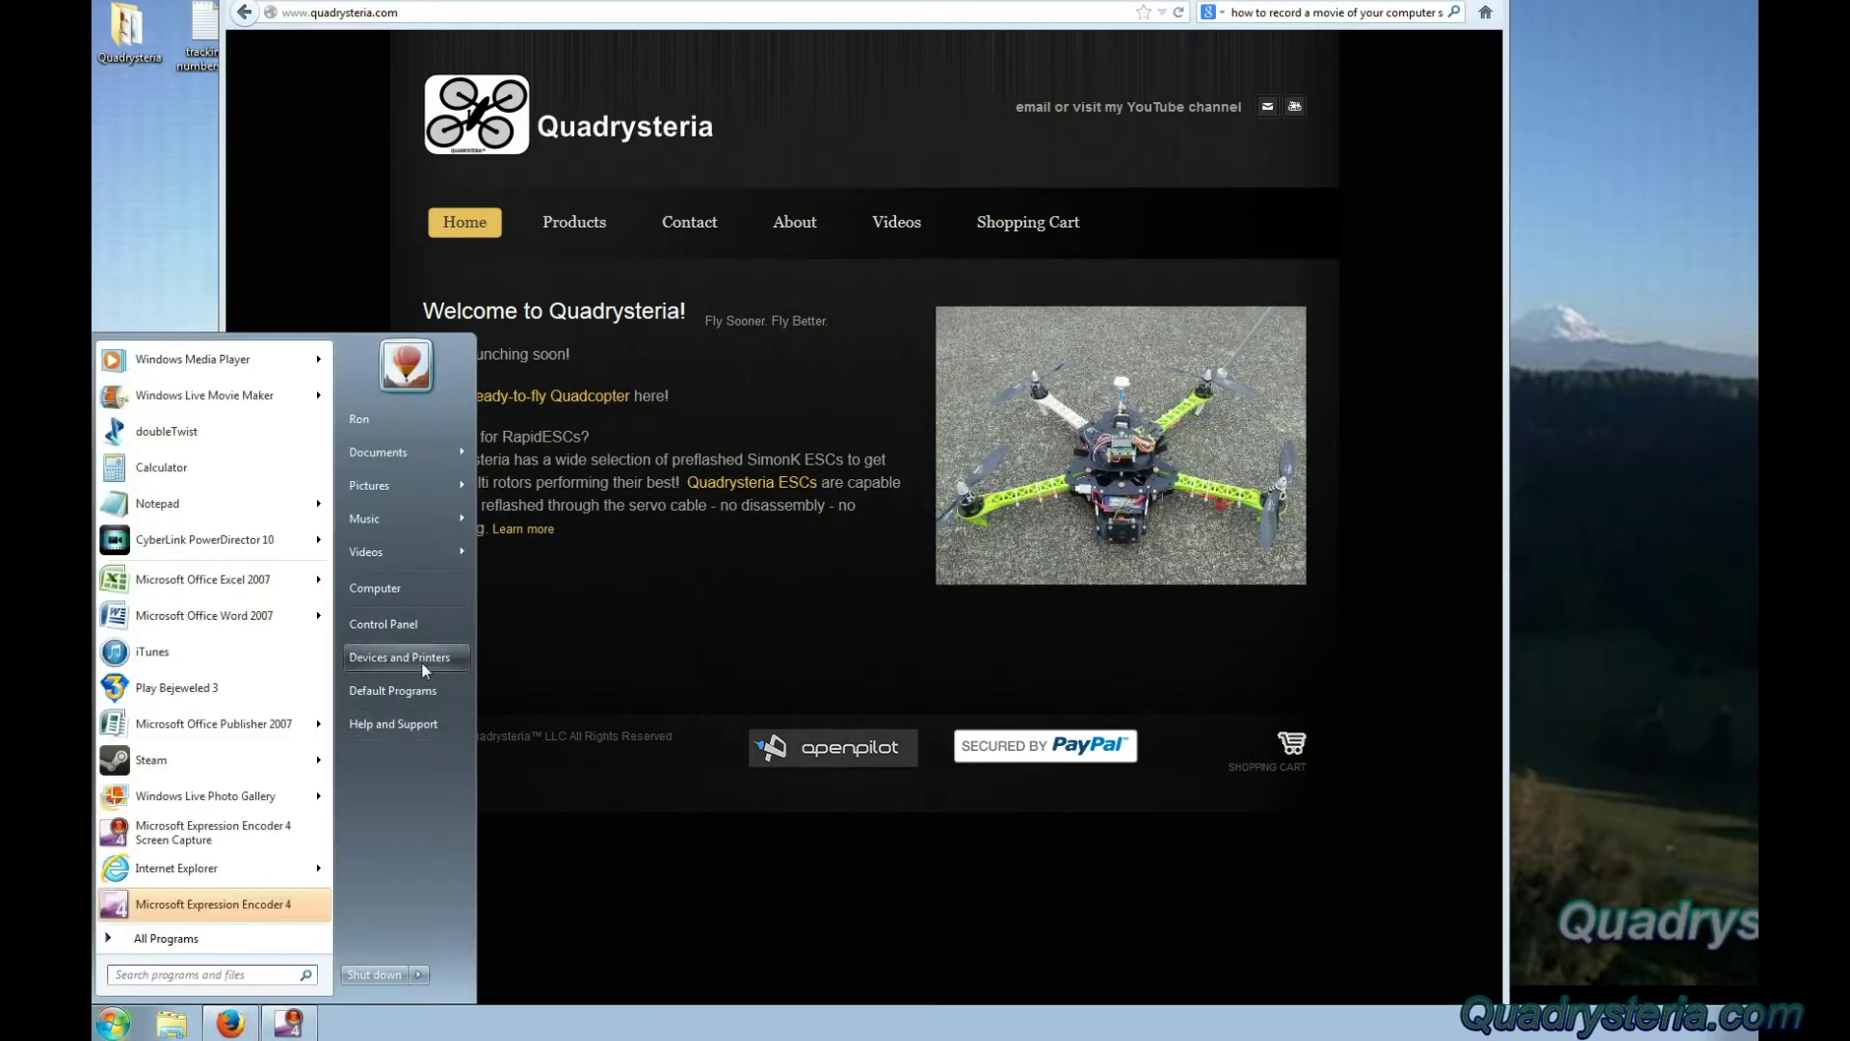
right_click(396, 590)
left_click(480, 745)
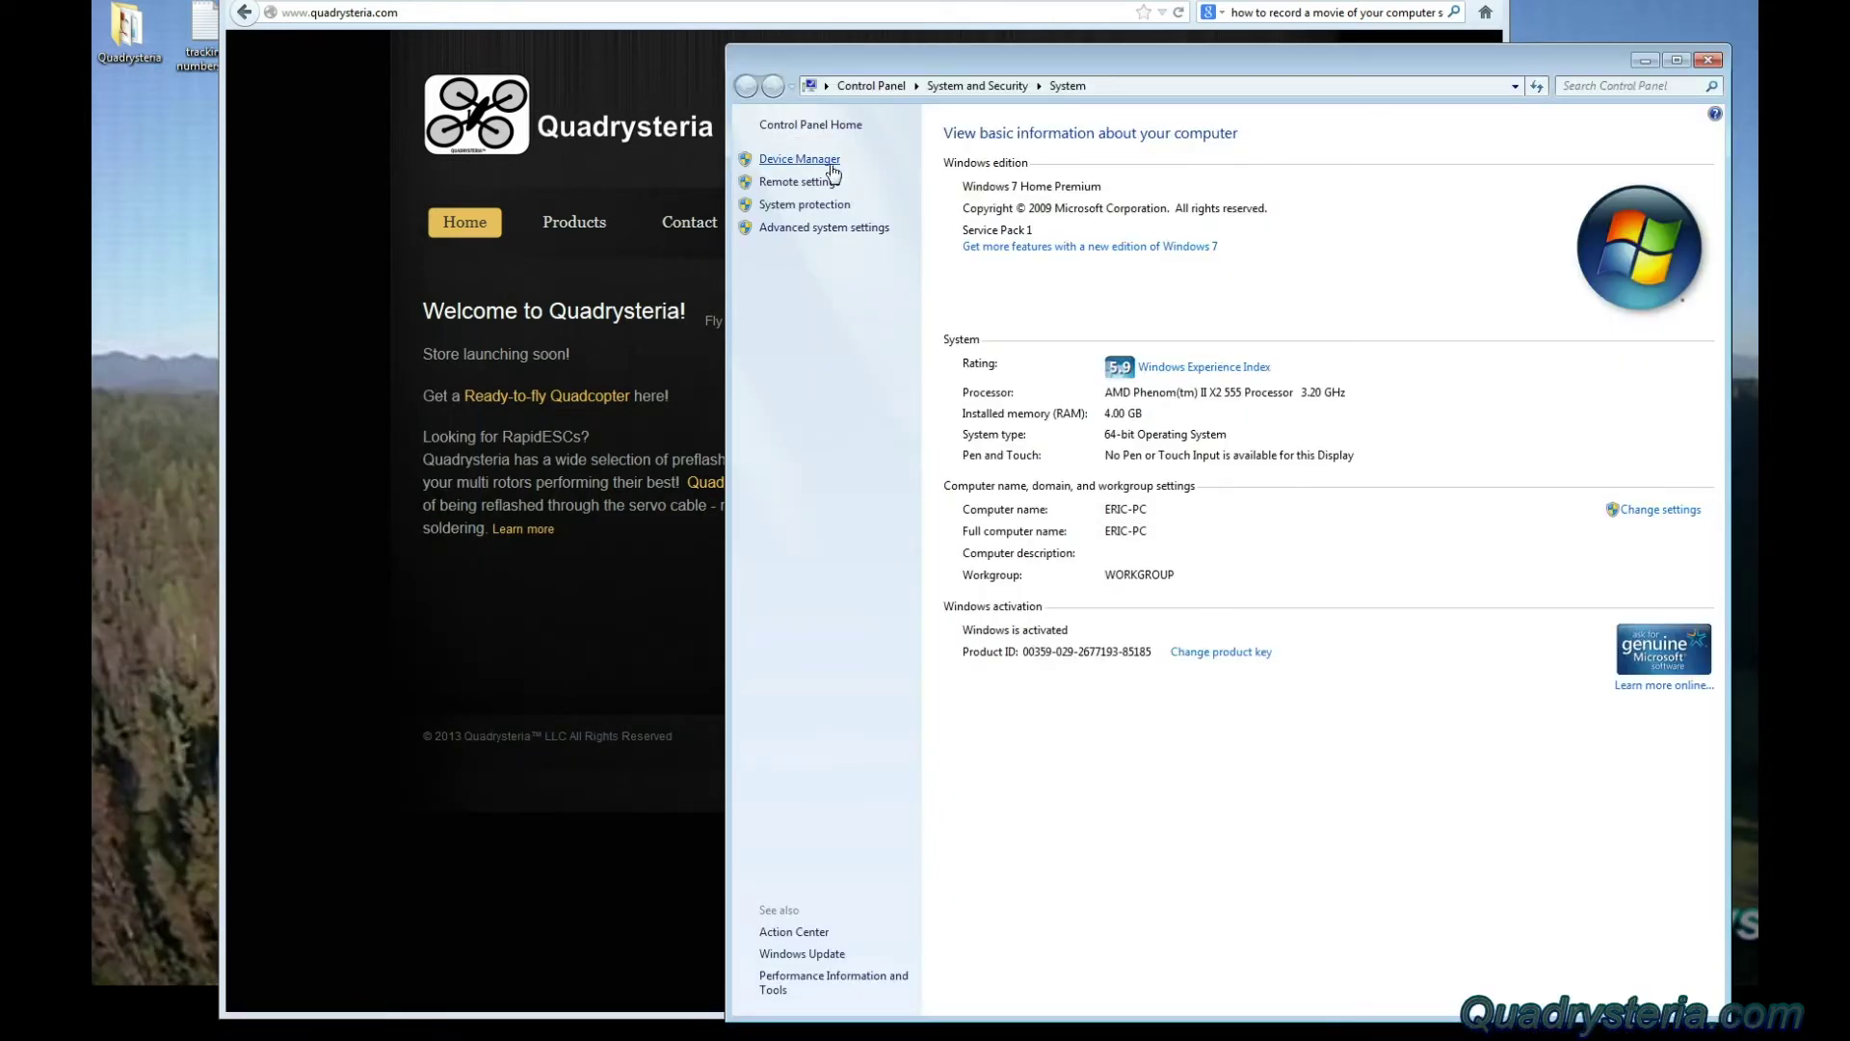
left_click(817, 162)
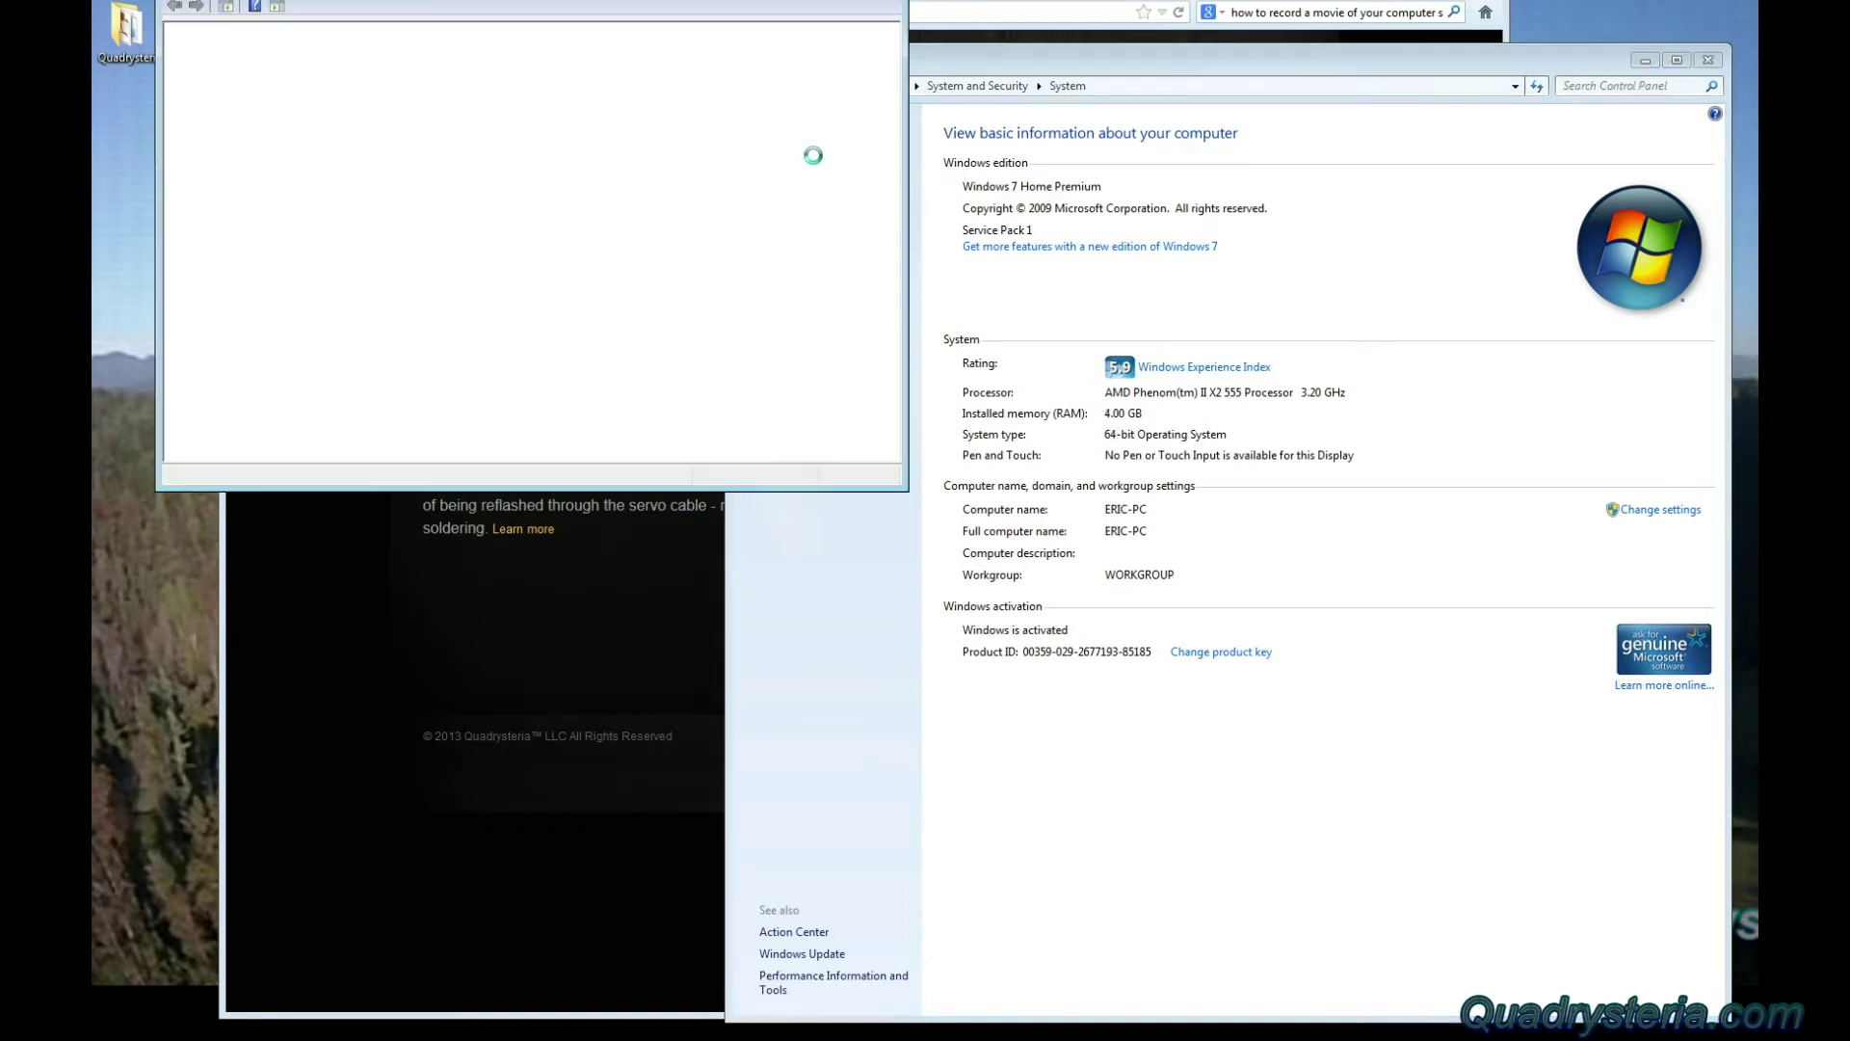
left_click(1702, 61)
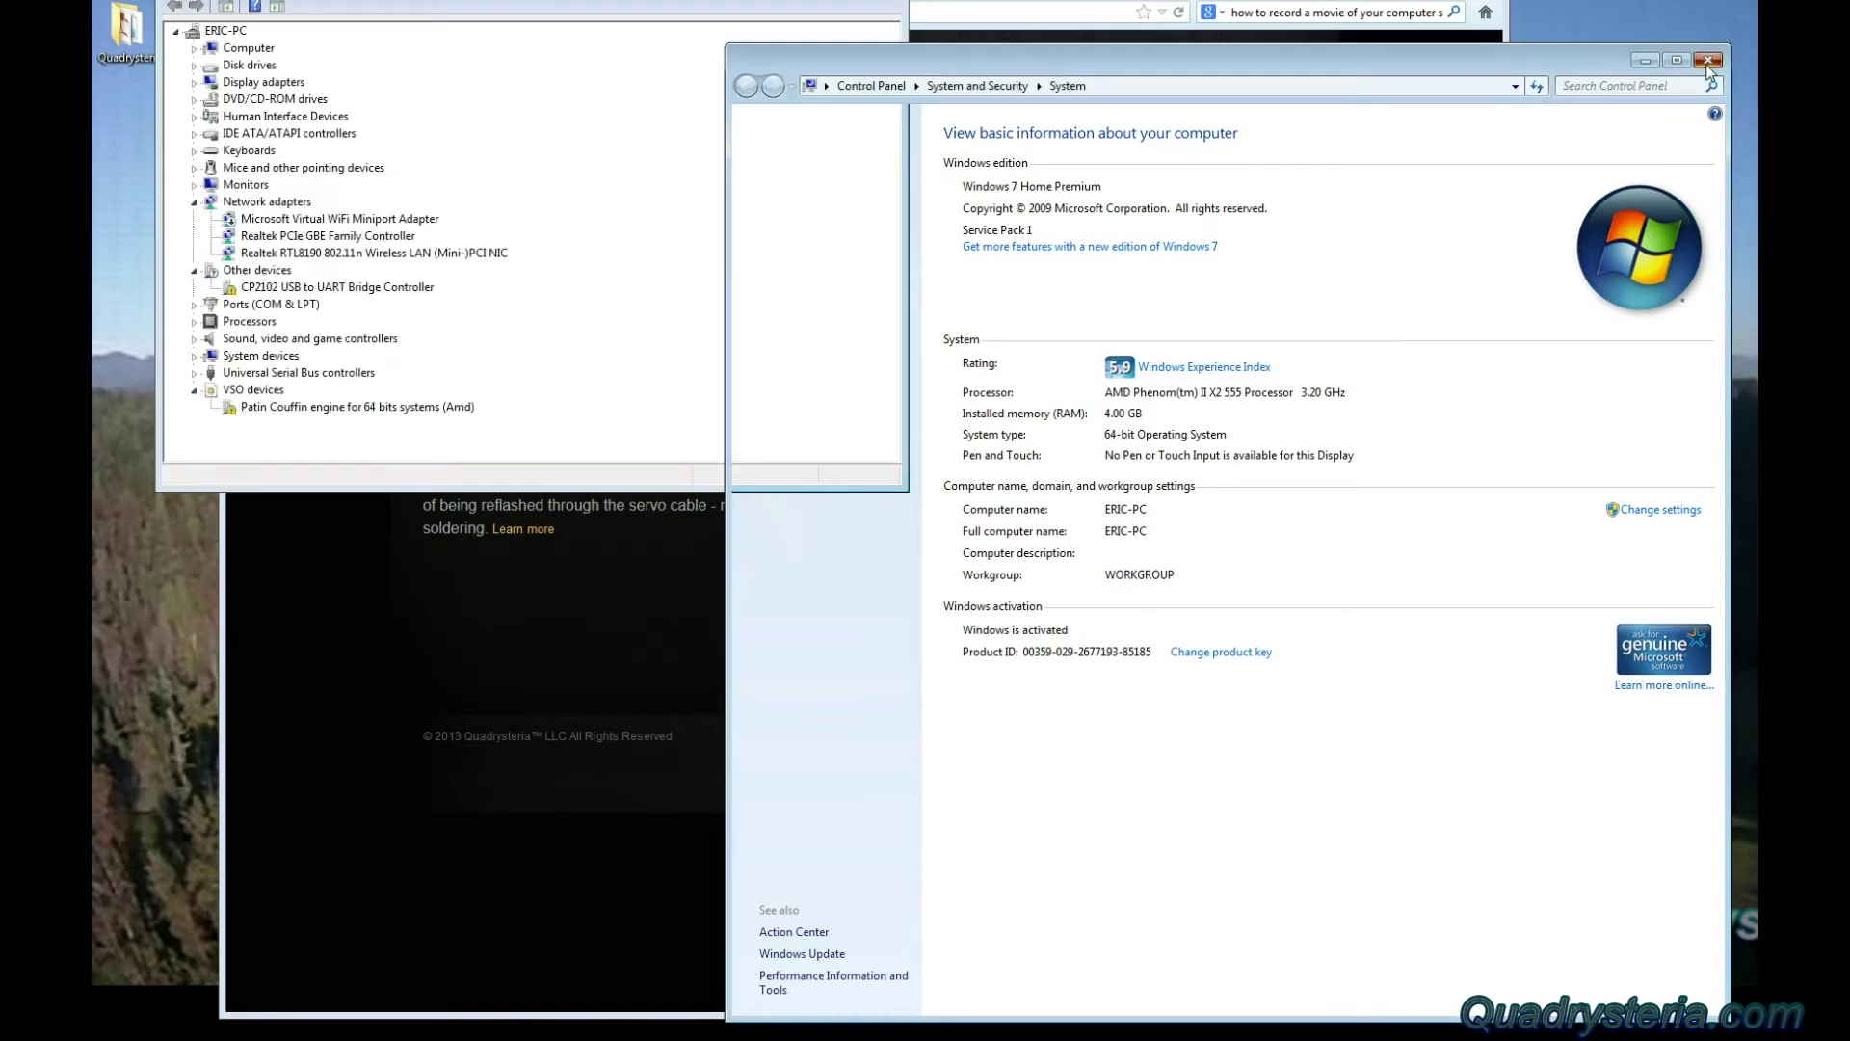
left_click_drag(489, 1, 506, 85)
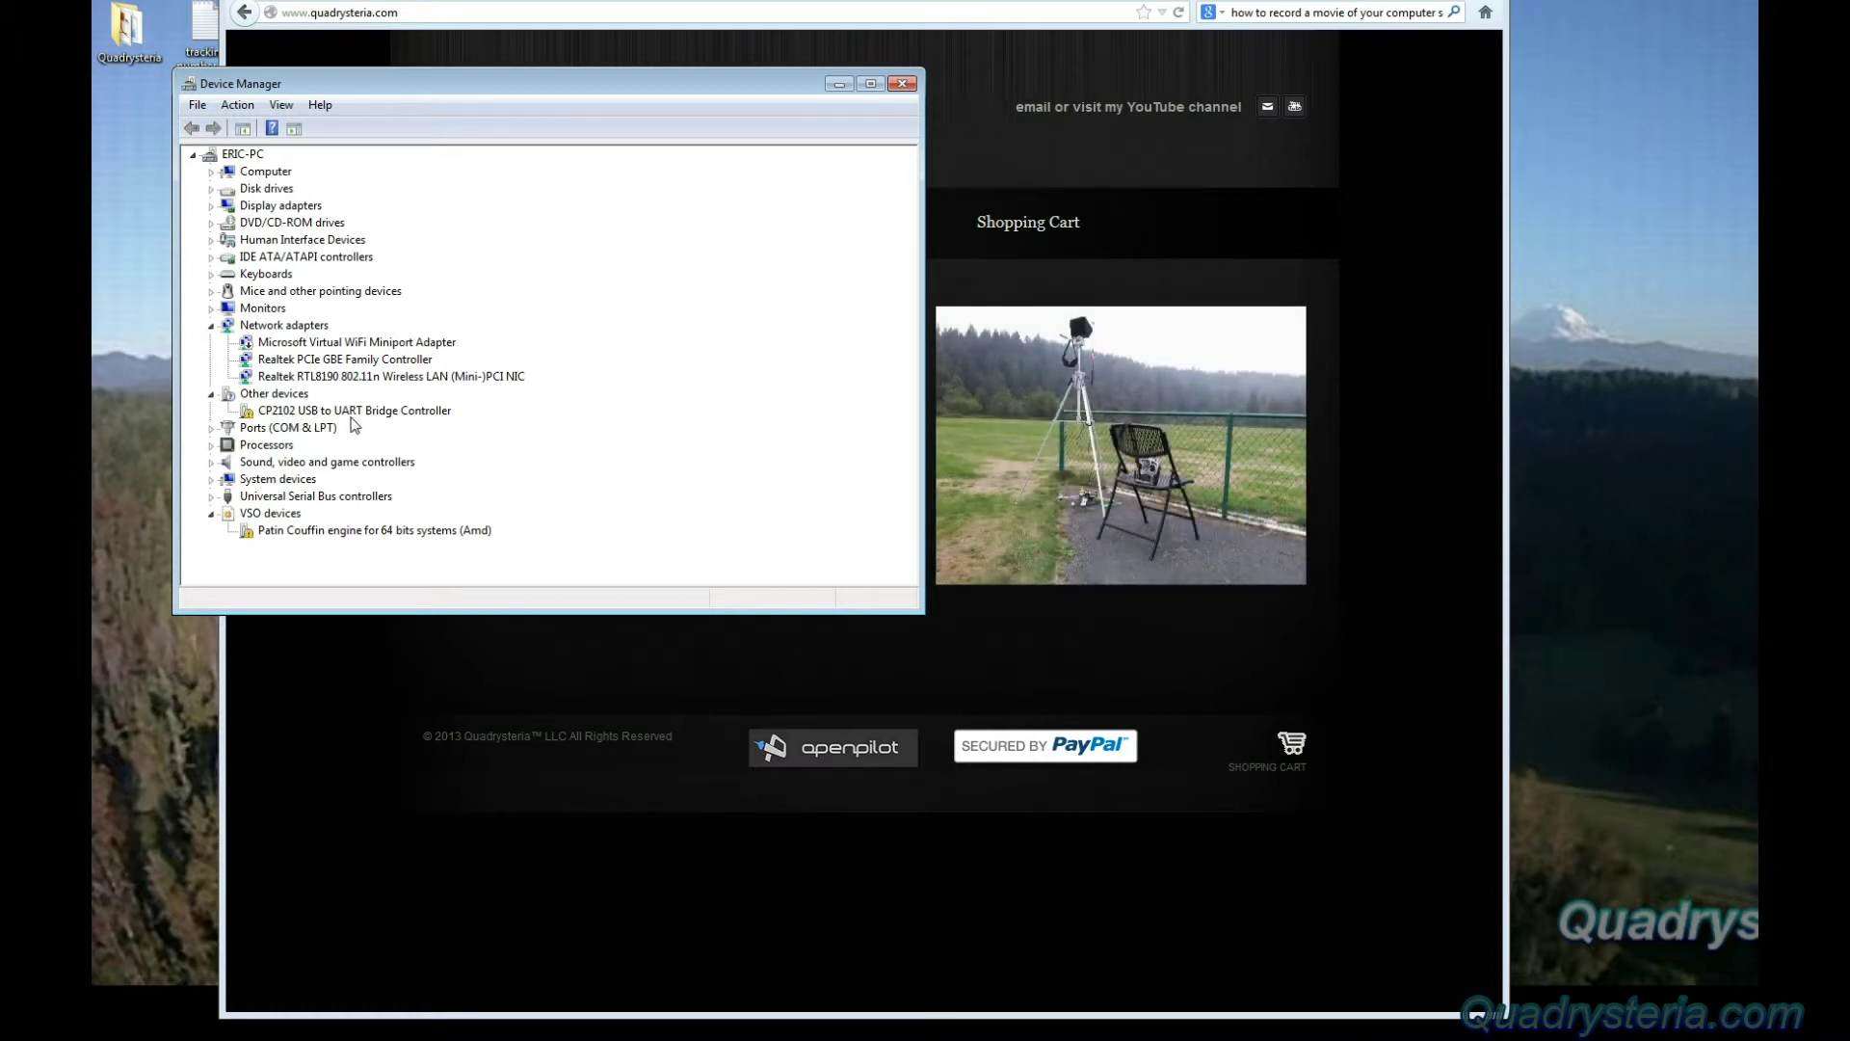
left_click(420, 413)
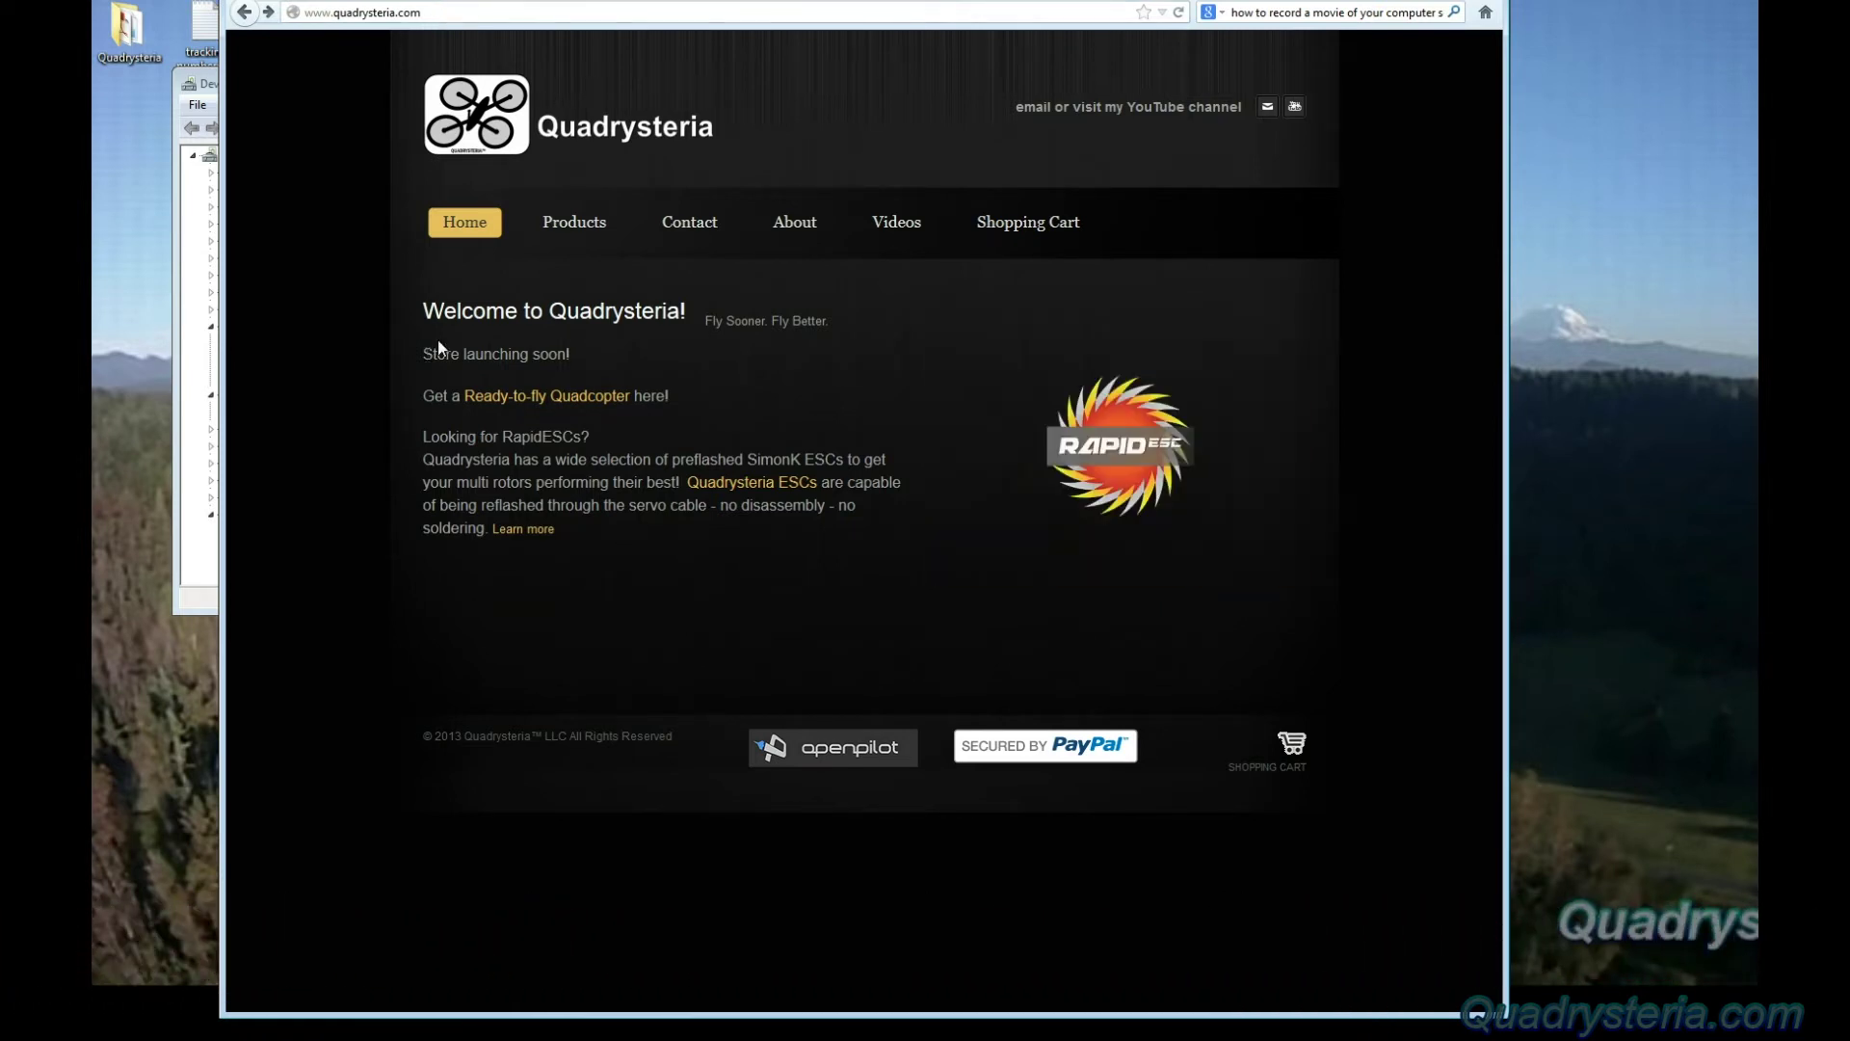
Go to the Accessories page's Turnigy USB Linker product and download cp210x_vcp_windows.zip
mouse_move(575, 227)
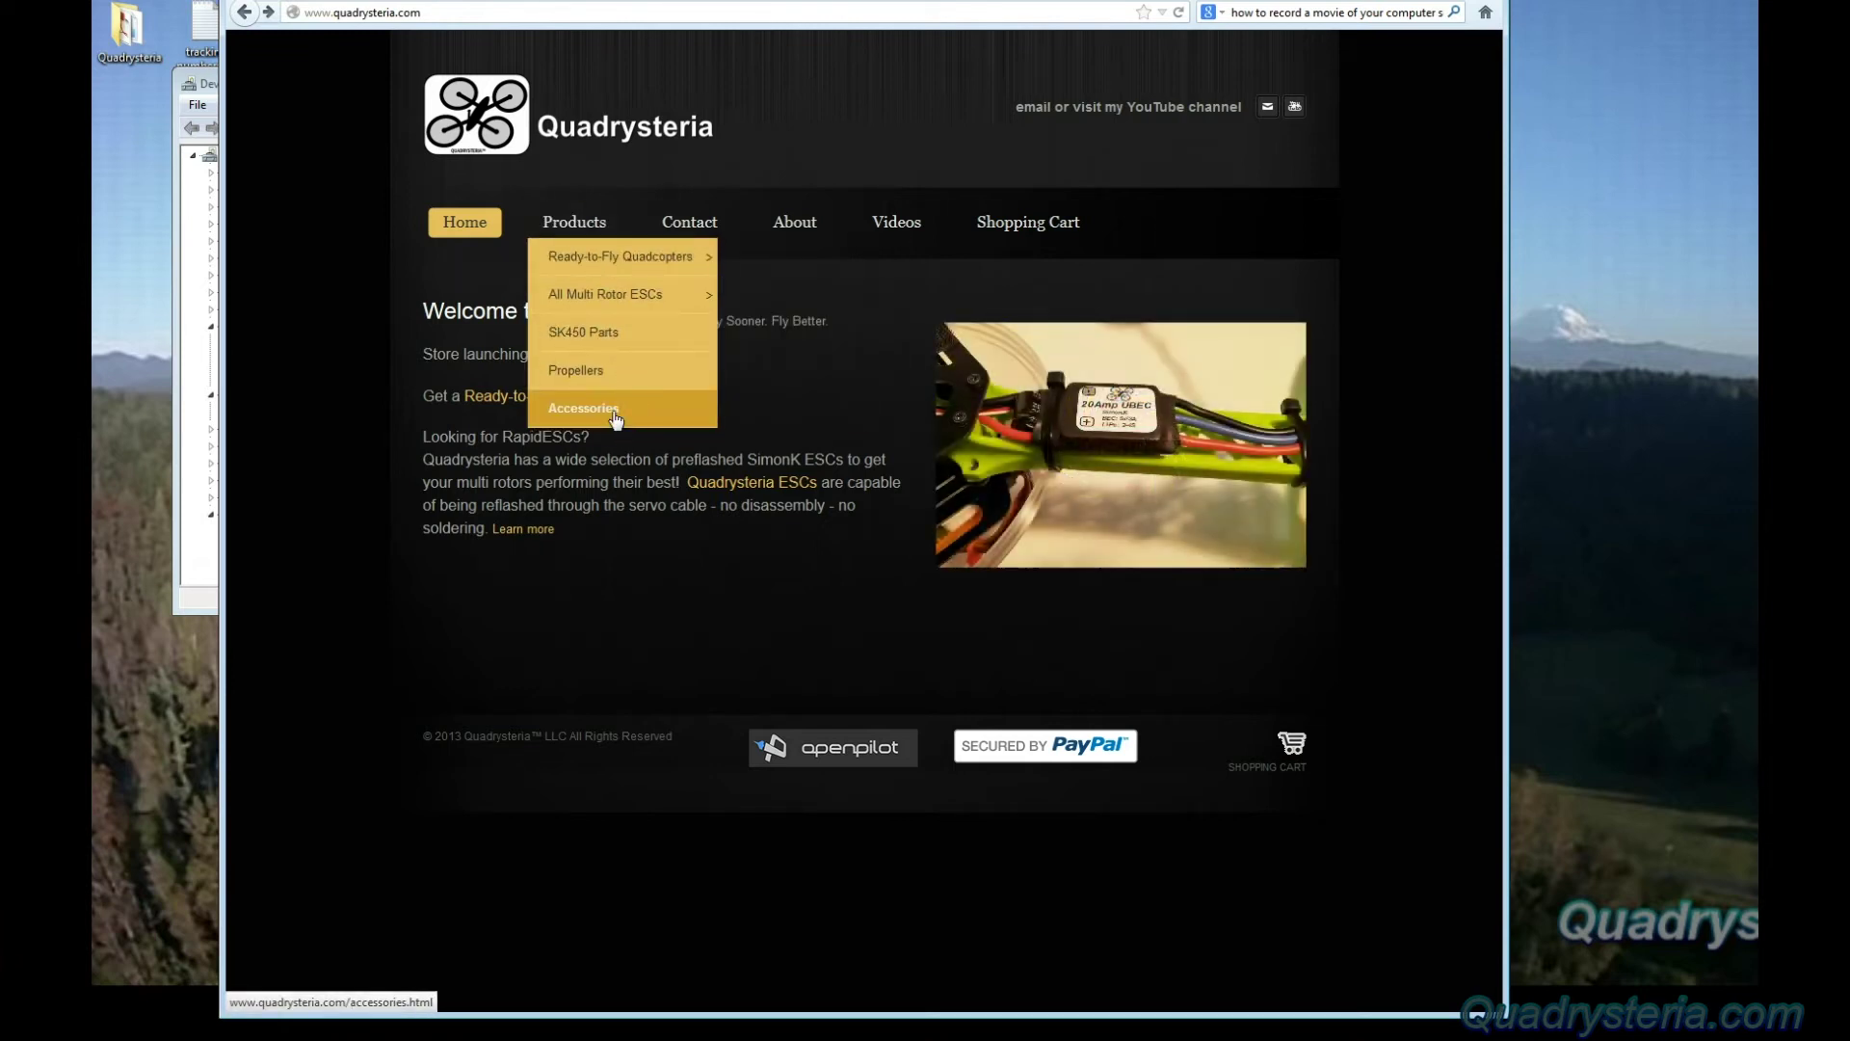
left_click(615, 417)
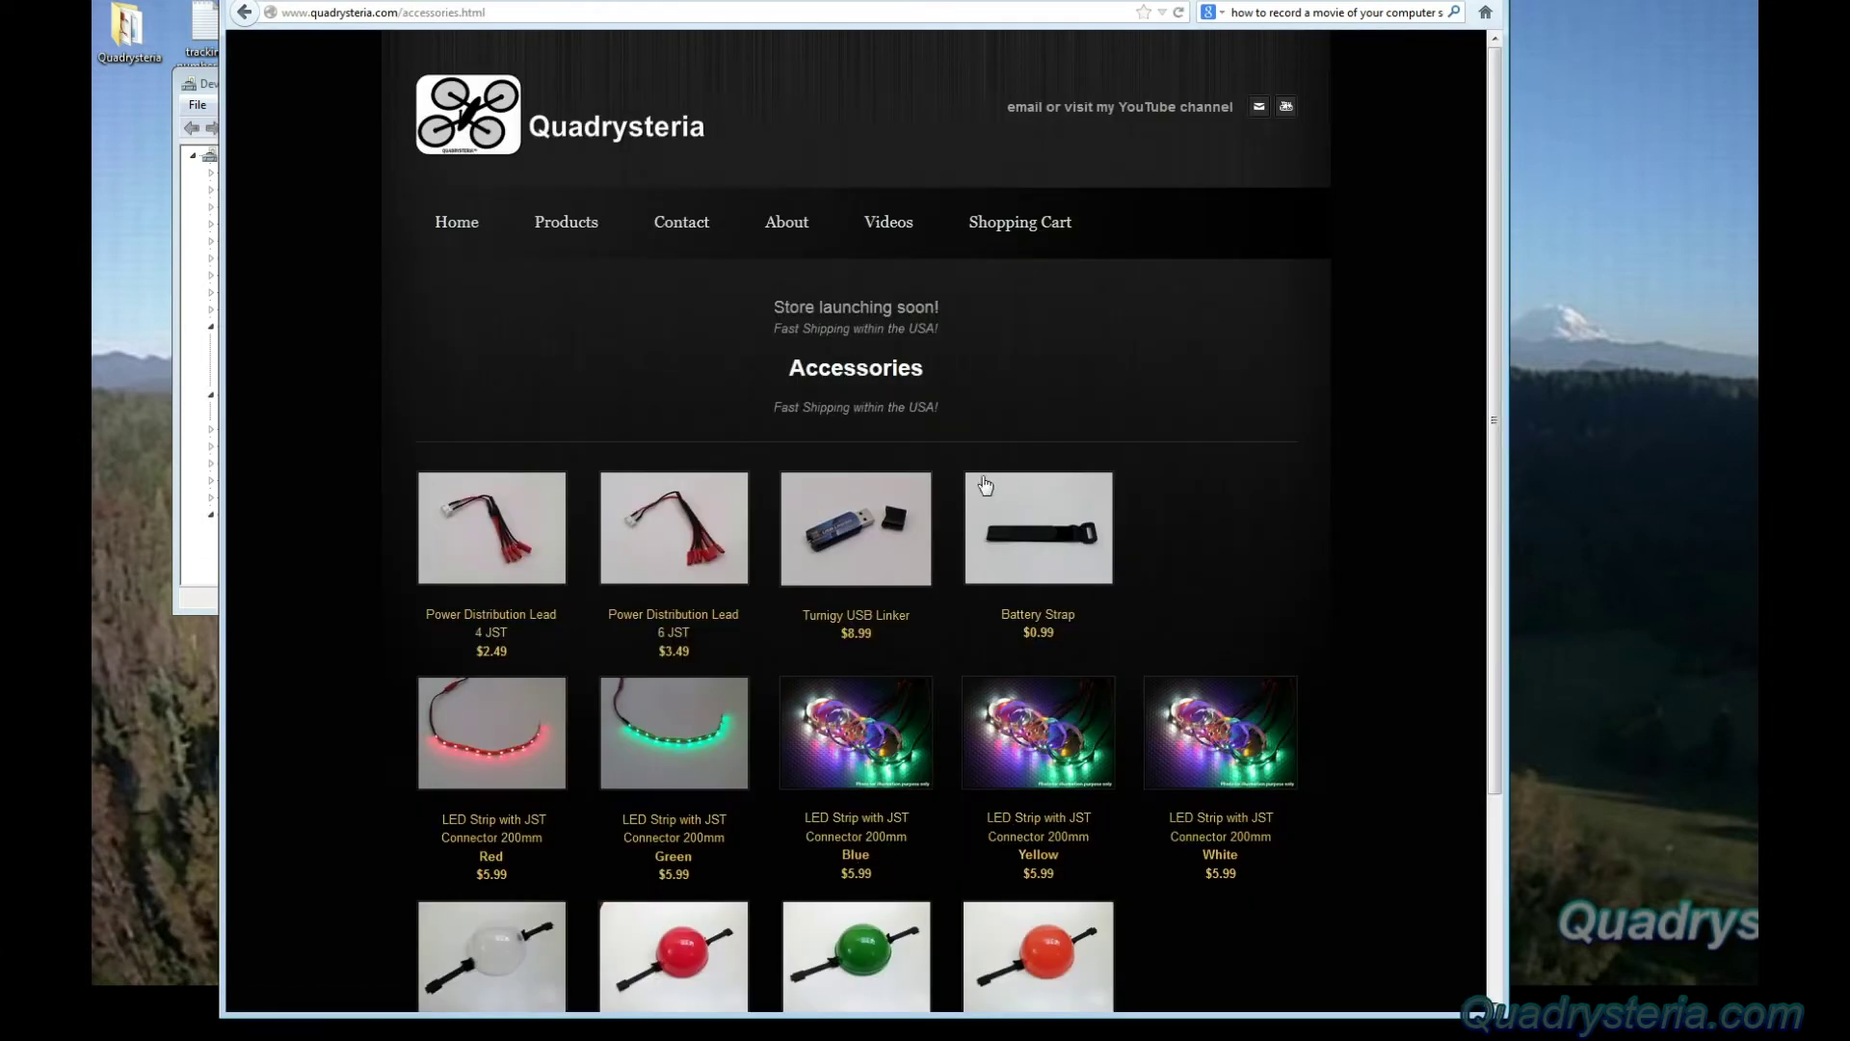
left_click(866, 627)
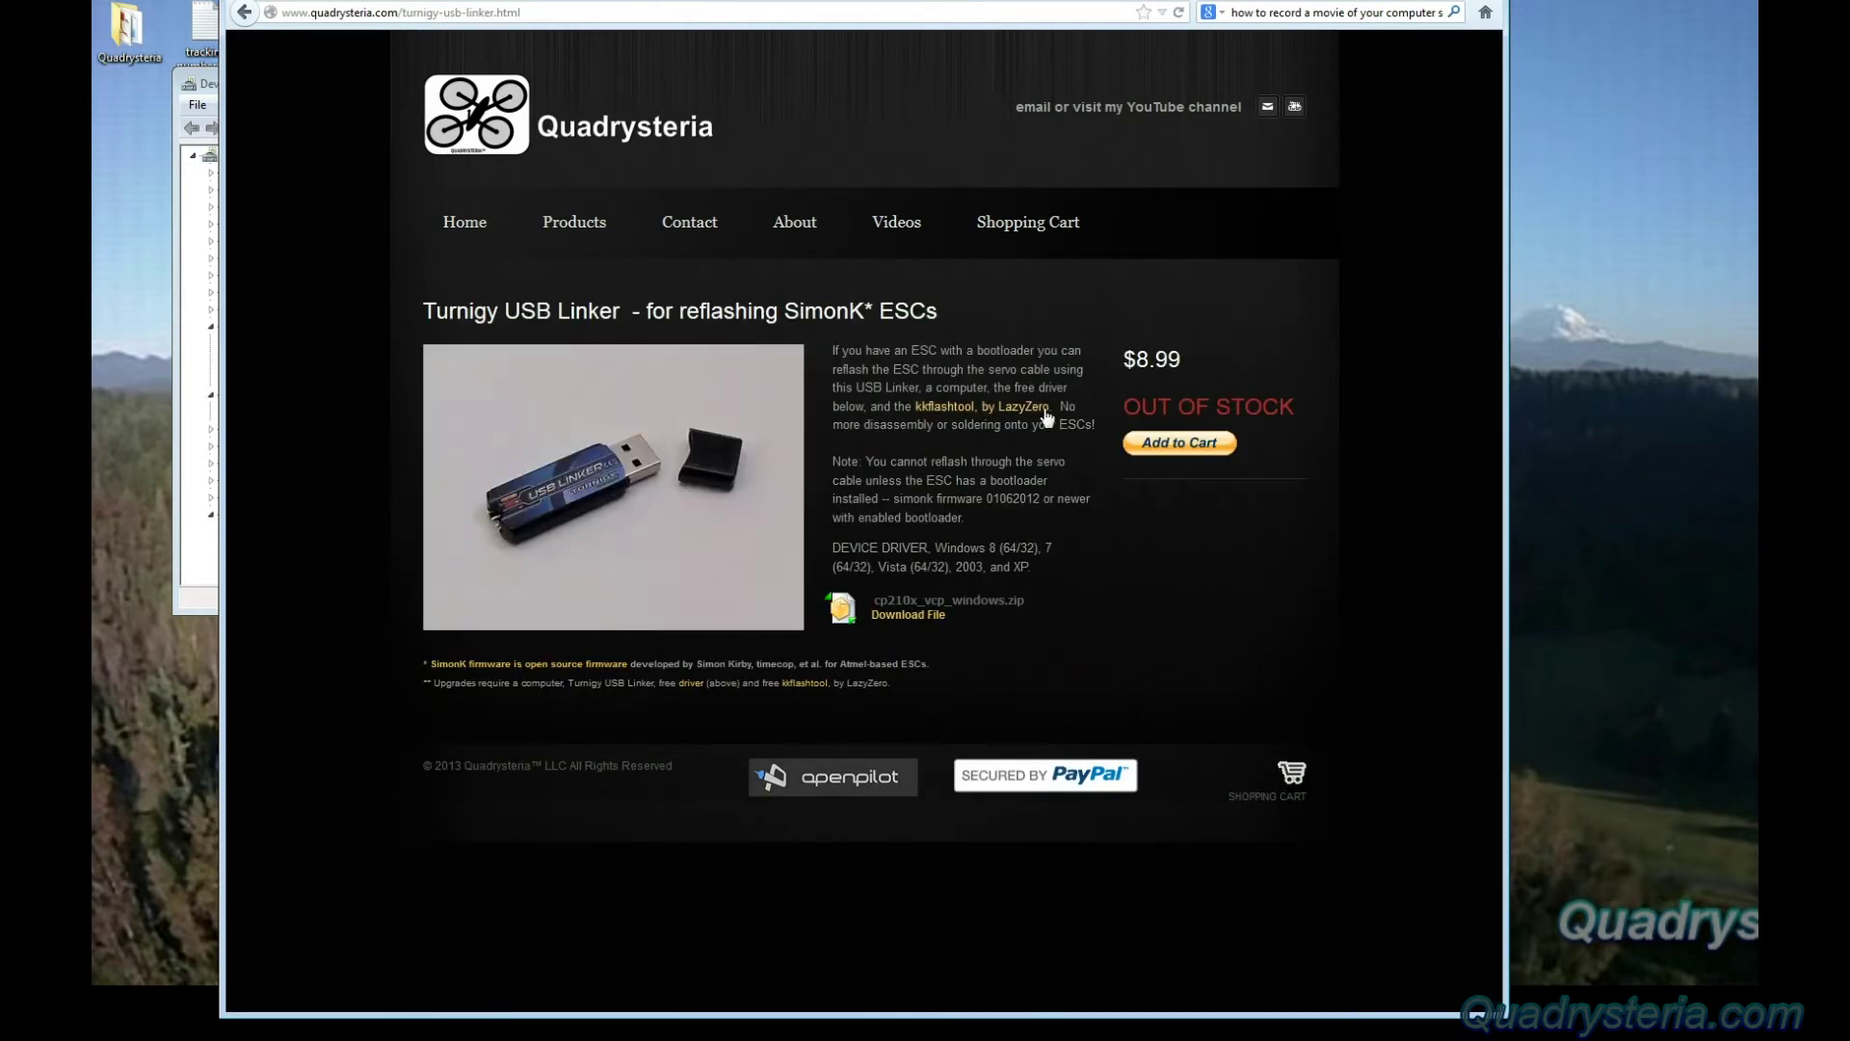
left_click(904, 616)
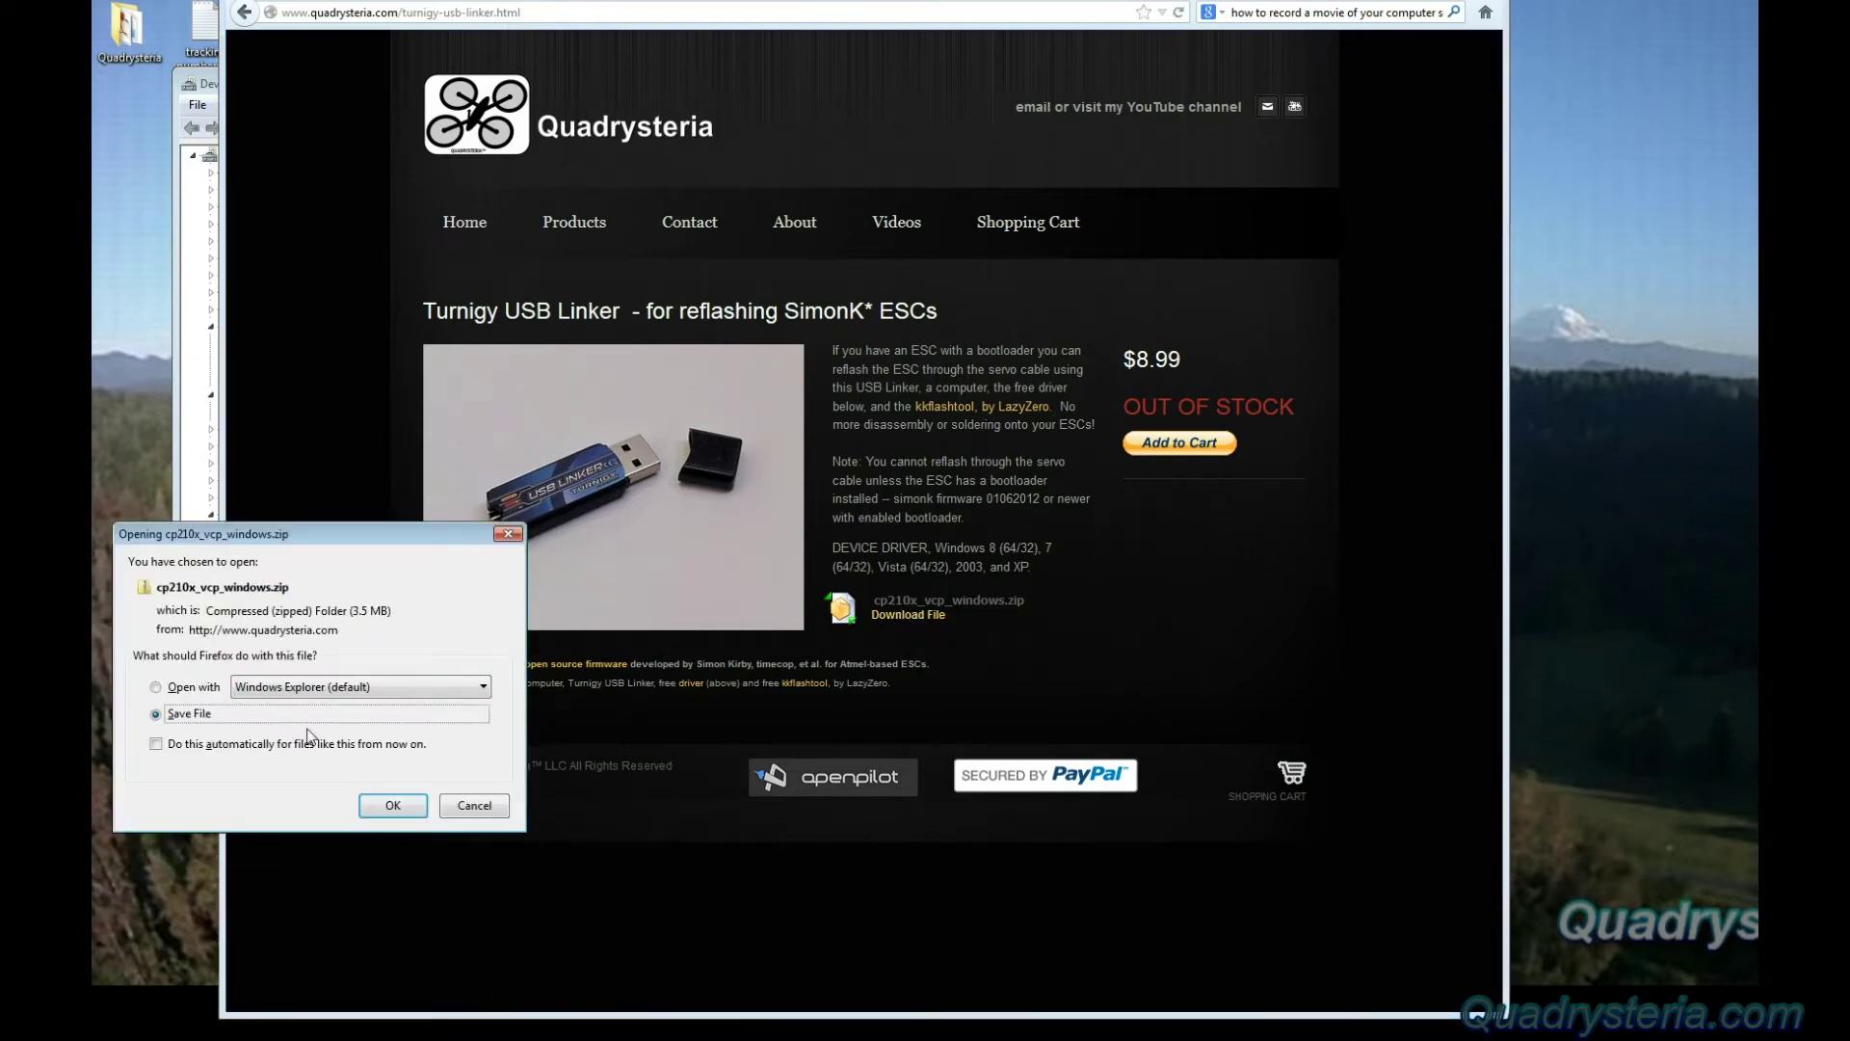
Save the driver zip and copy its CP210x_VCP_Windows folder to the desktop
left_click(417, 808)
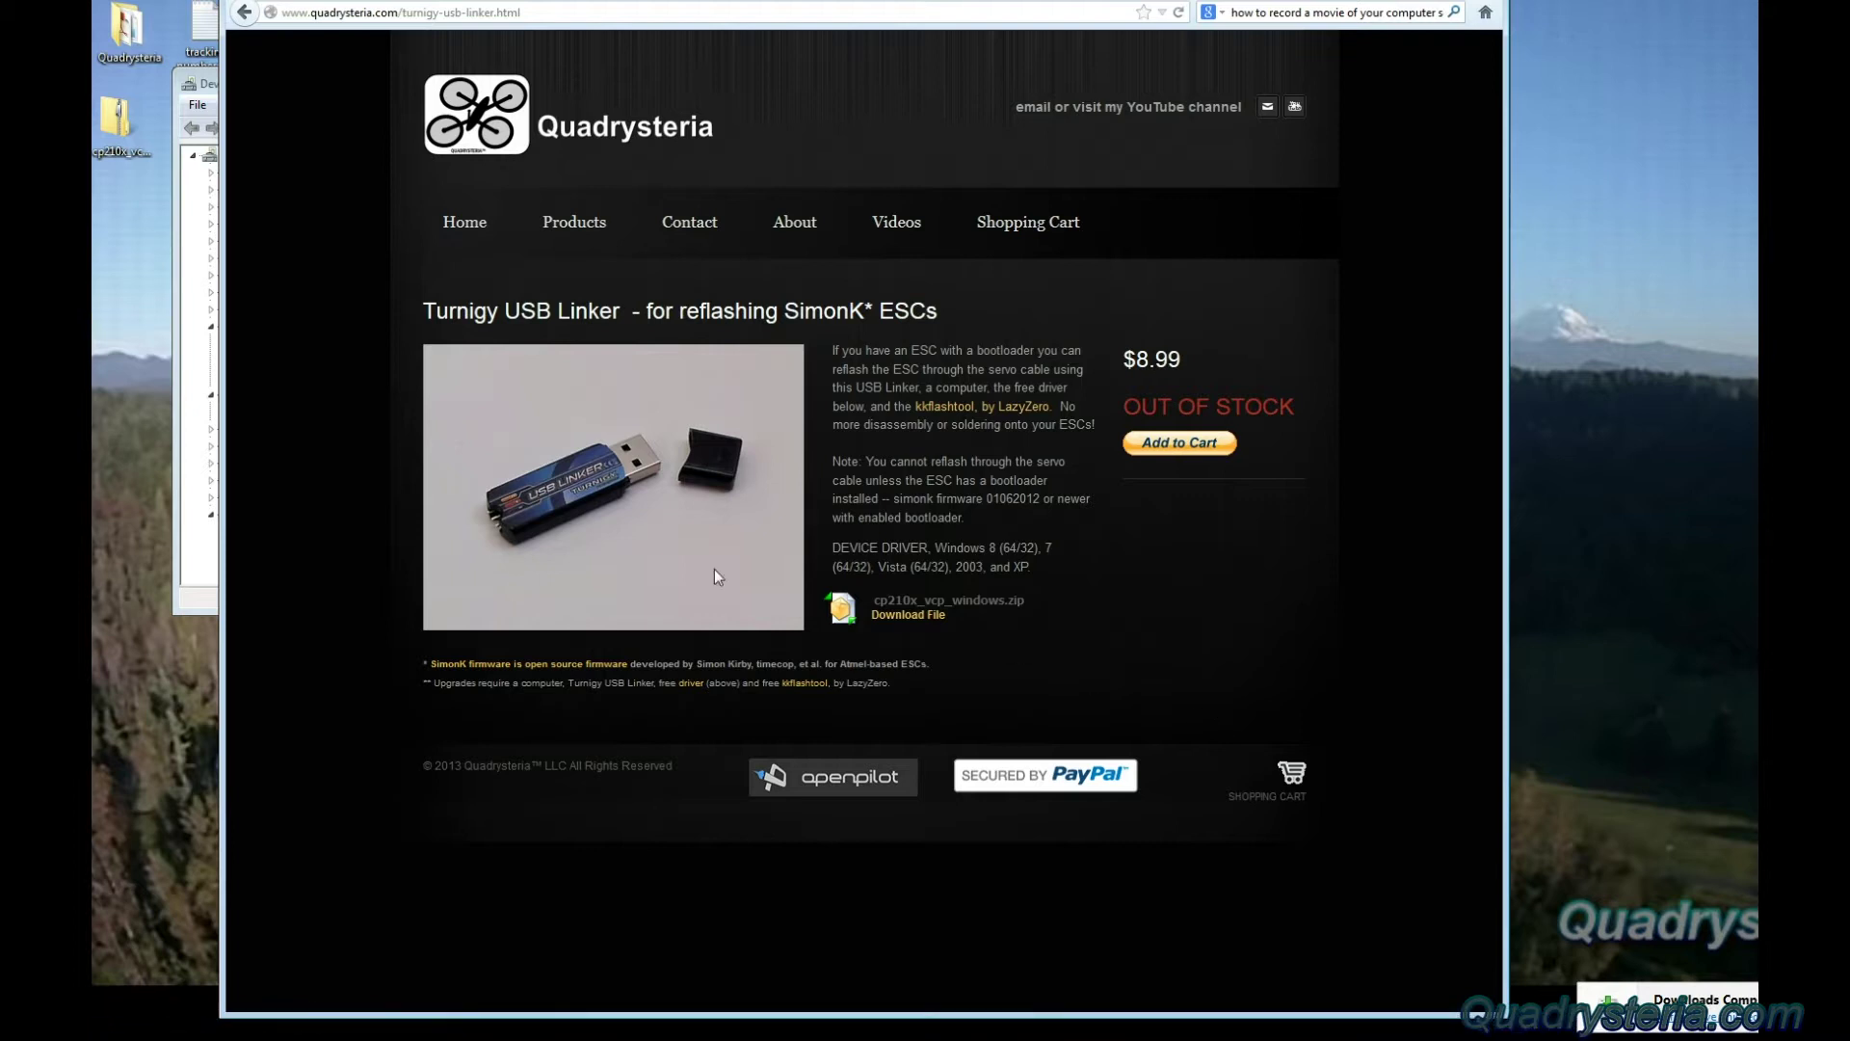
double_click(116, 121)
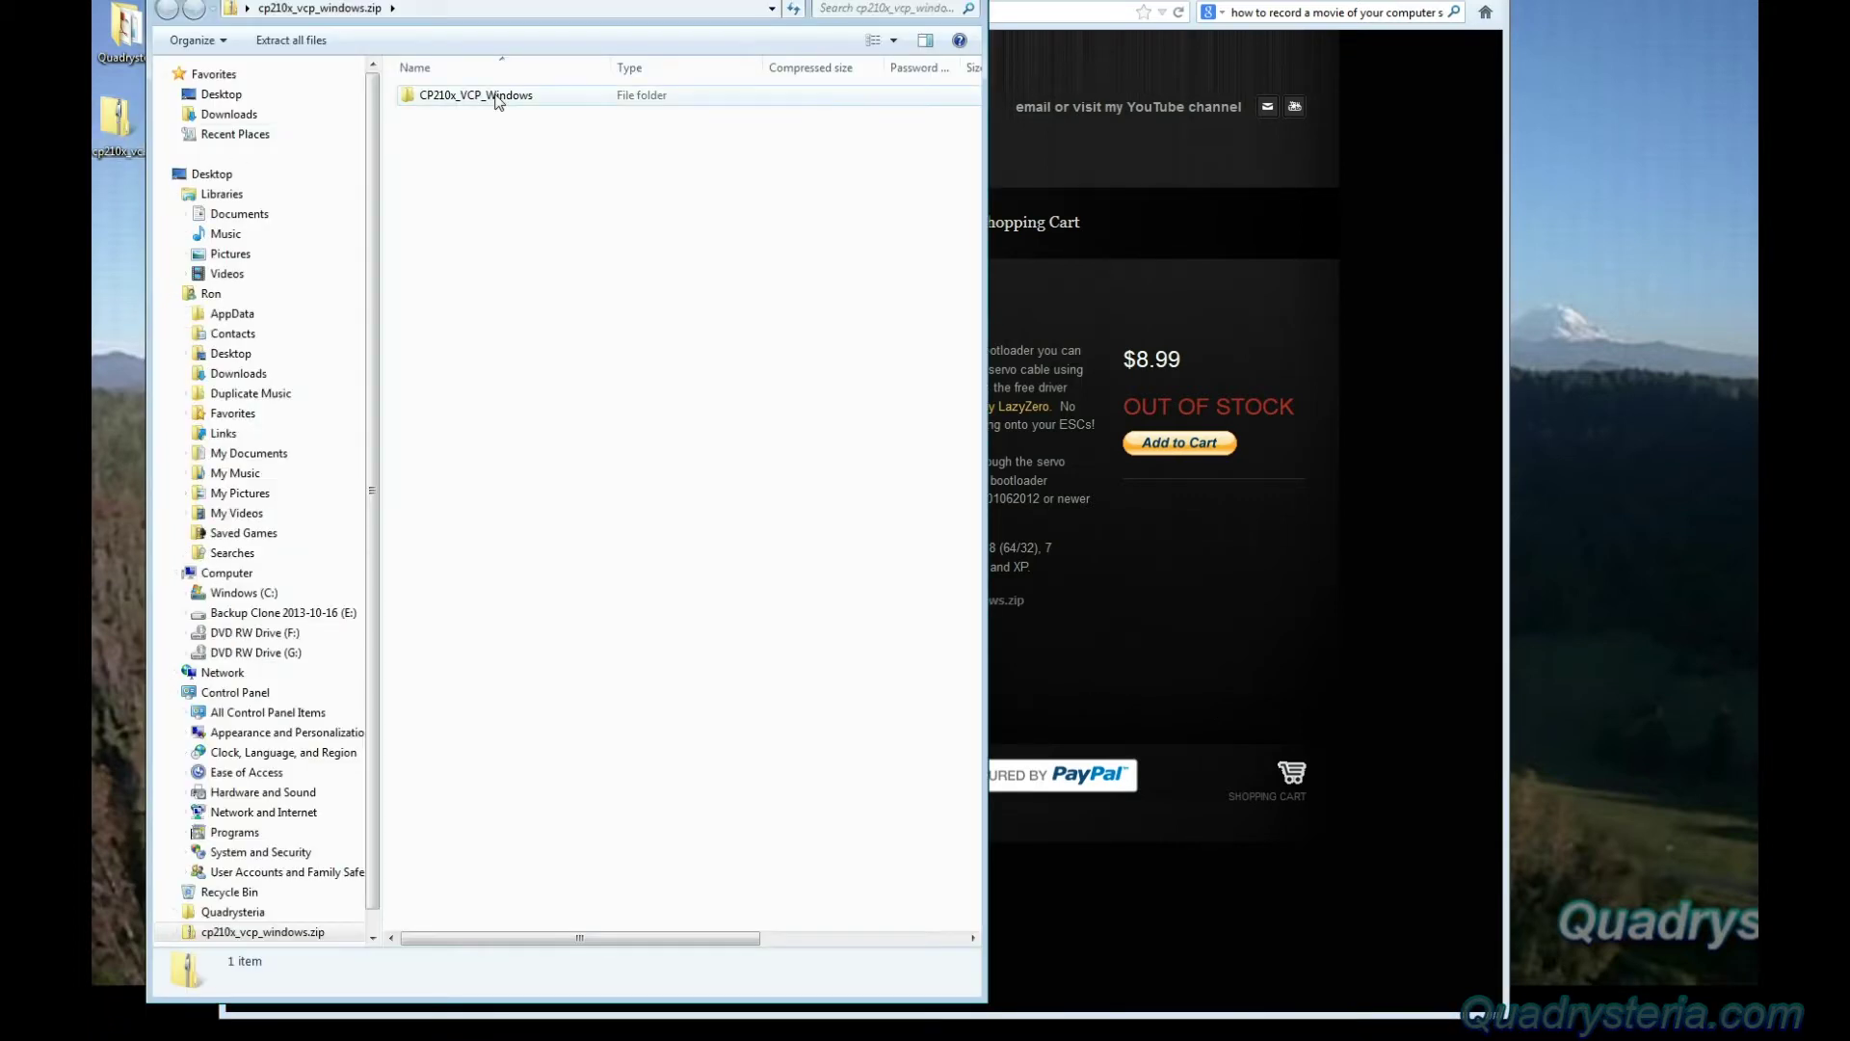
left_click_drag(559, 3, 625, 6)
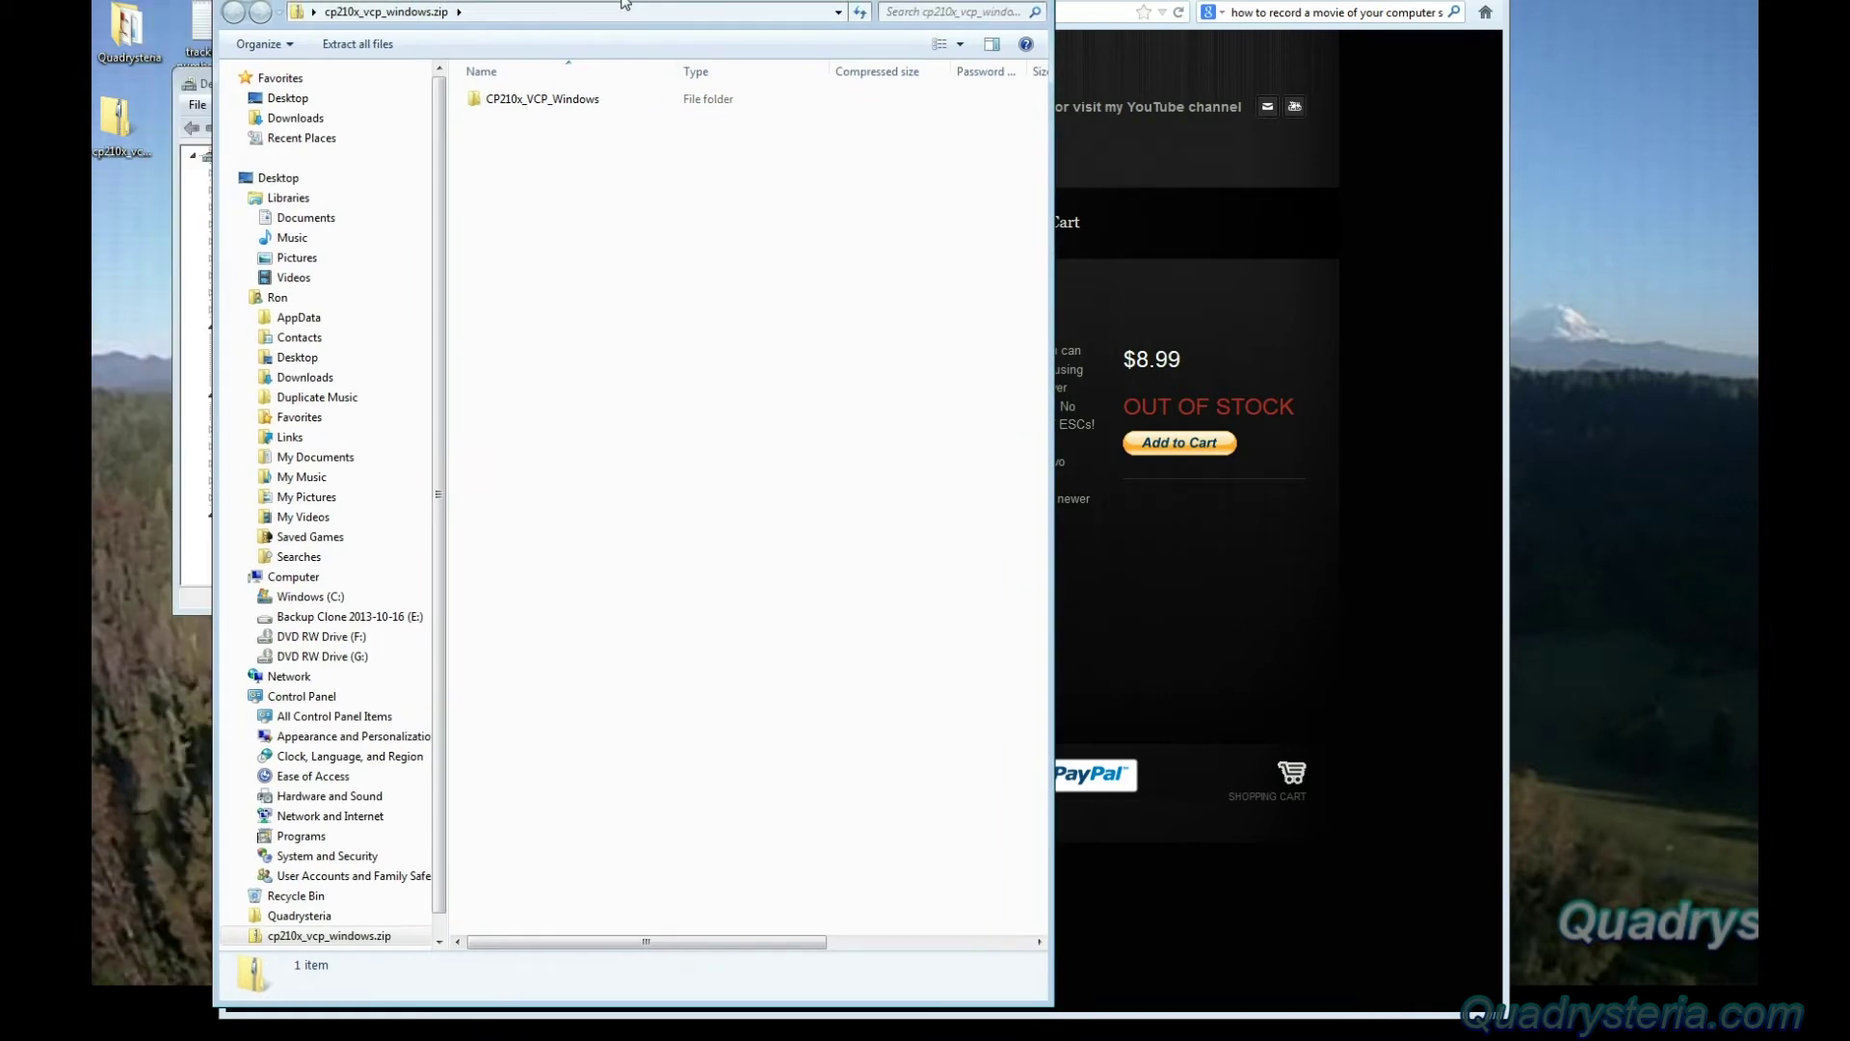
left_click_drag(573, 102, 165, 752)
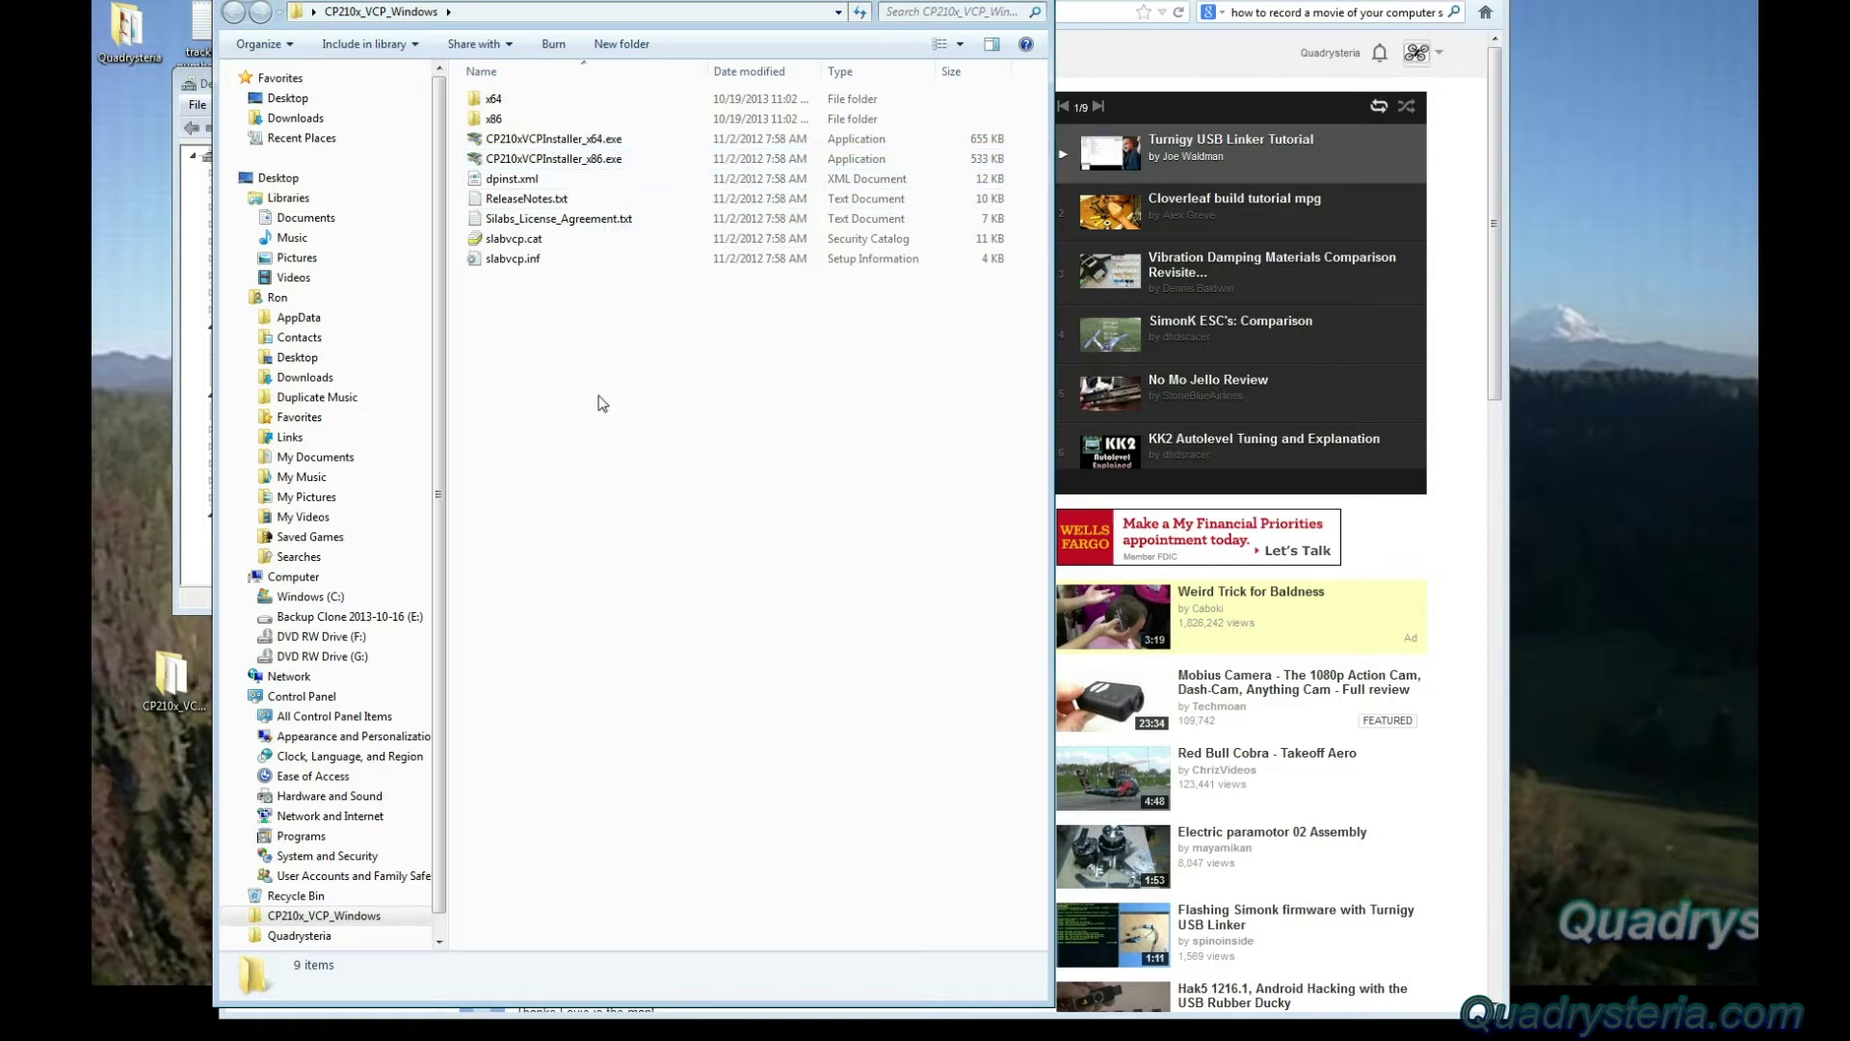
Run the 64-bit CP210xVCPInstaller_x64.exe from the extracted folder
left_click(589, 164)
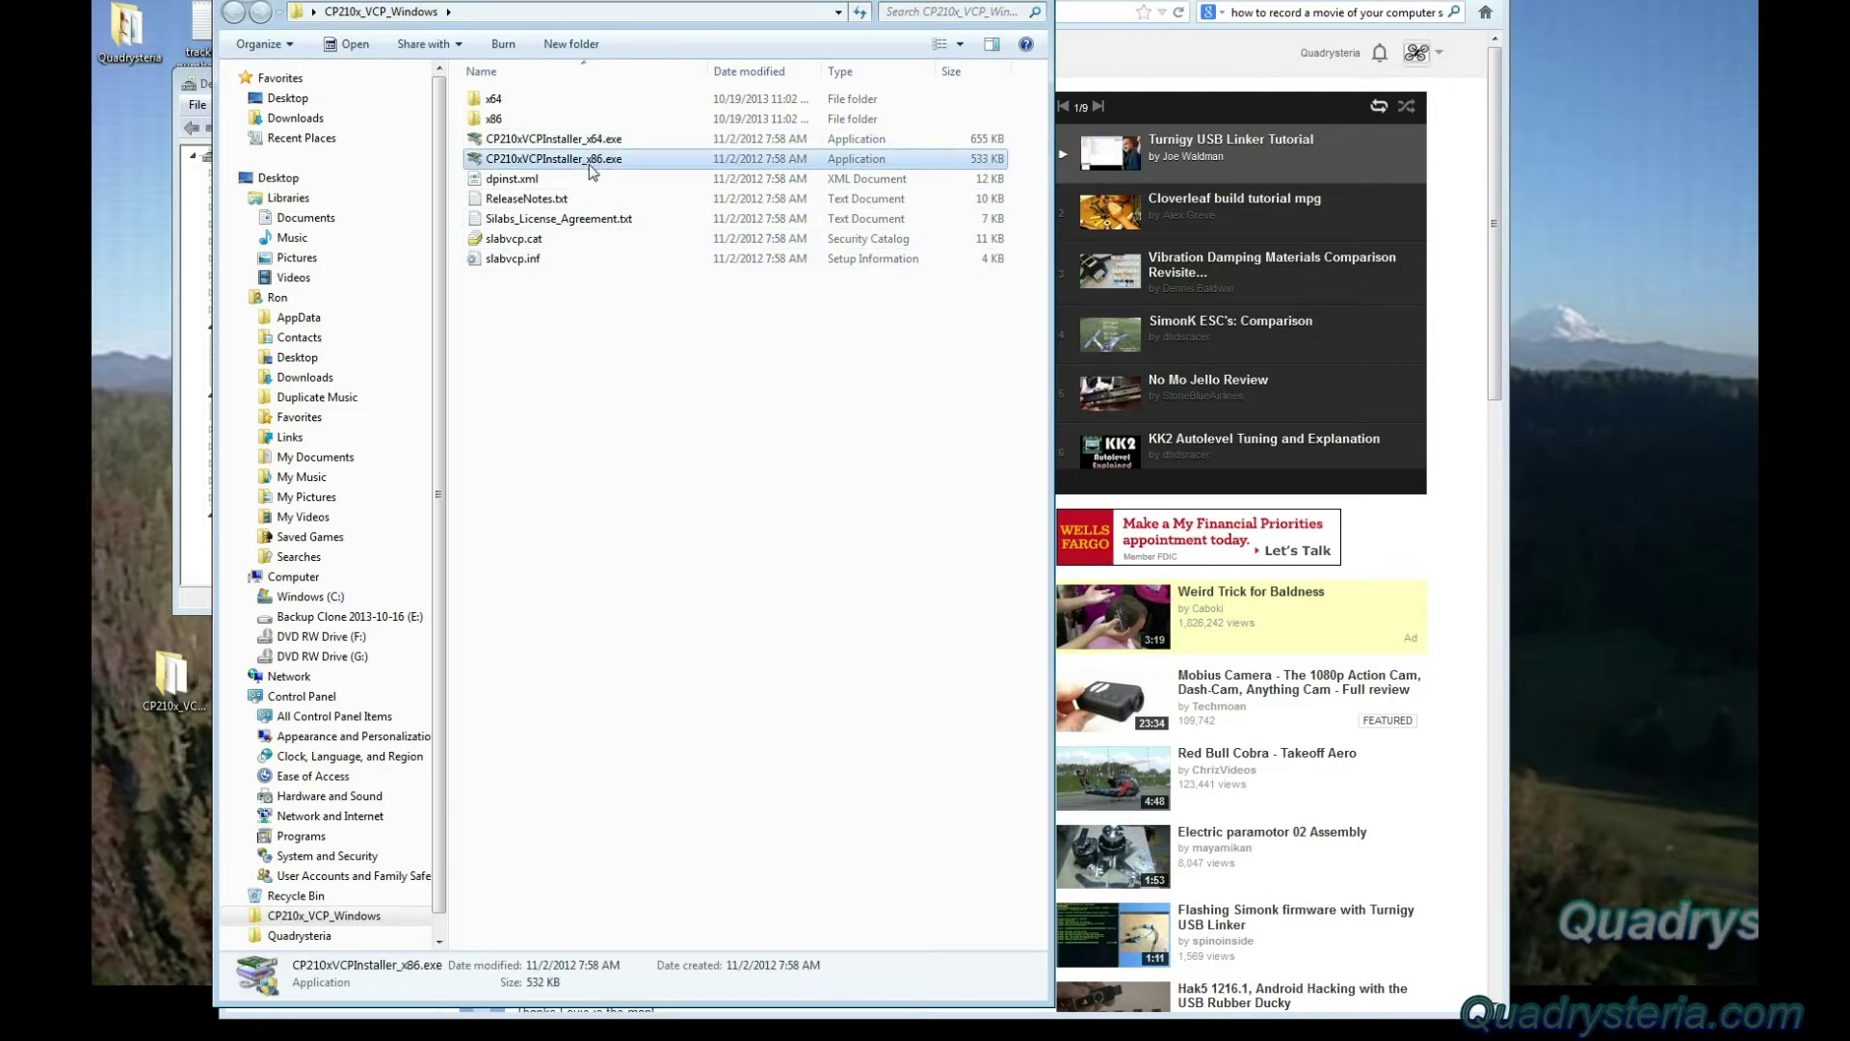
left_click(545, 143)
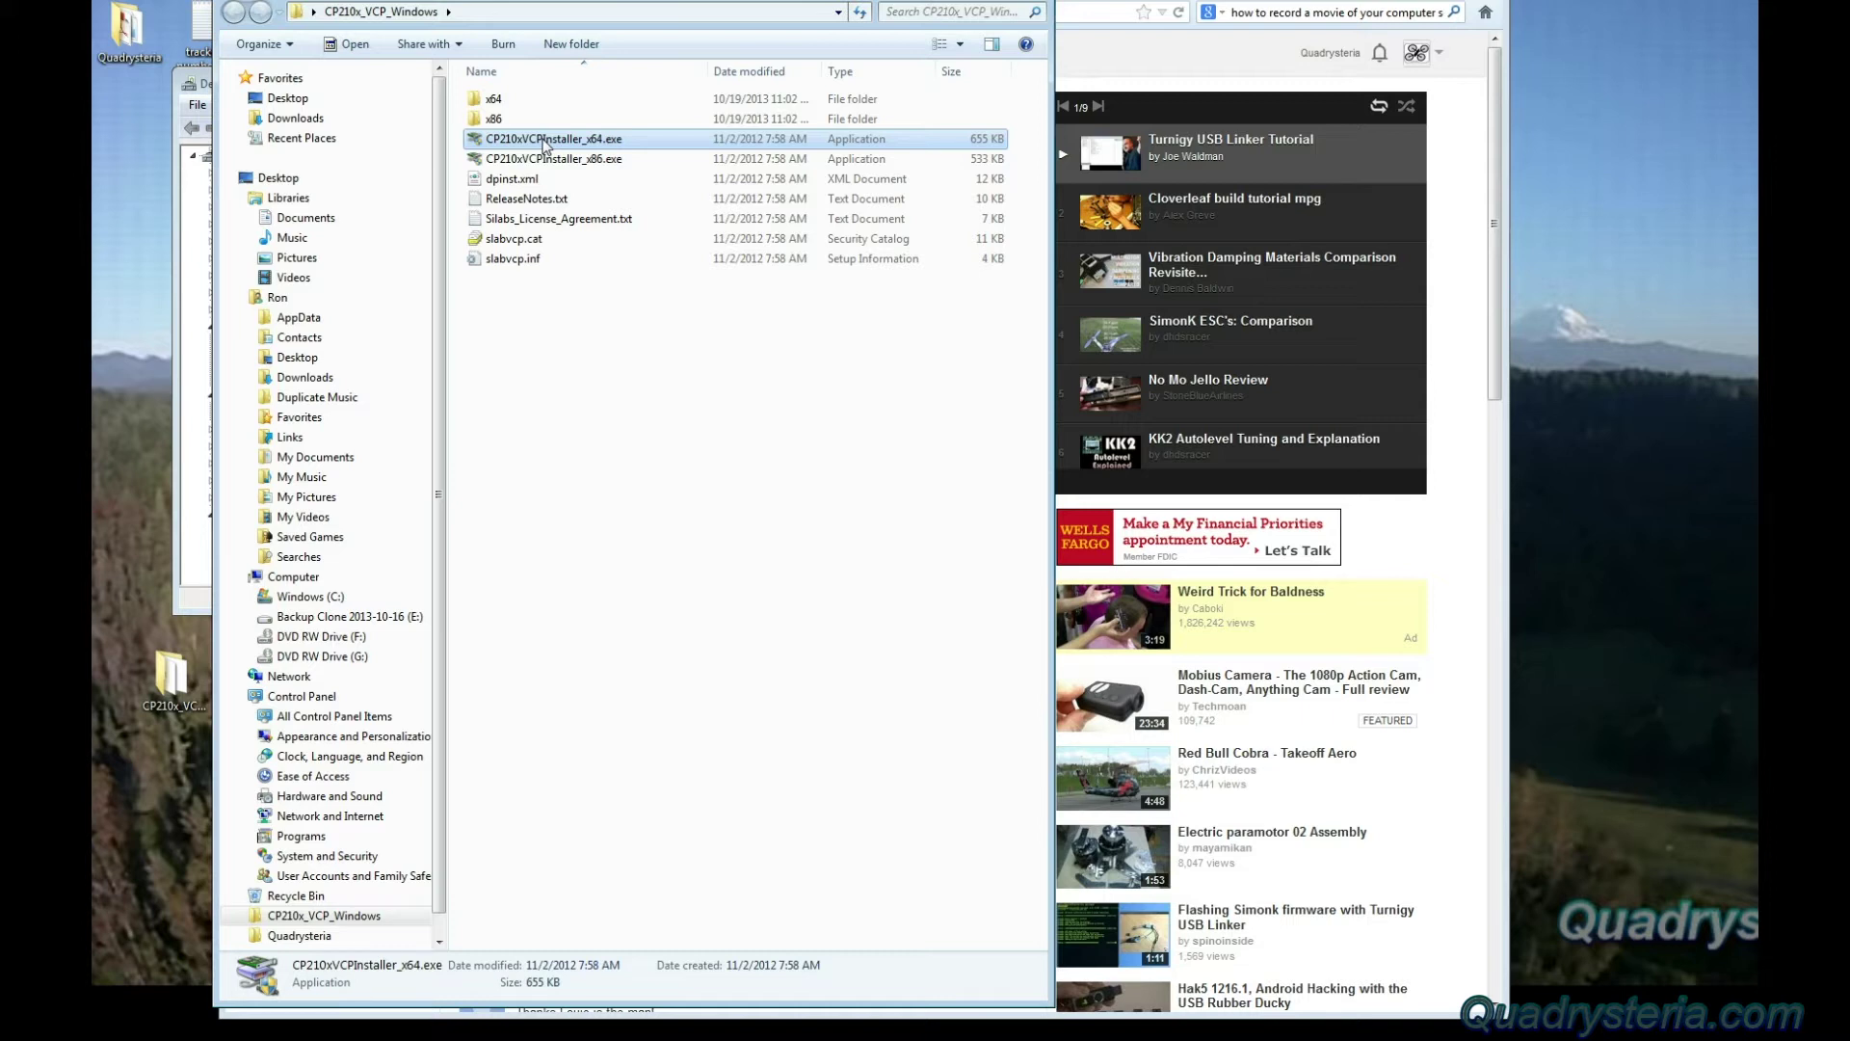
double_click(545, 142)
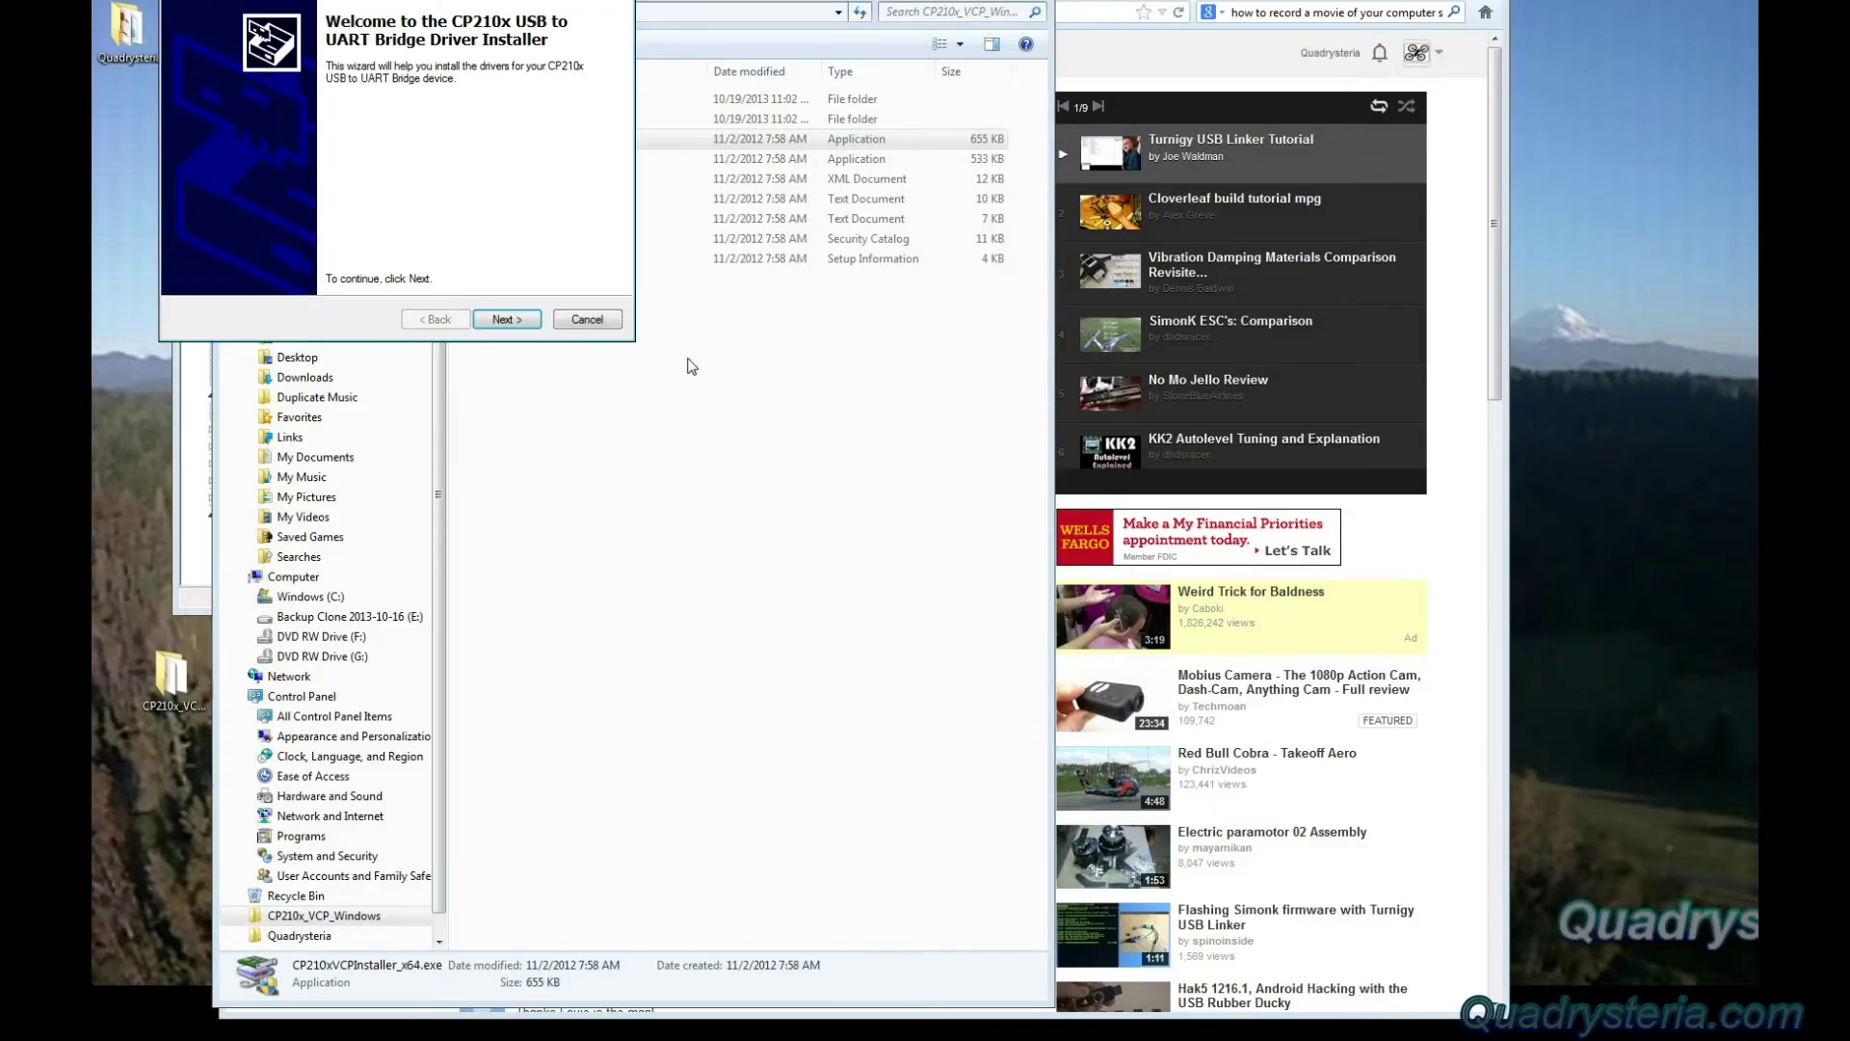
Accept the licence agreement, install the CP210x drivers and finish the wizard
left_click(523, 323)
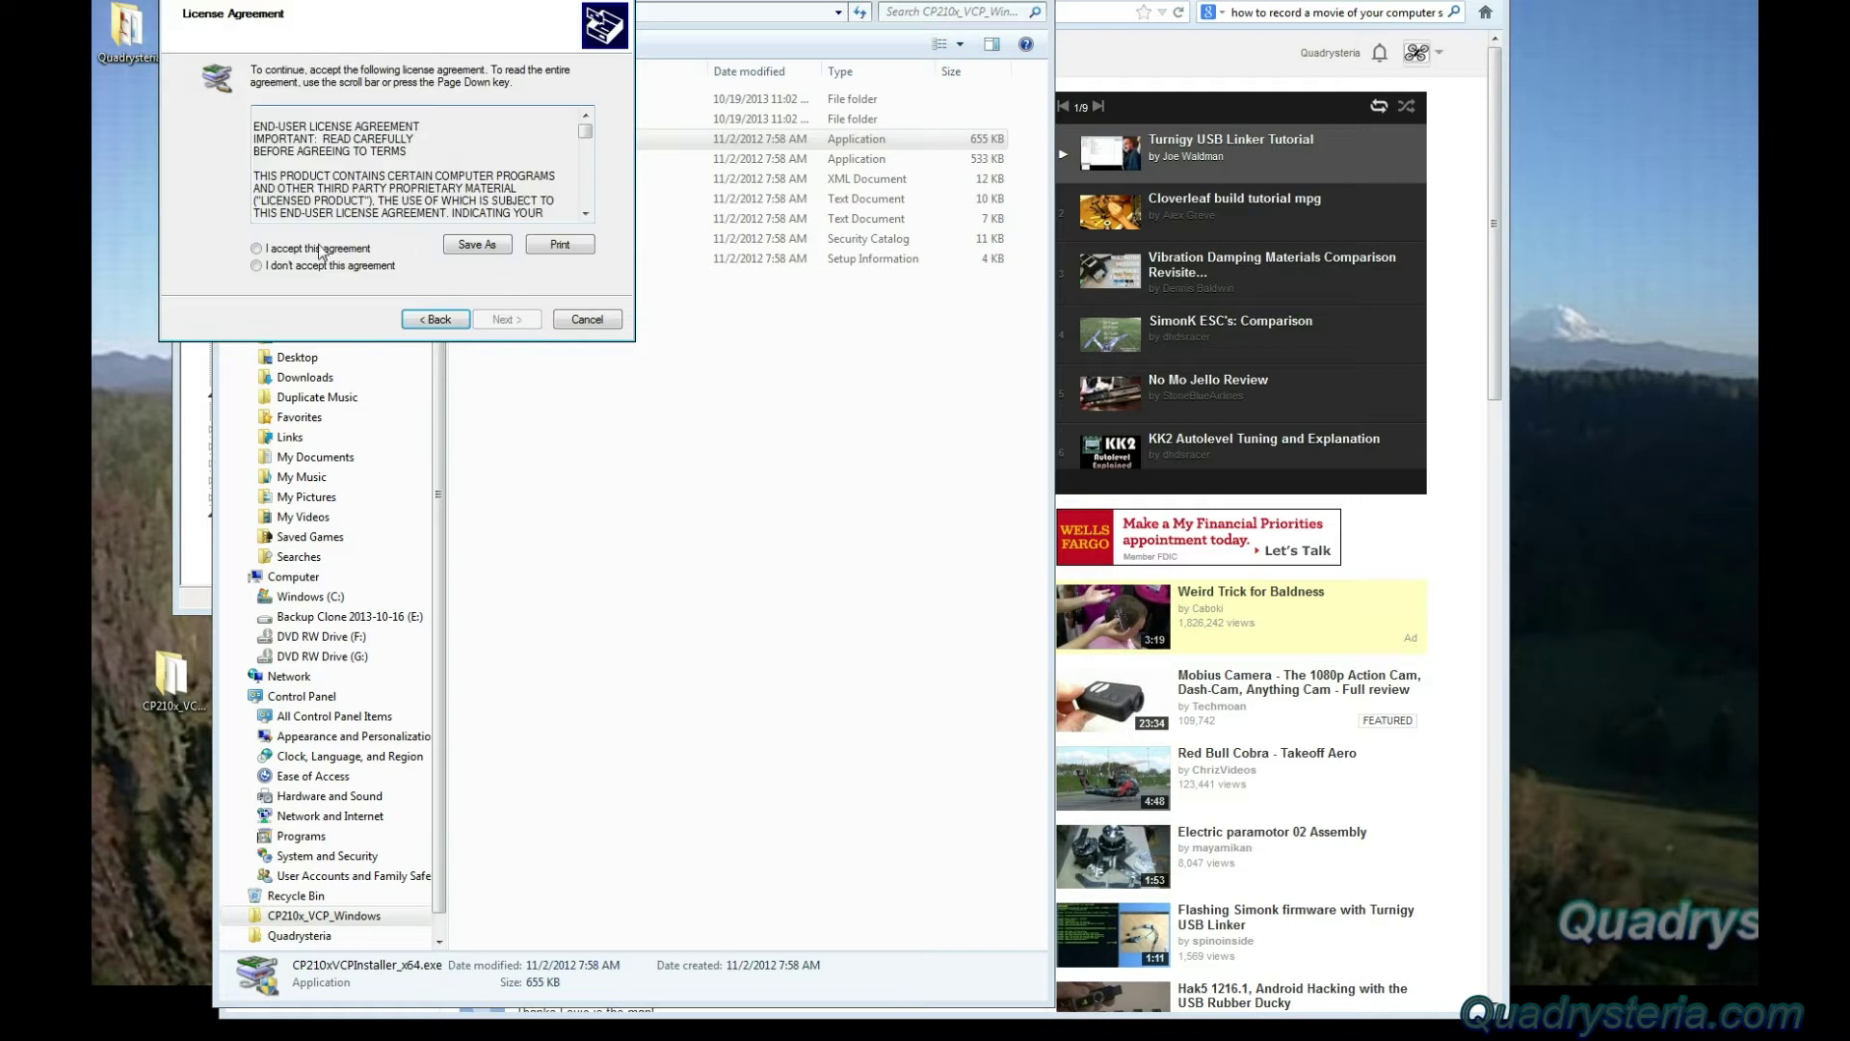
left_click(256, 248)
left_click(504, 319)
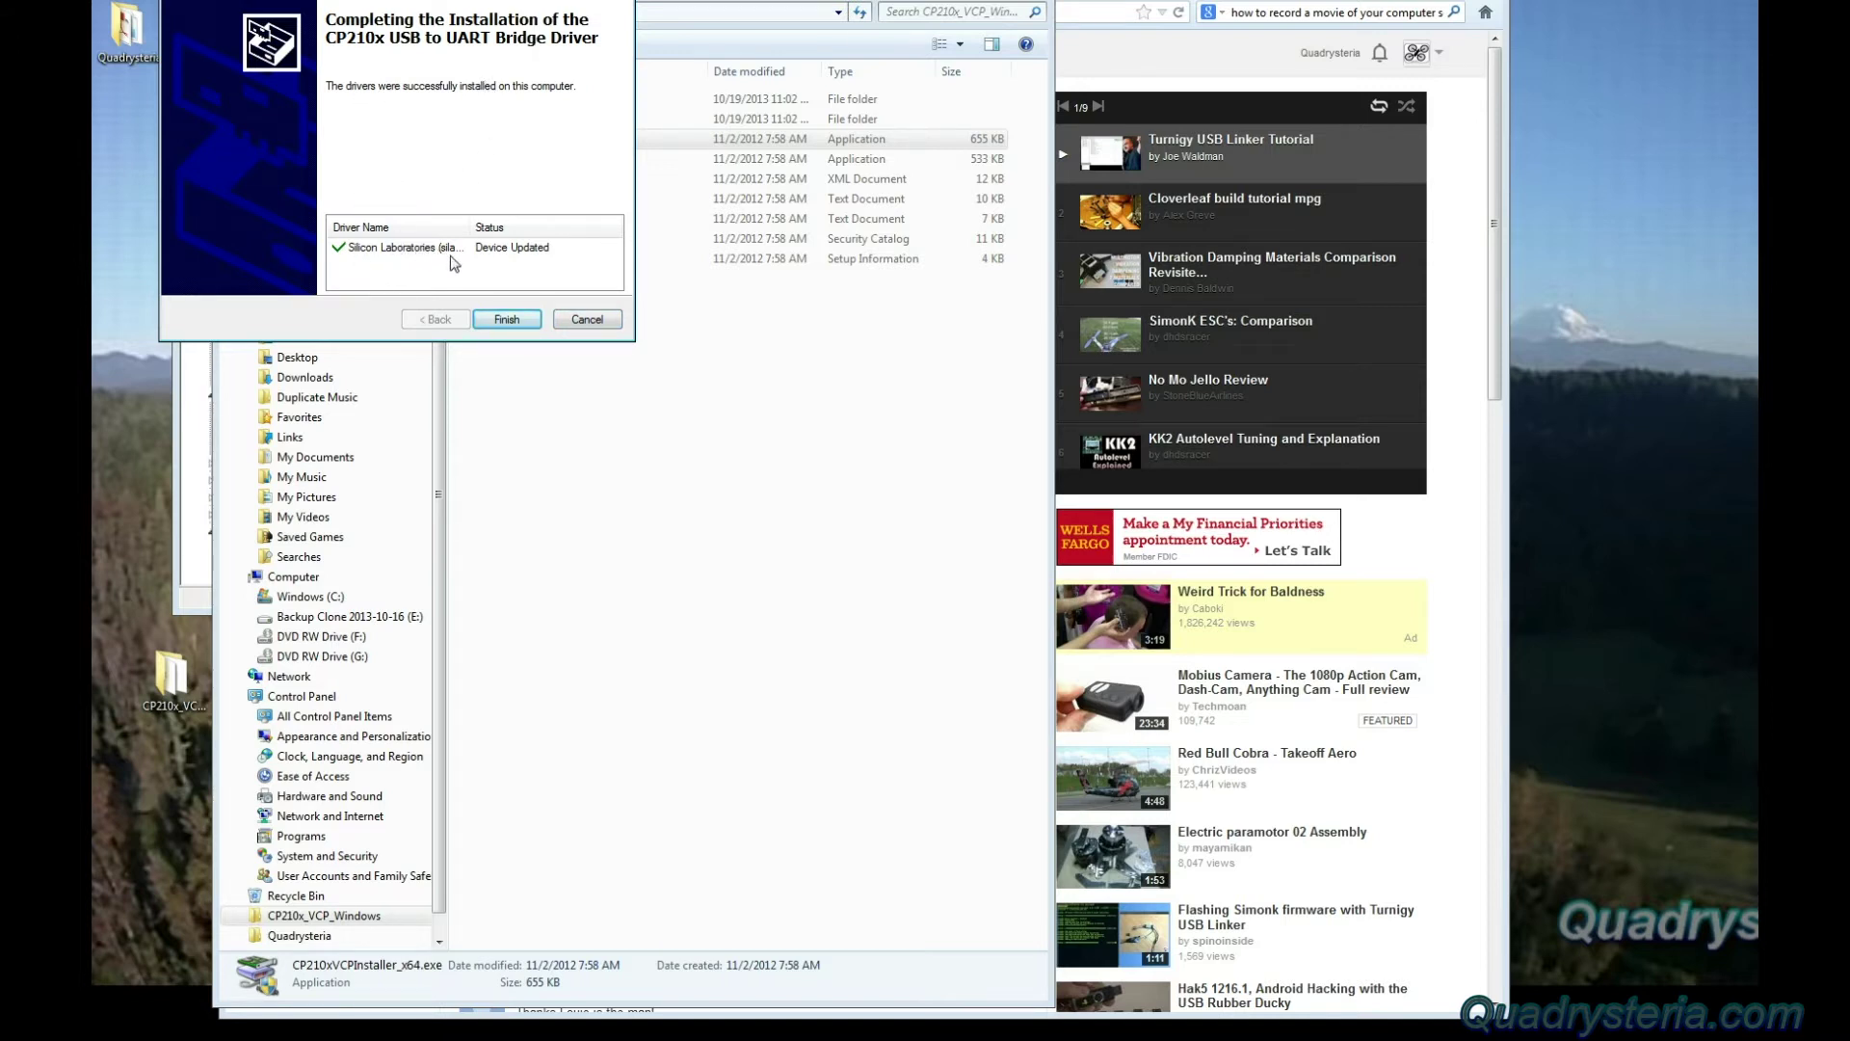
left_click(529, 323)
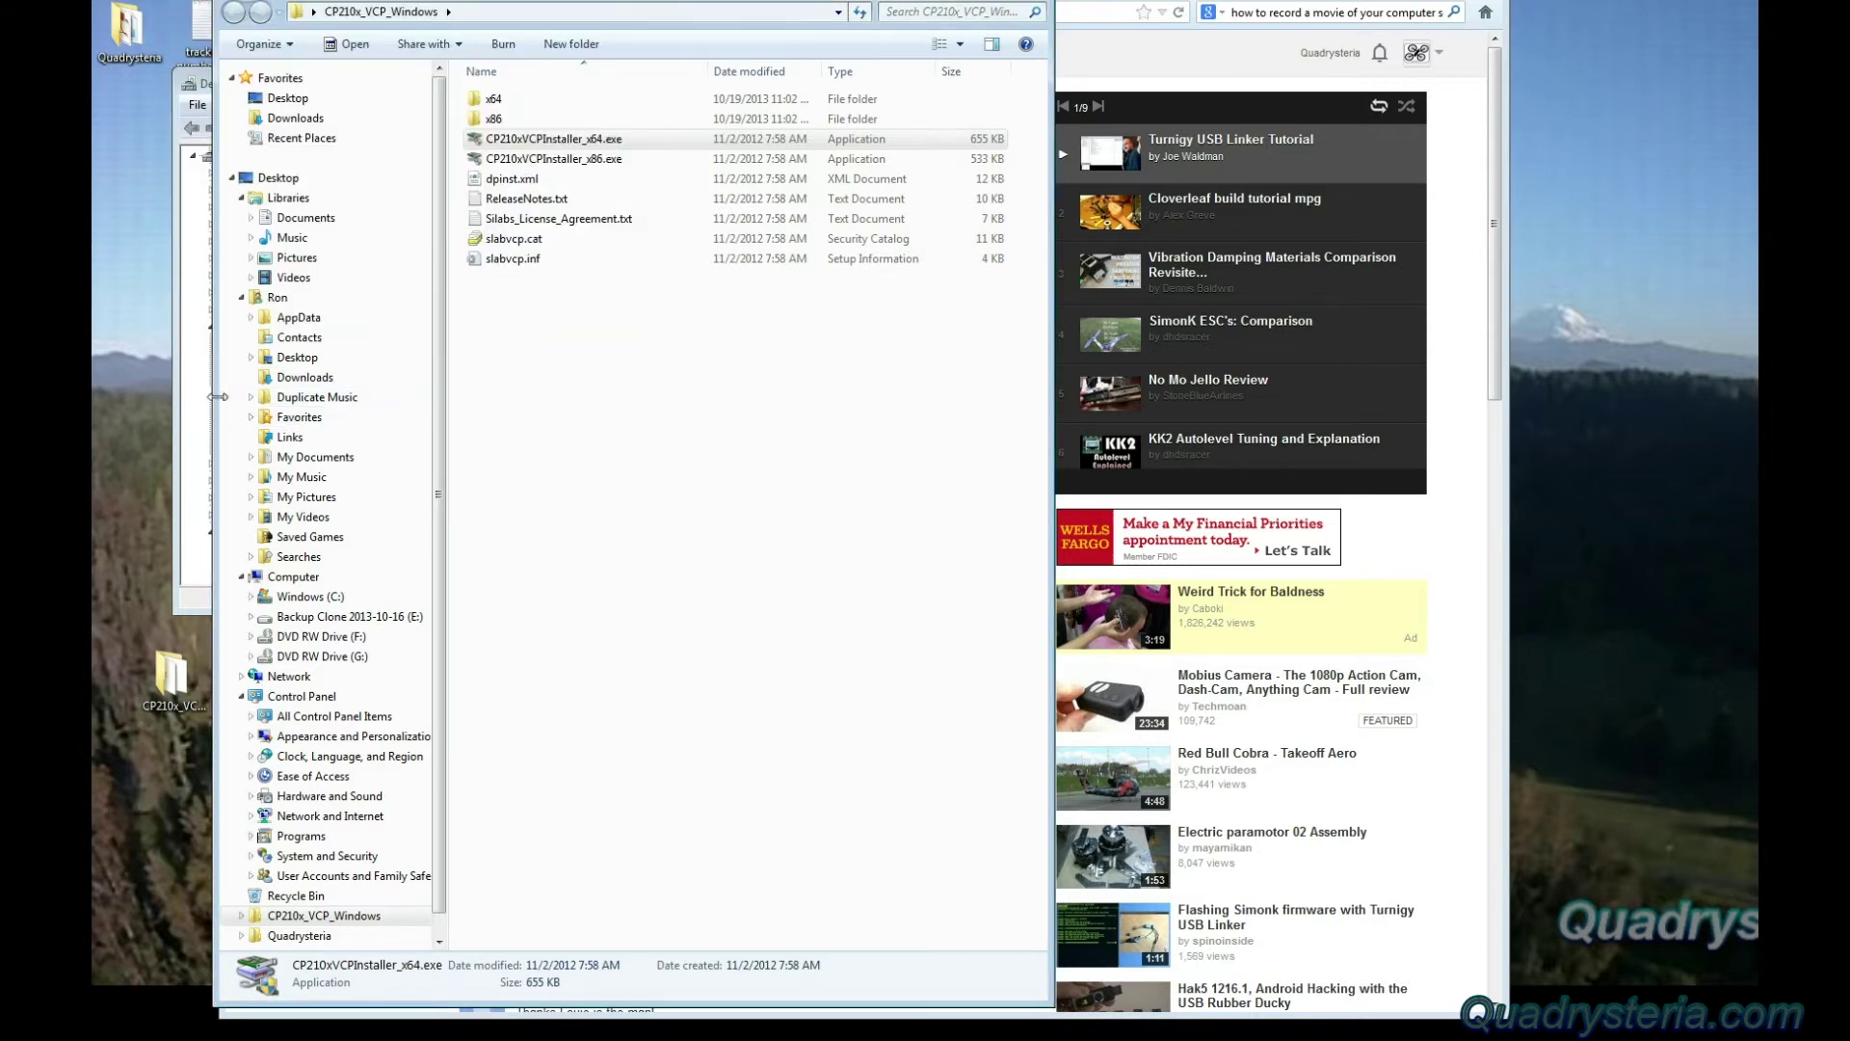
Verify Silicon Labs CP210x appears on COM4 under Ports (COM & LPT), then close Device Manager
left_click(186, 383)
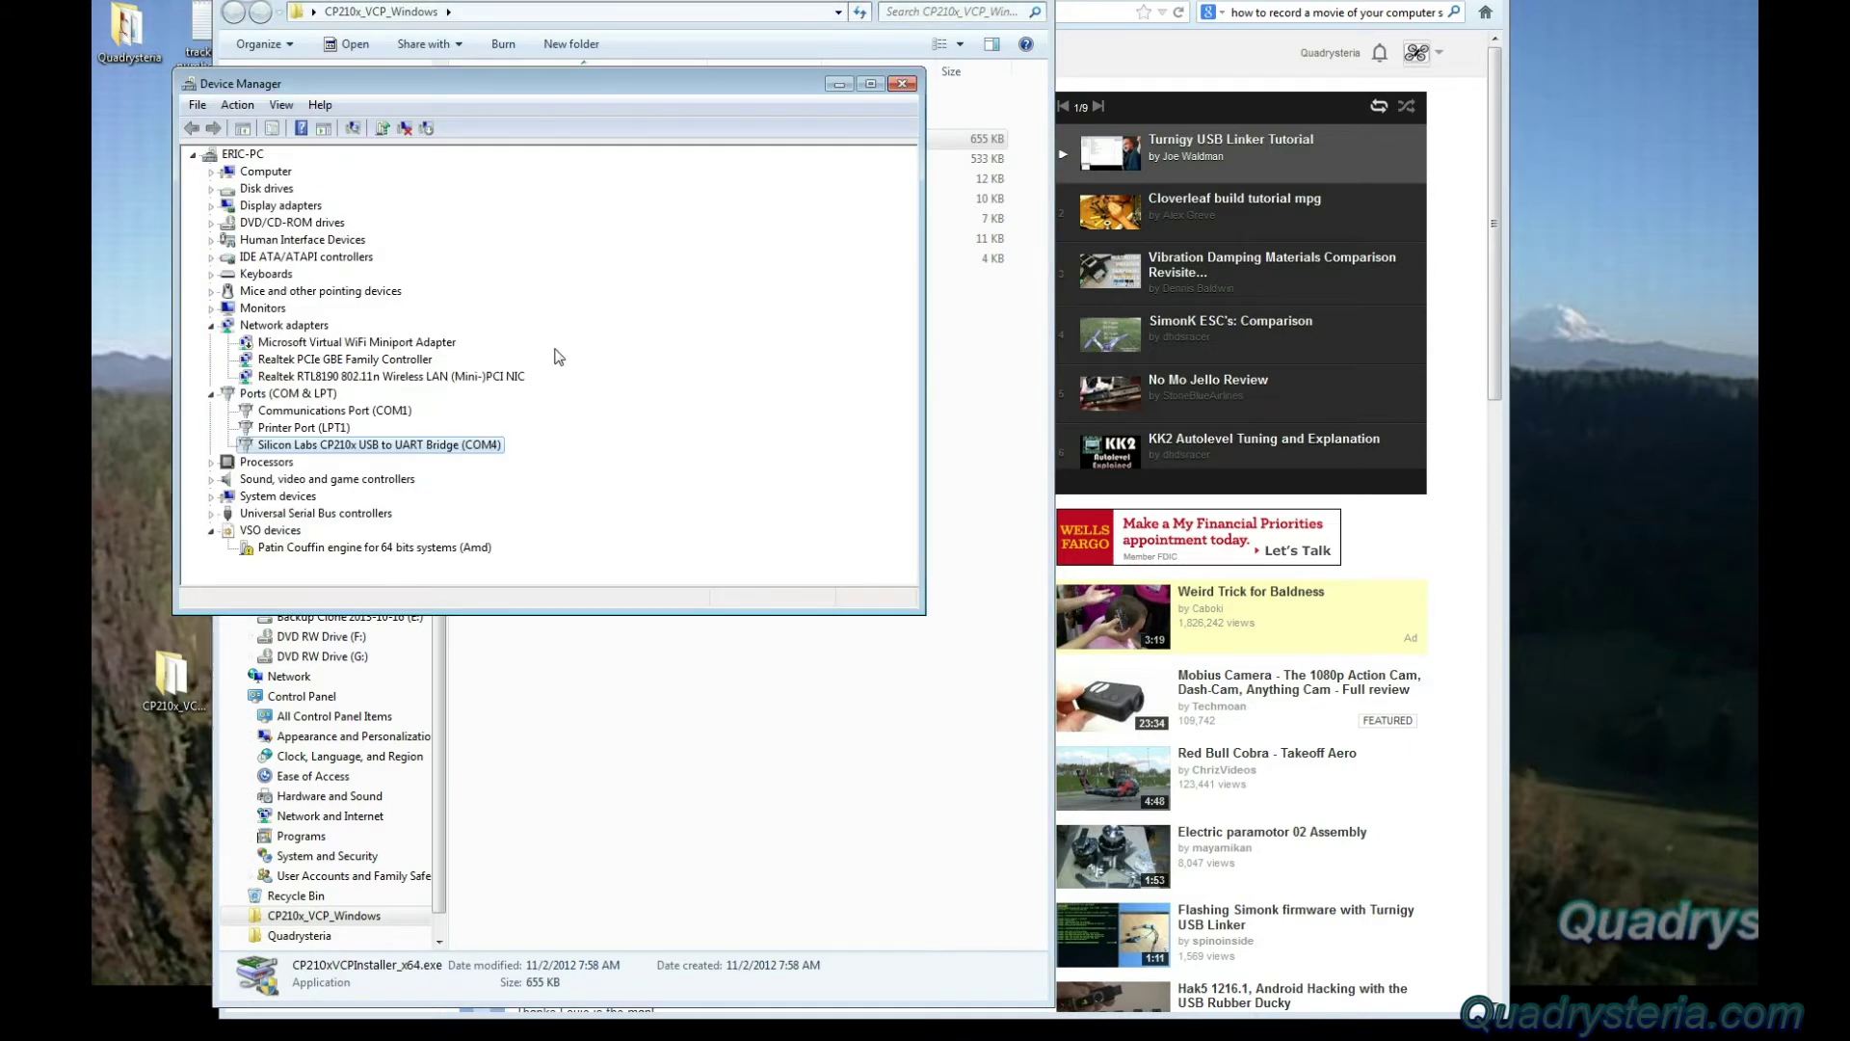
left_click(272, 395)
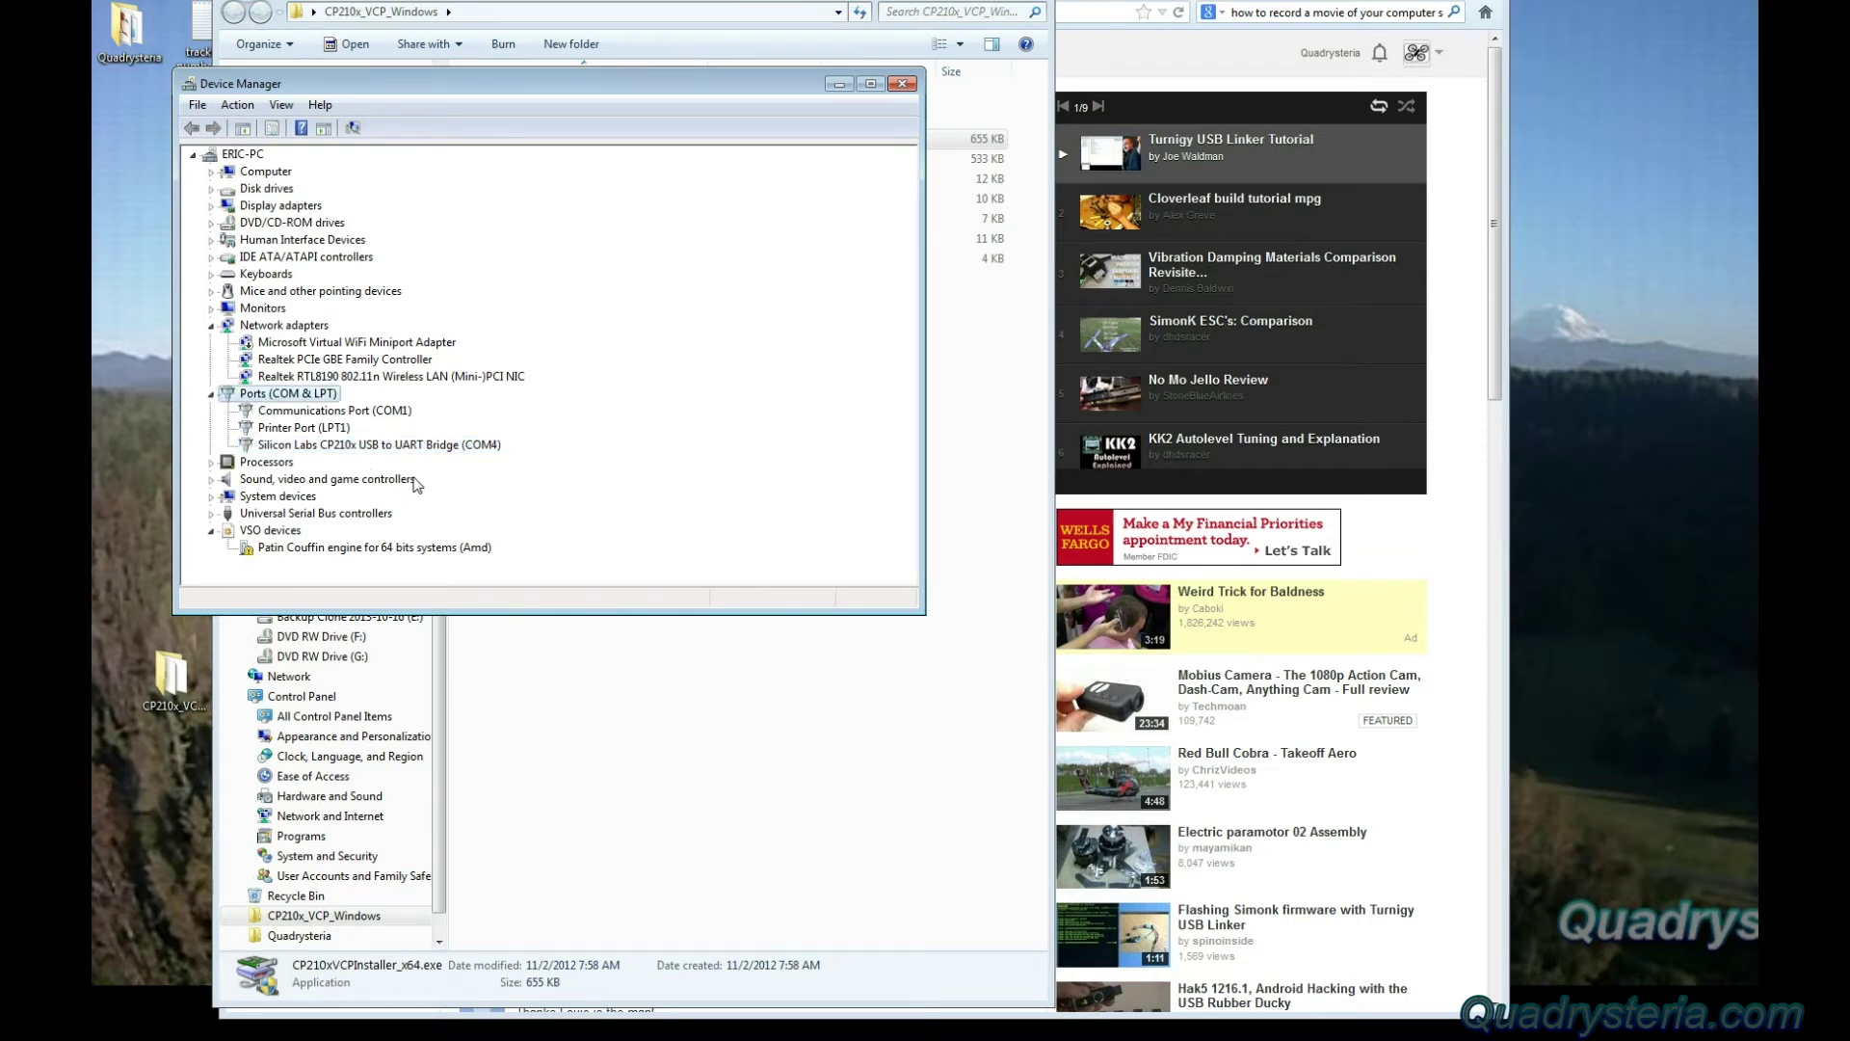
left_click(299, 449)
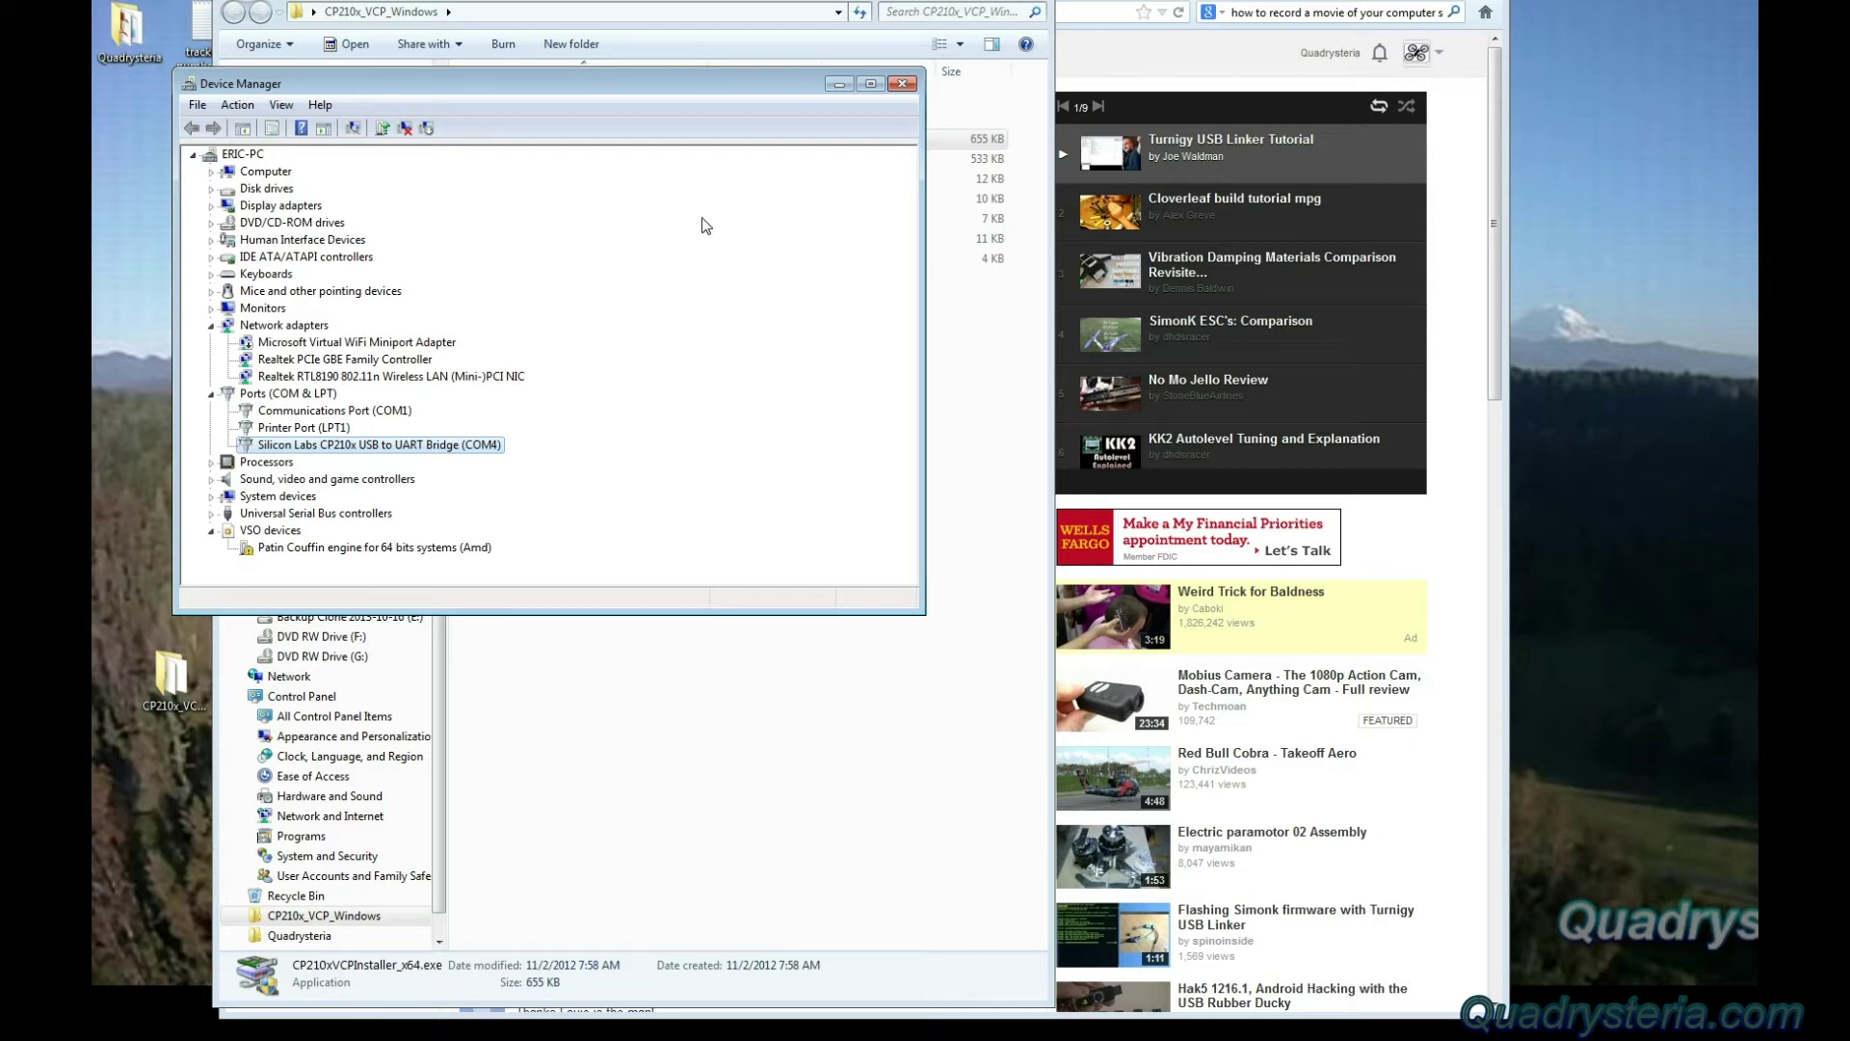
left_click(900, 85)
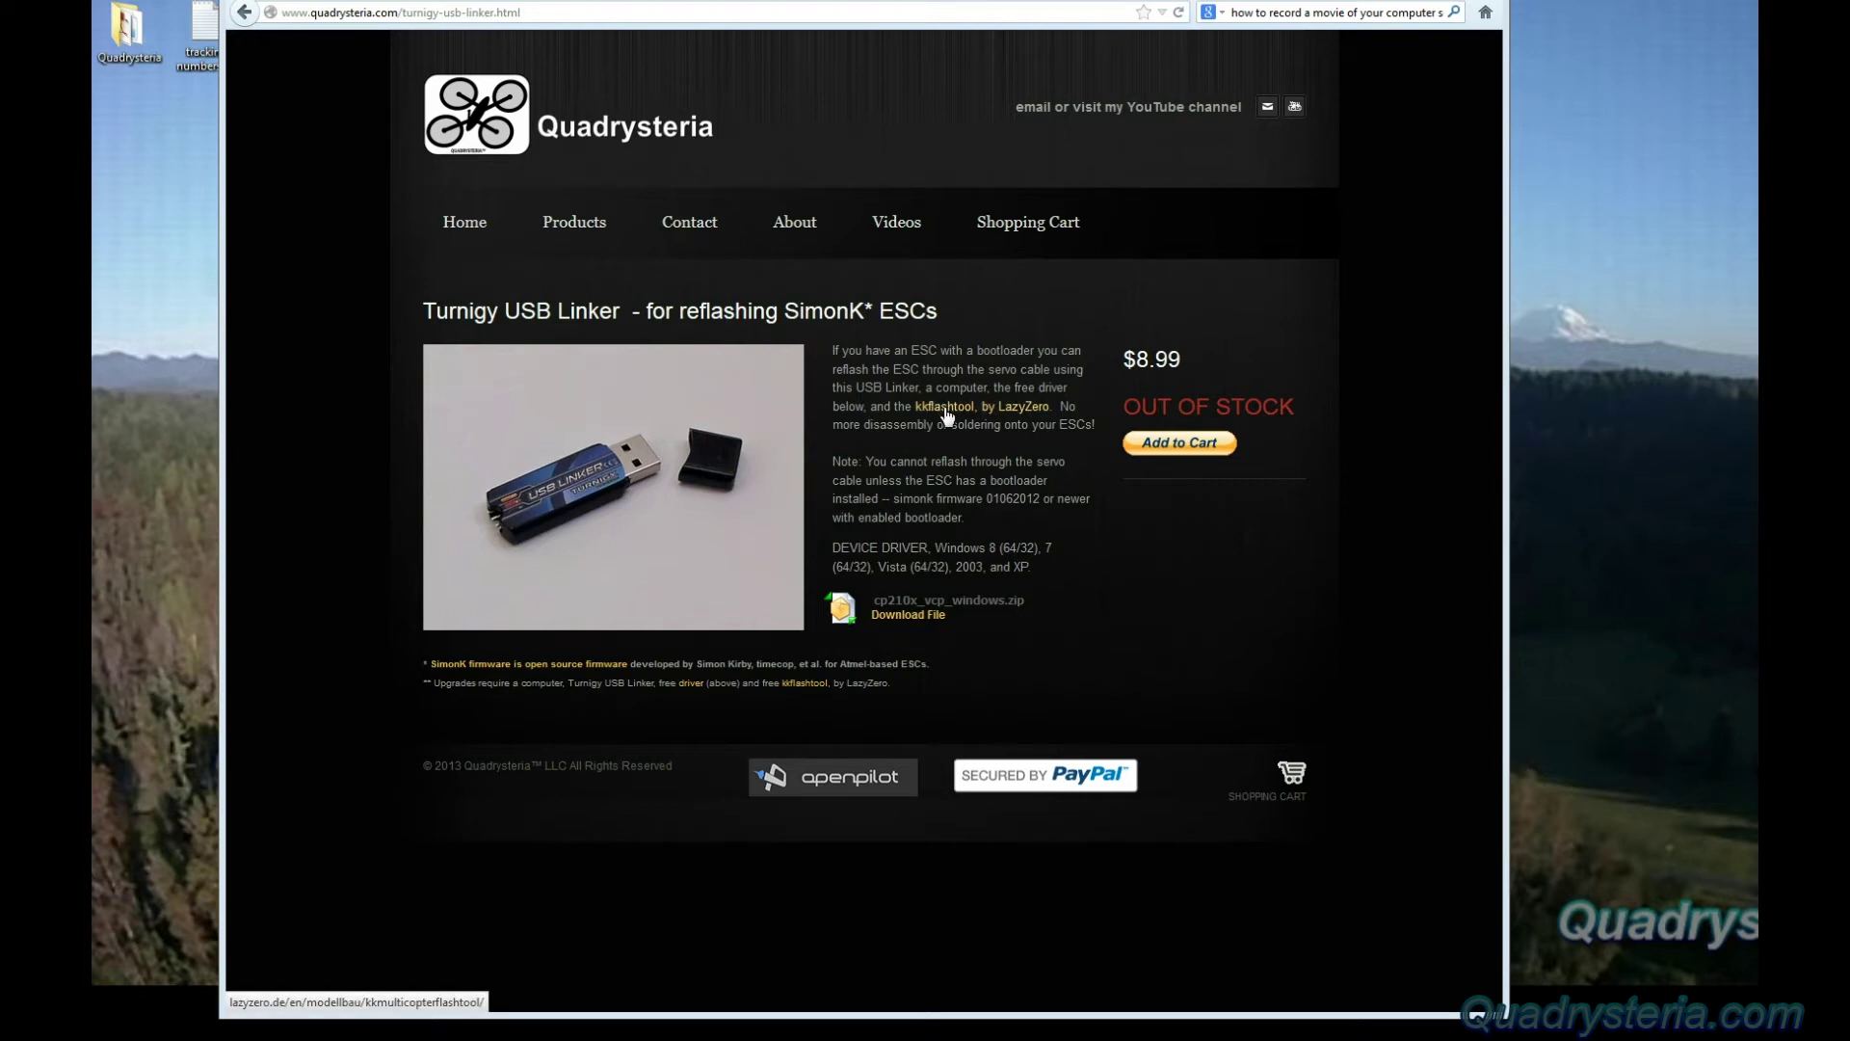
Save the Windows KKMulticopter Flash Tool V0.74 zip from lazyzero.de's kkflashtool Download section
left_click(947, 414)
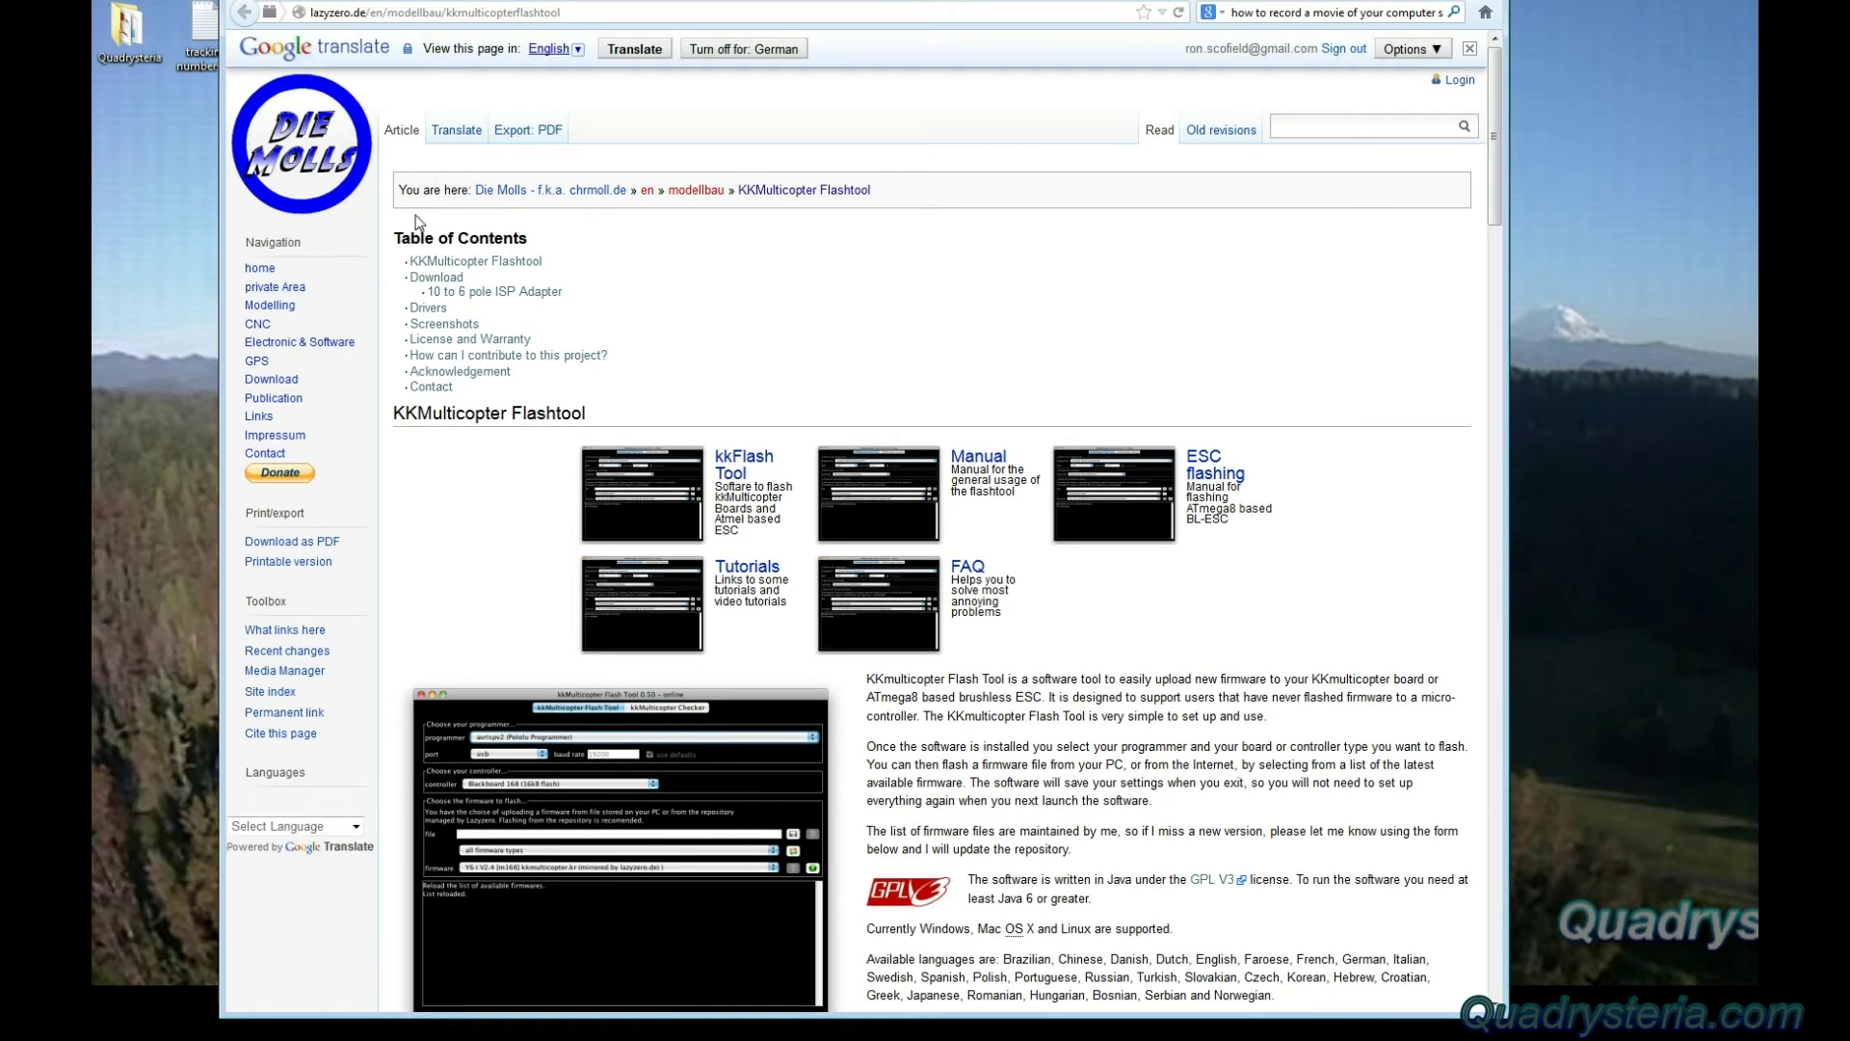
left_click(434, 280)
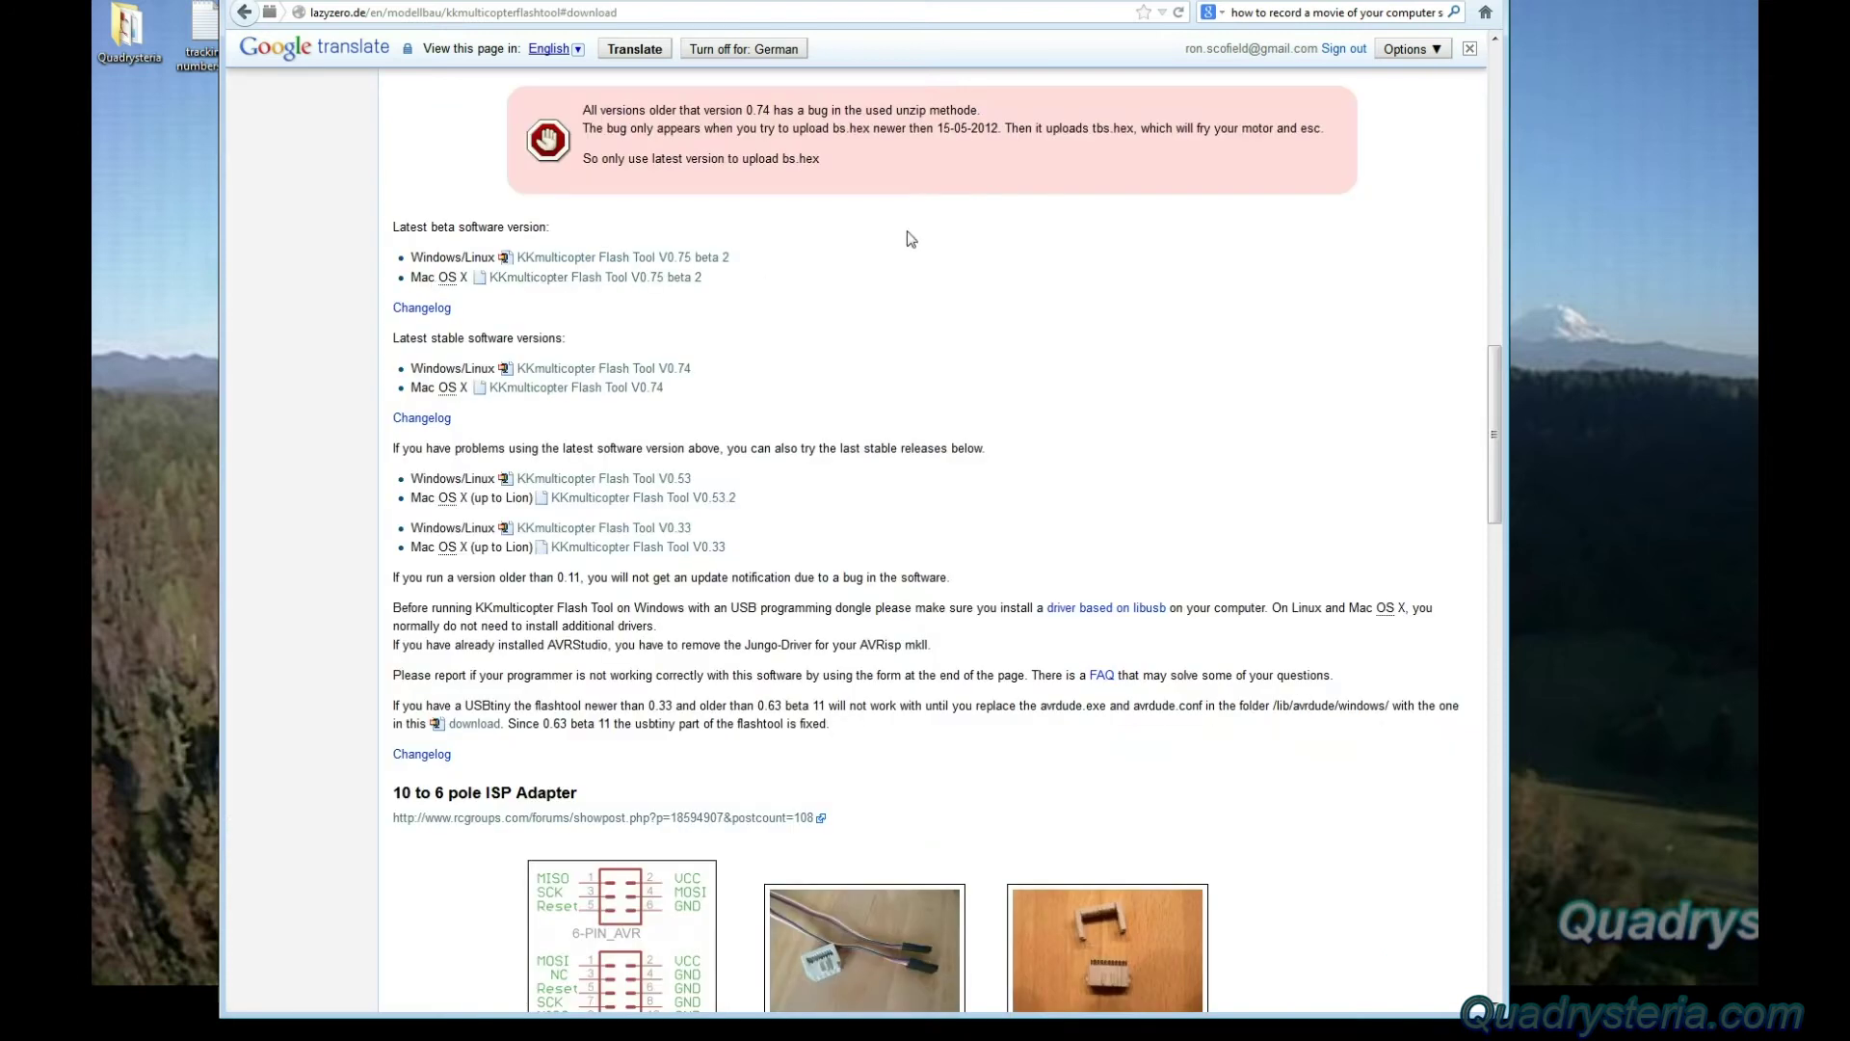
left_click(606, 370)
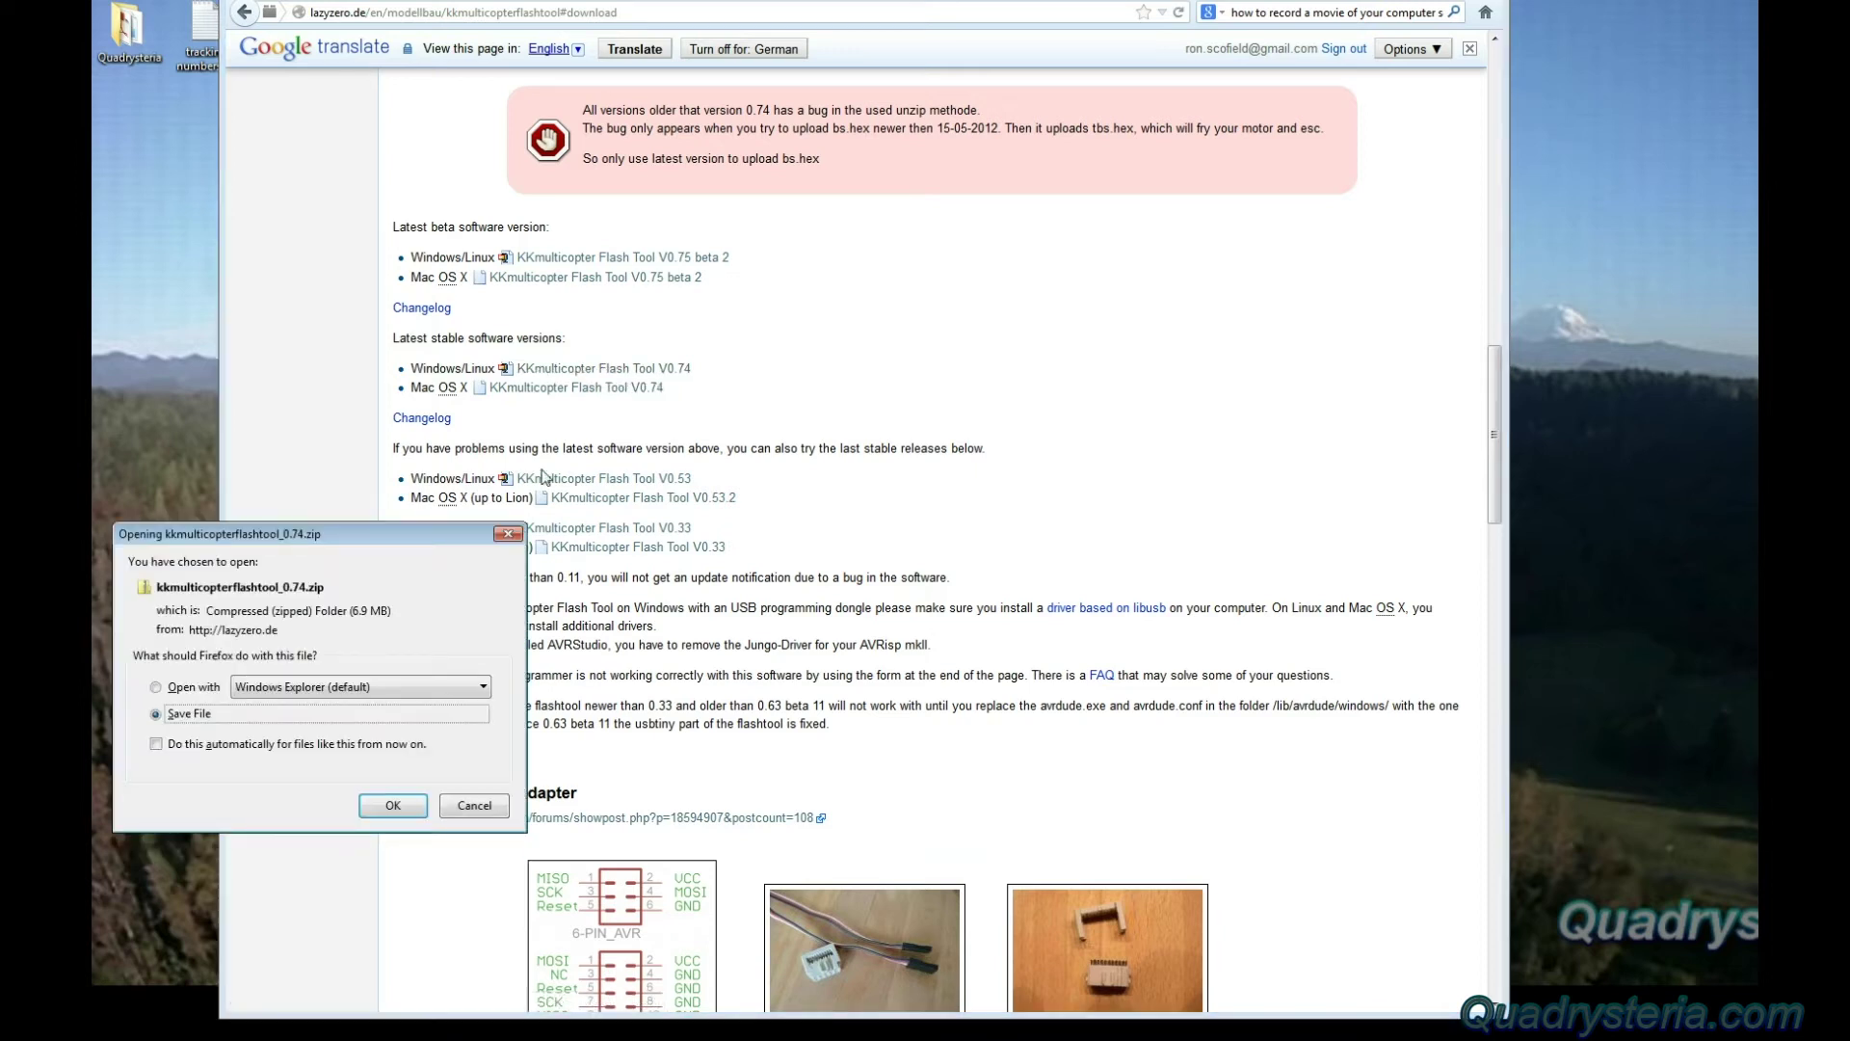
left_click(390, 806)
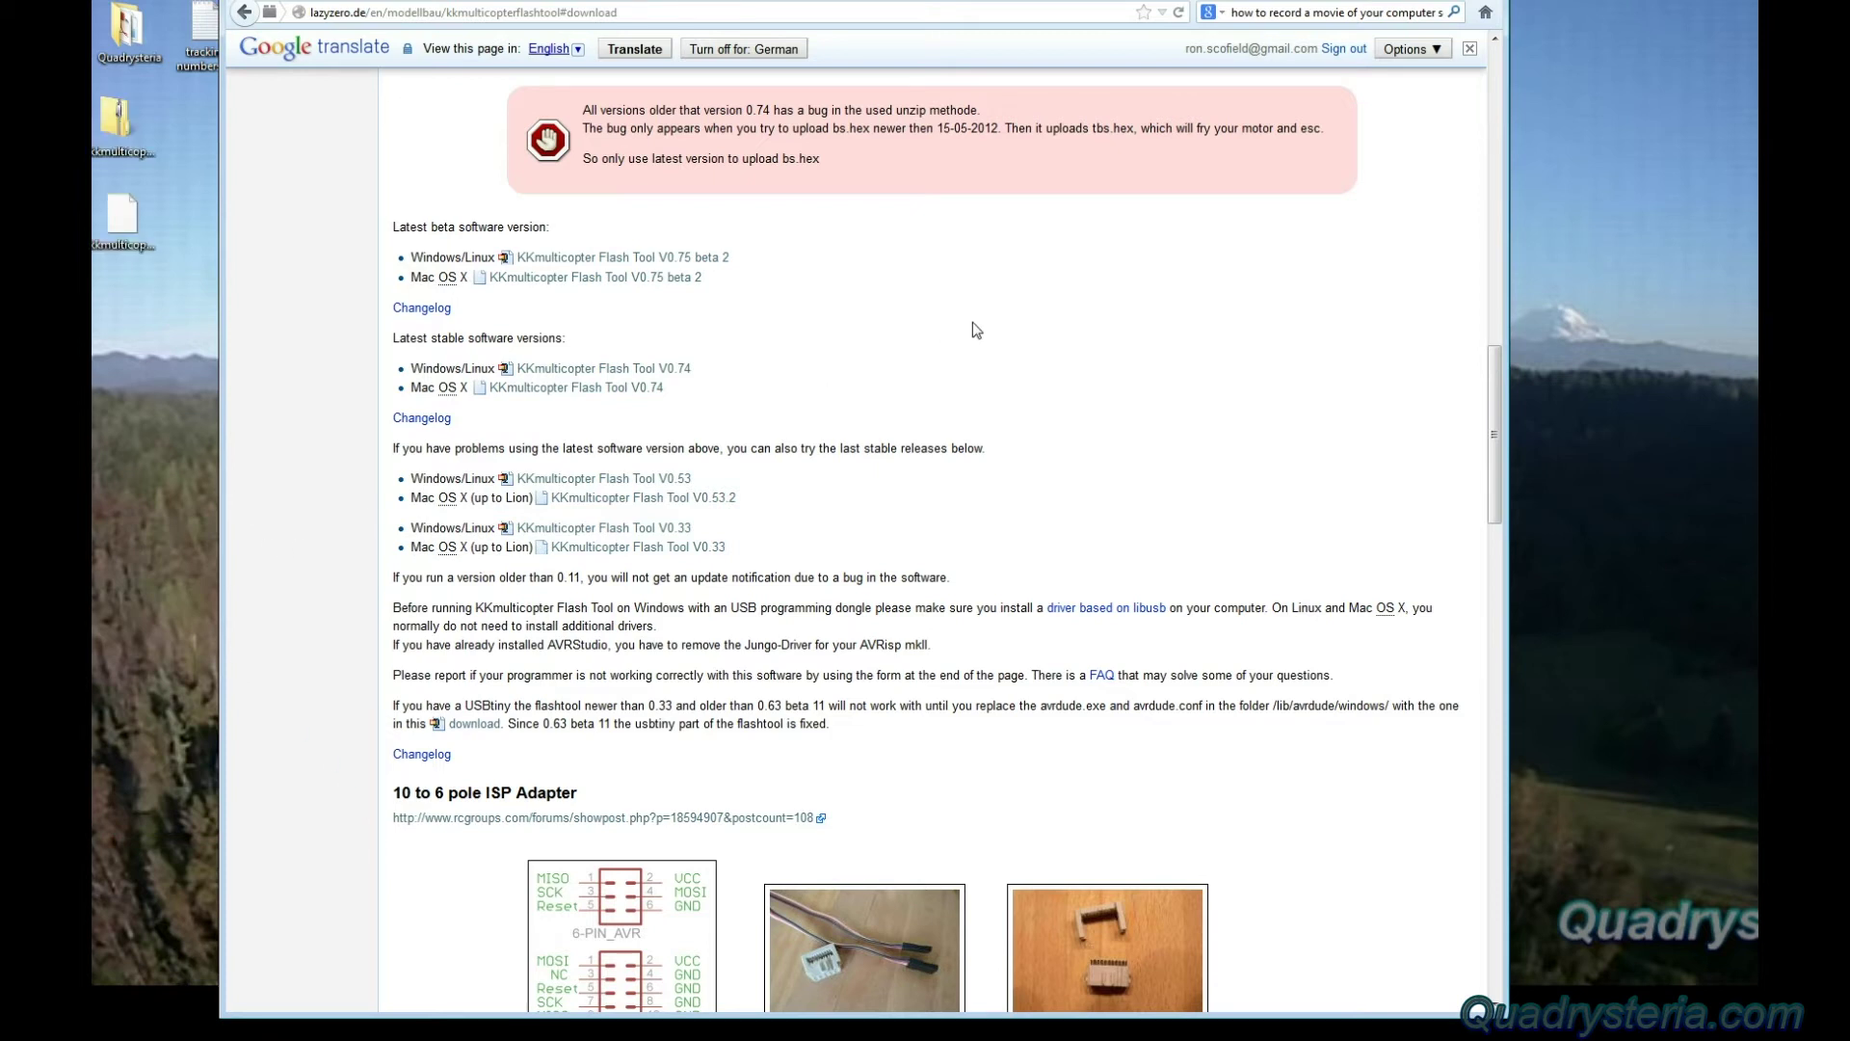
mouse_move(259, 1005)
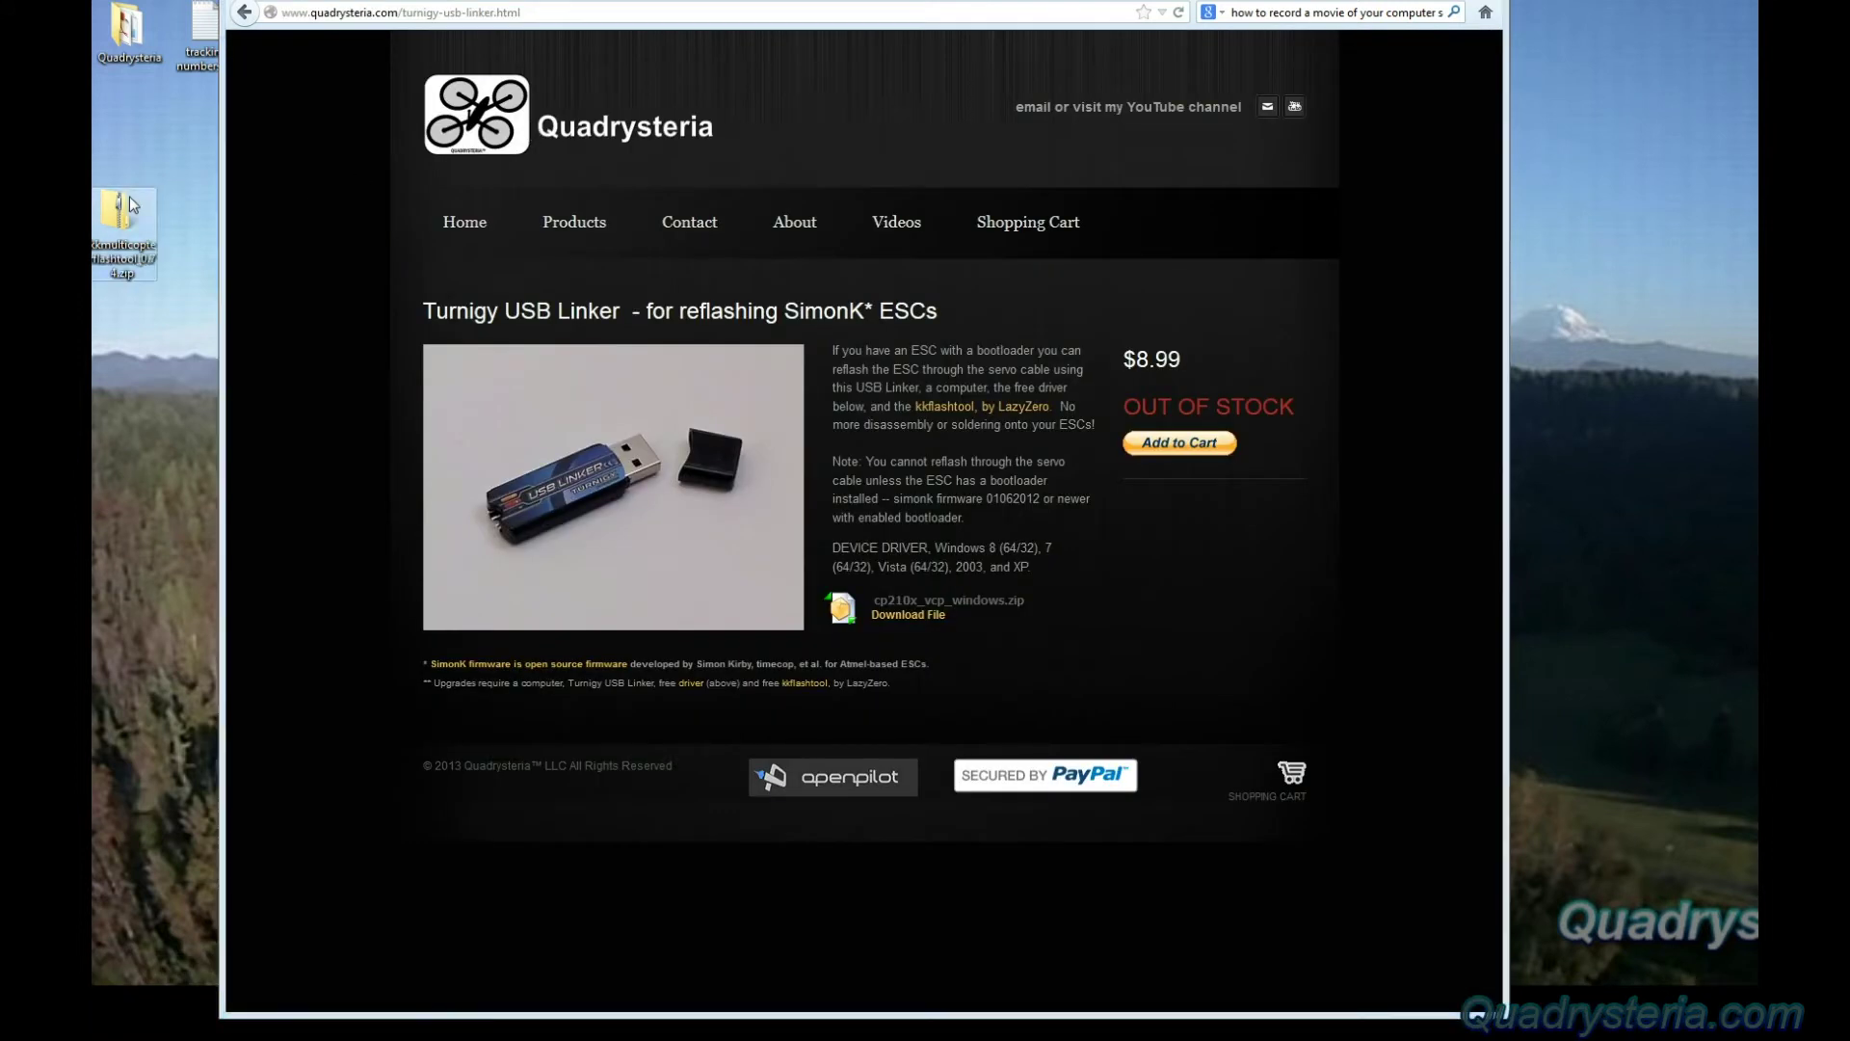
Extract kkmulticopterflashtool_0.74.zip into the suggested desktop folder
right_click(132, 205)
left_click(229, 256)
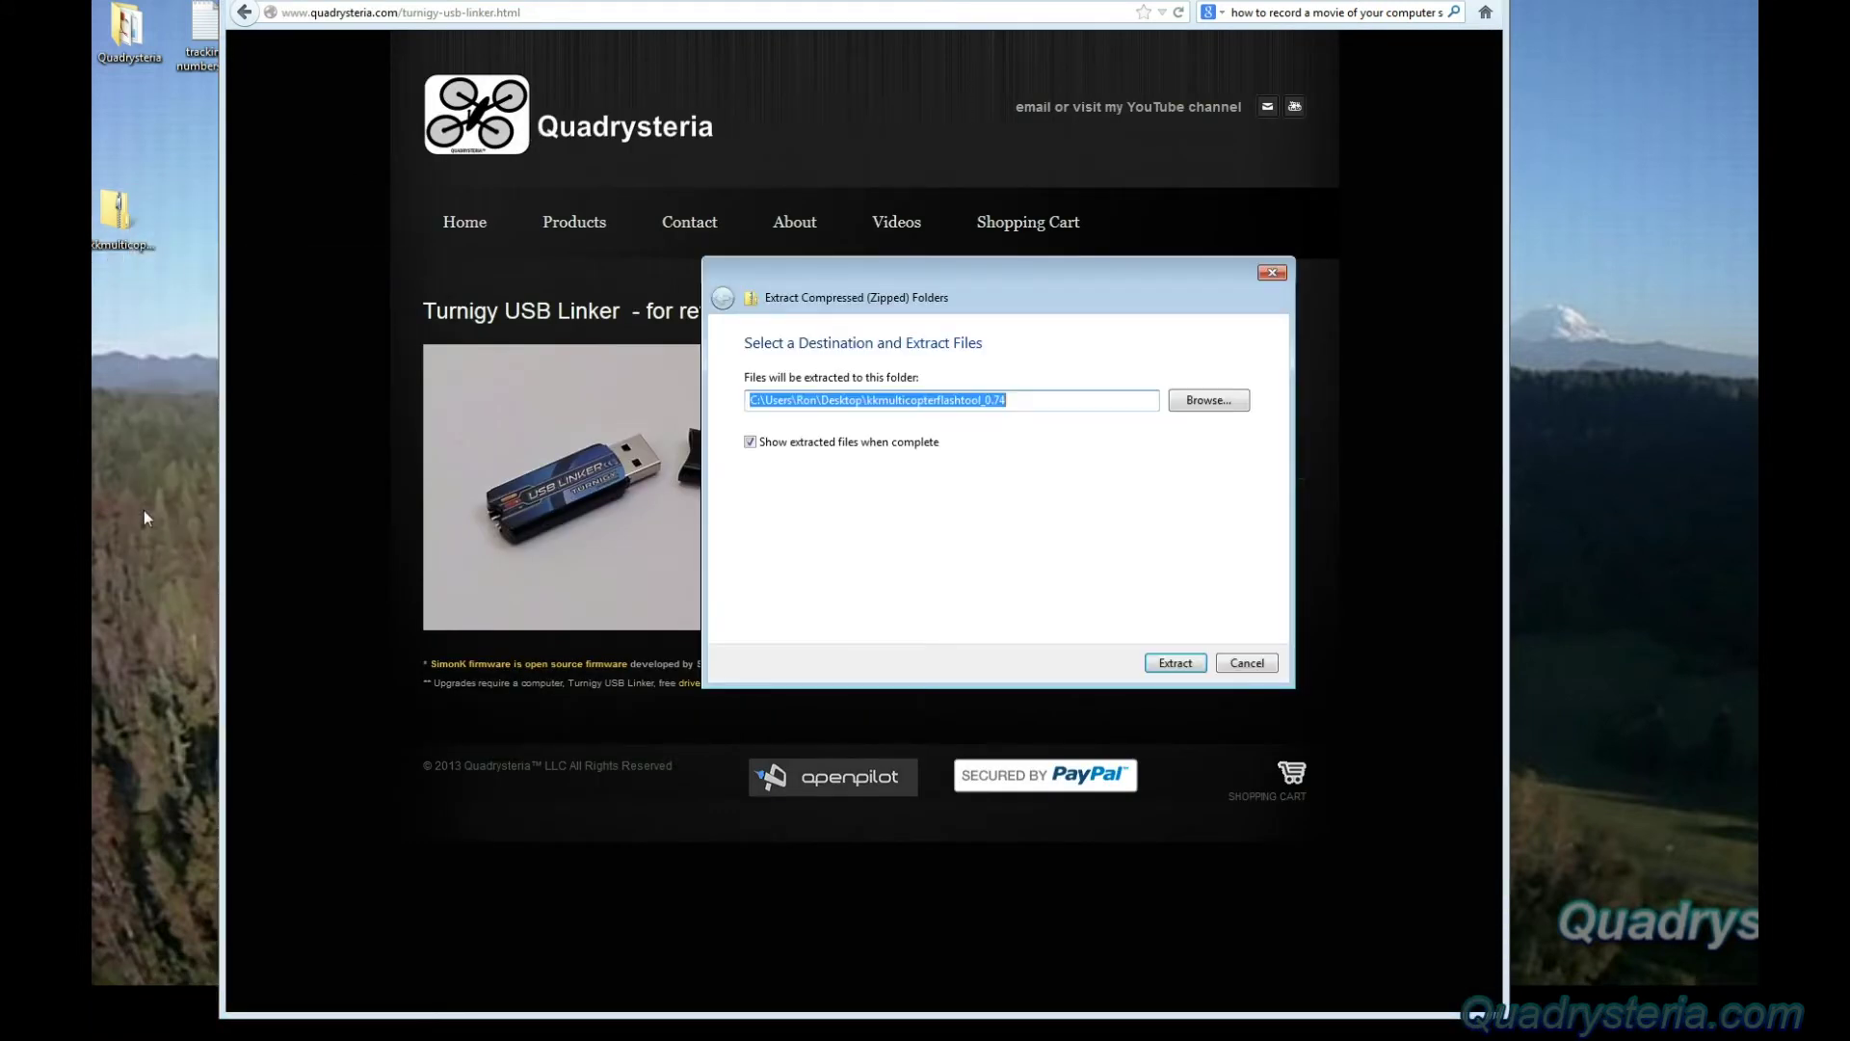
left_click(1175, 662)
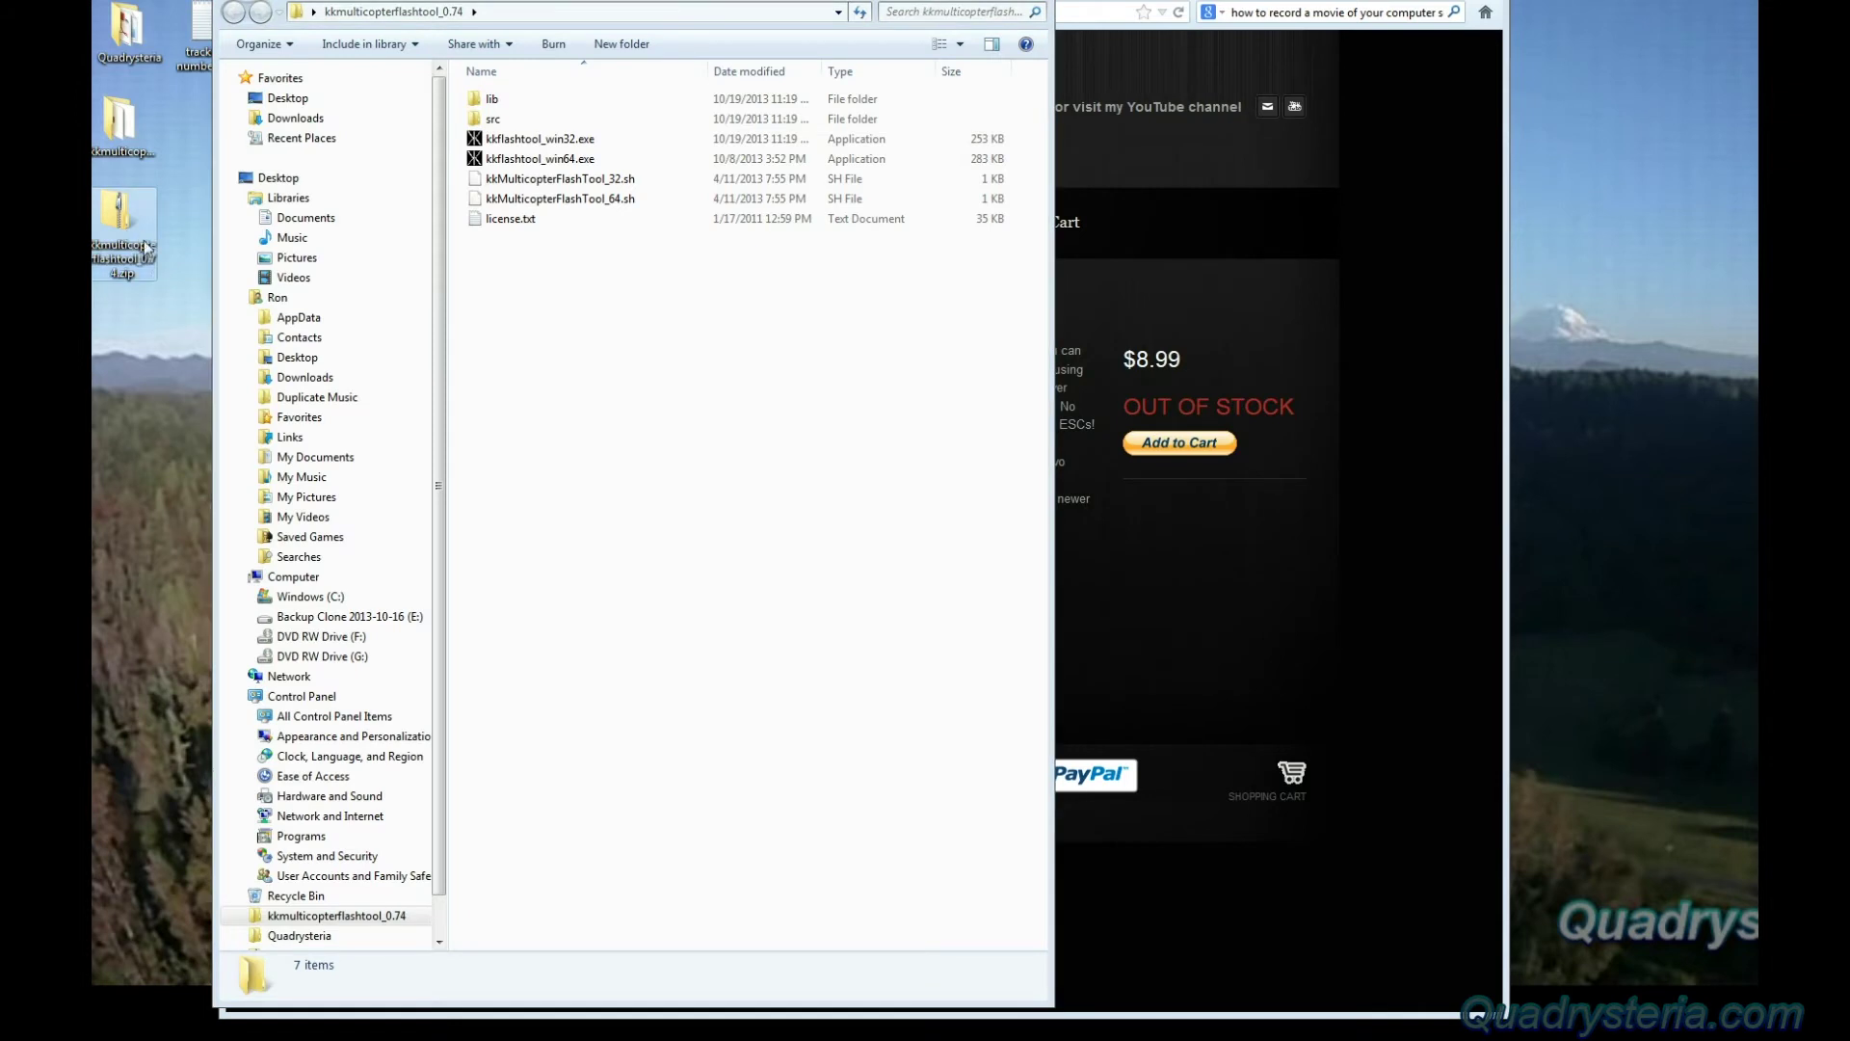
Delete the leftover zip from the desktop and launch the 64-bit flash tool
left_click(123, 223)
key("Delete")
key("Return")
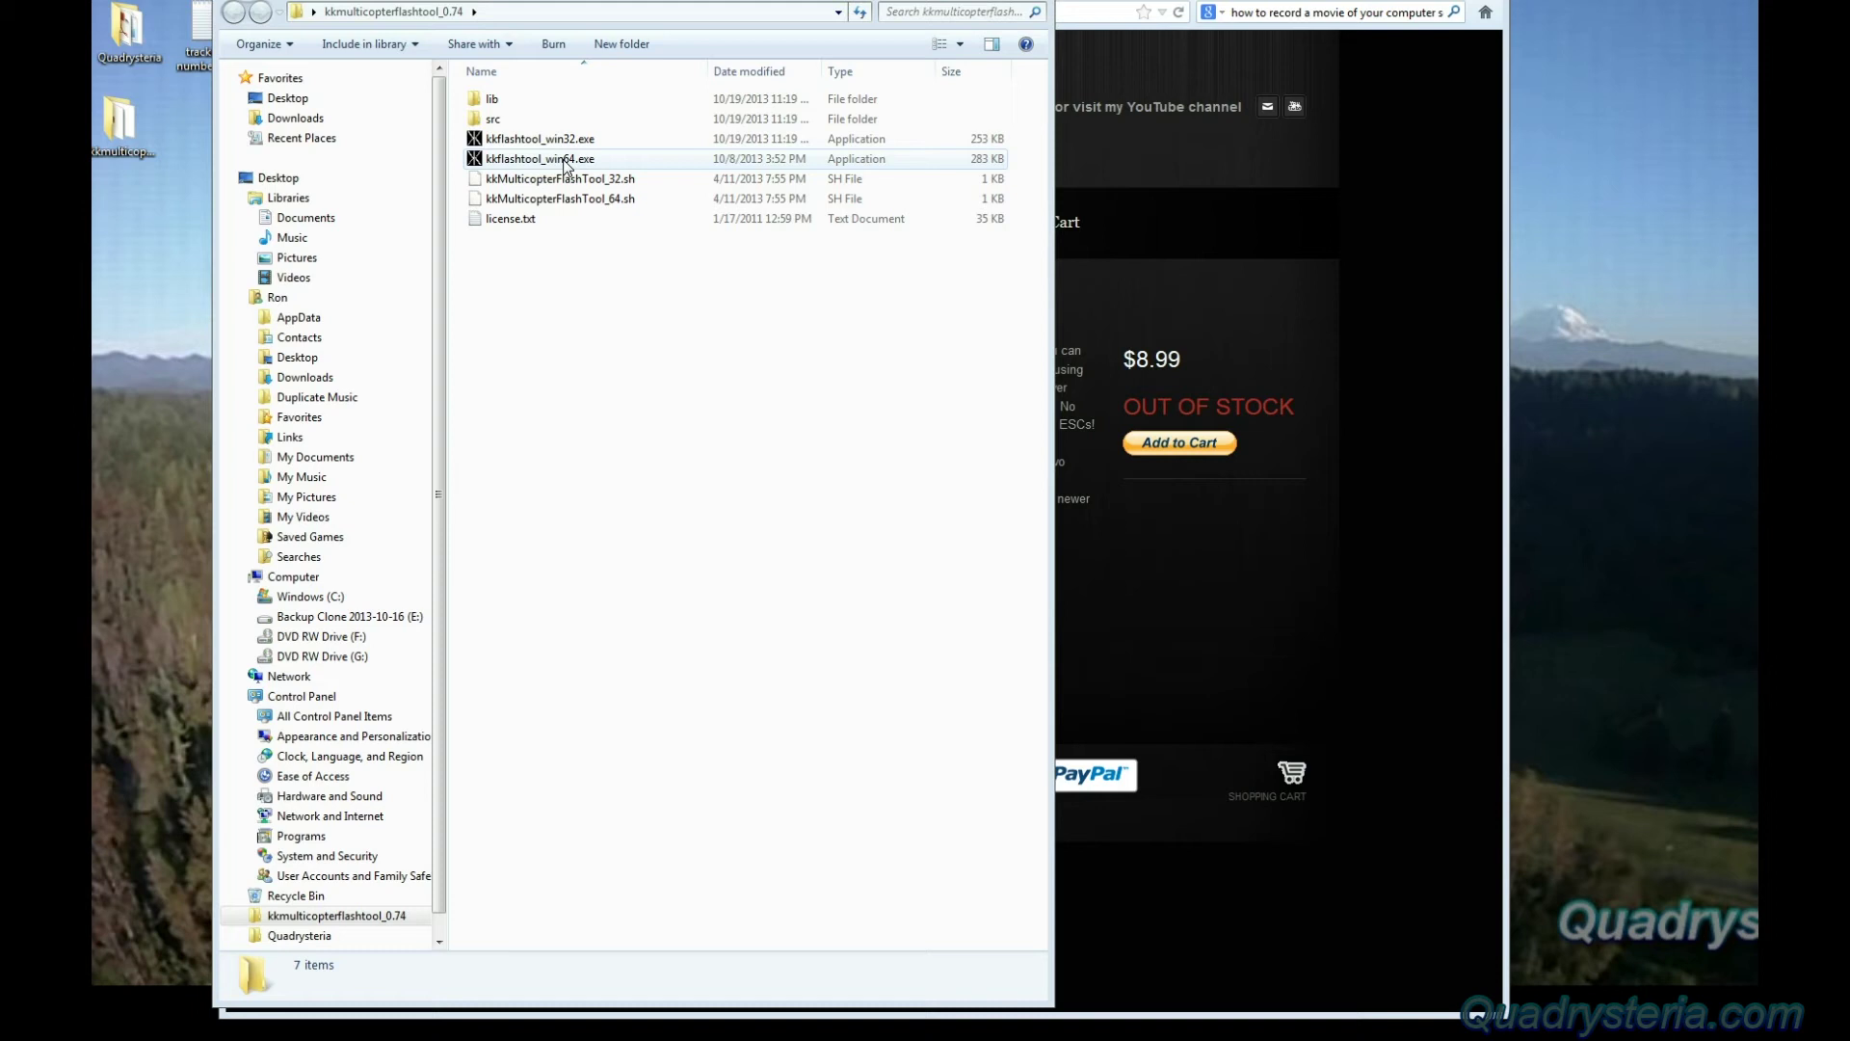
double_click(482, 160)
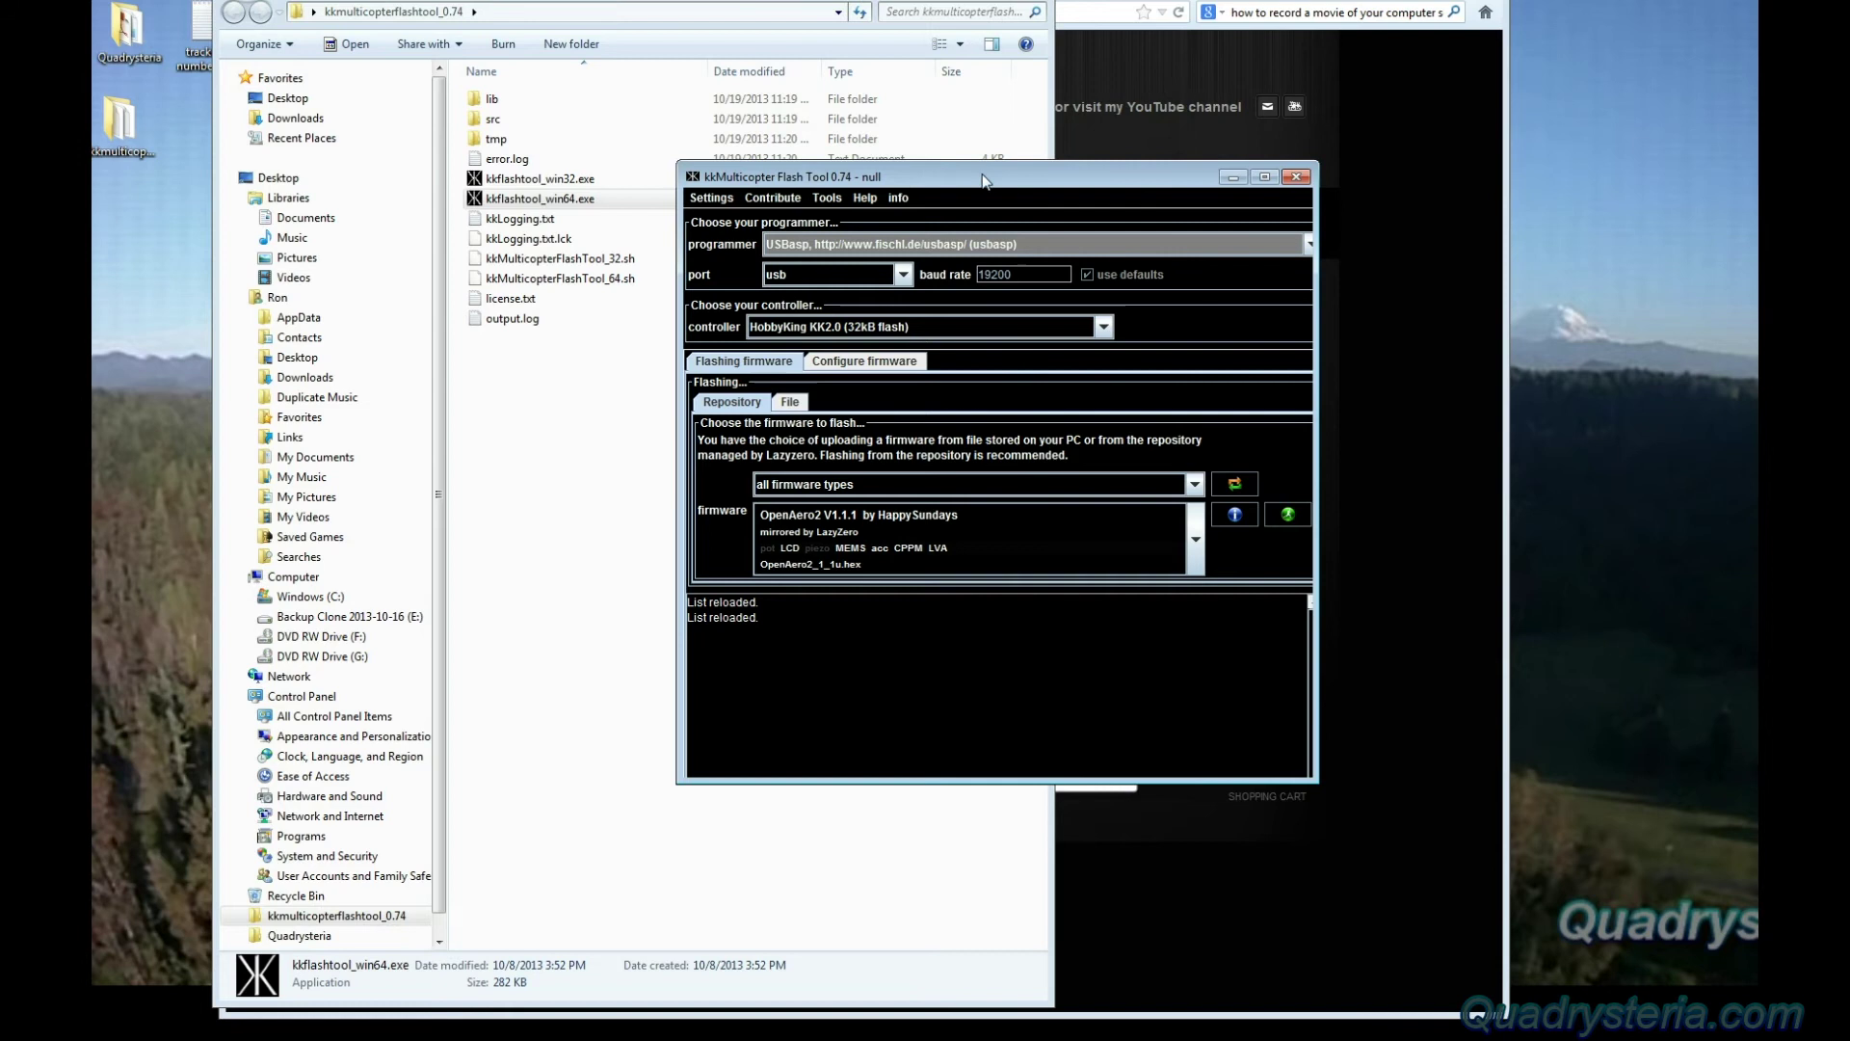
Move the flash tool window to the upper left and choose Turnigy USB Linker (tgyusblinker) as programmer
left_click_drag(982, 175, 464, 165)
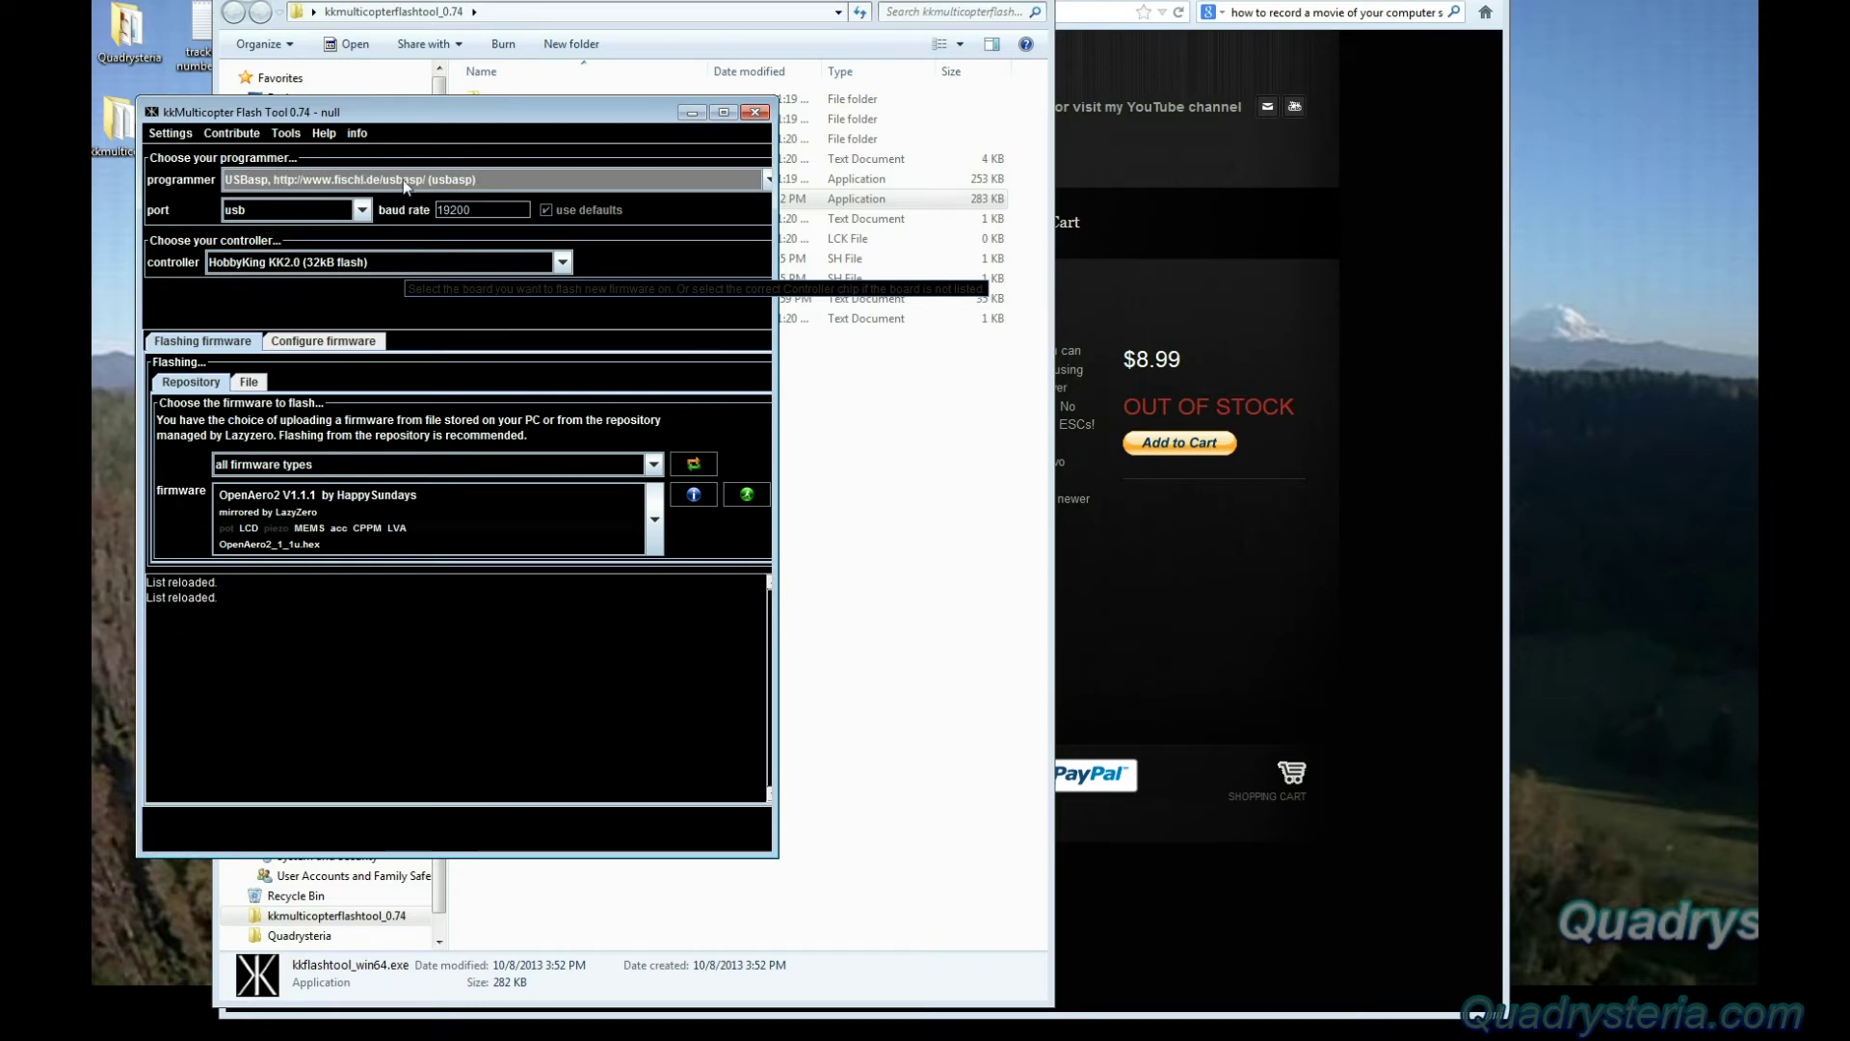
left_click(326, 182)
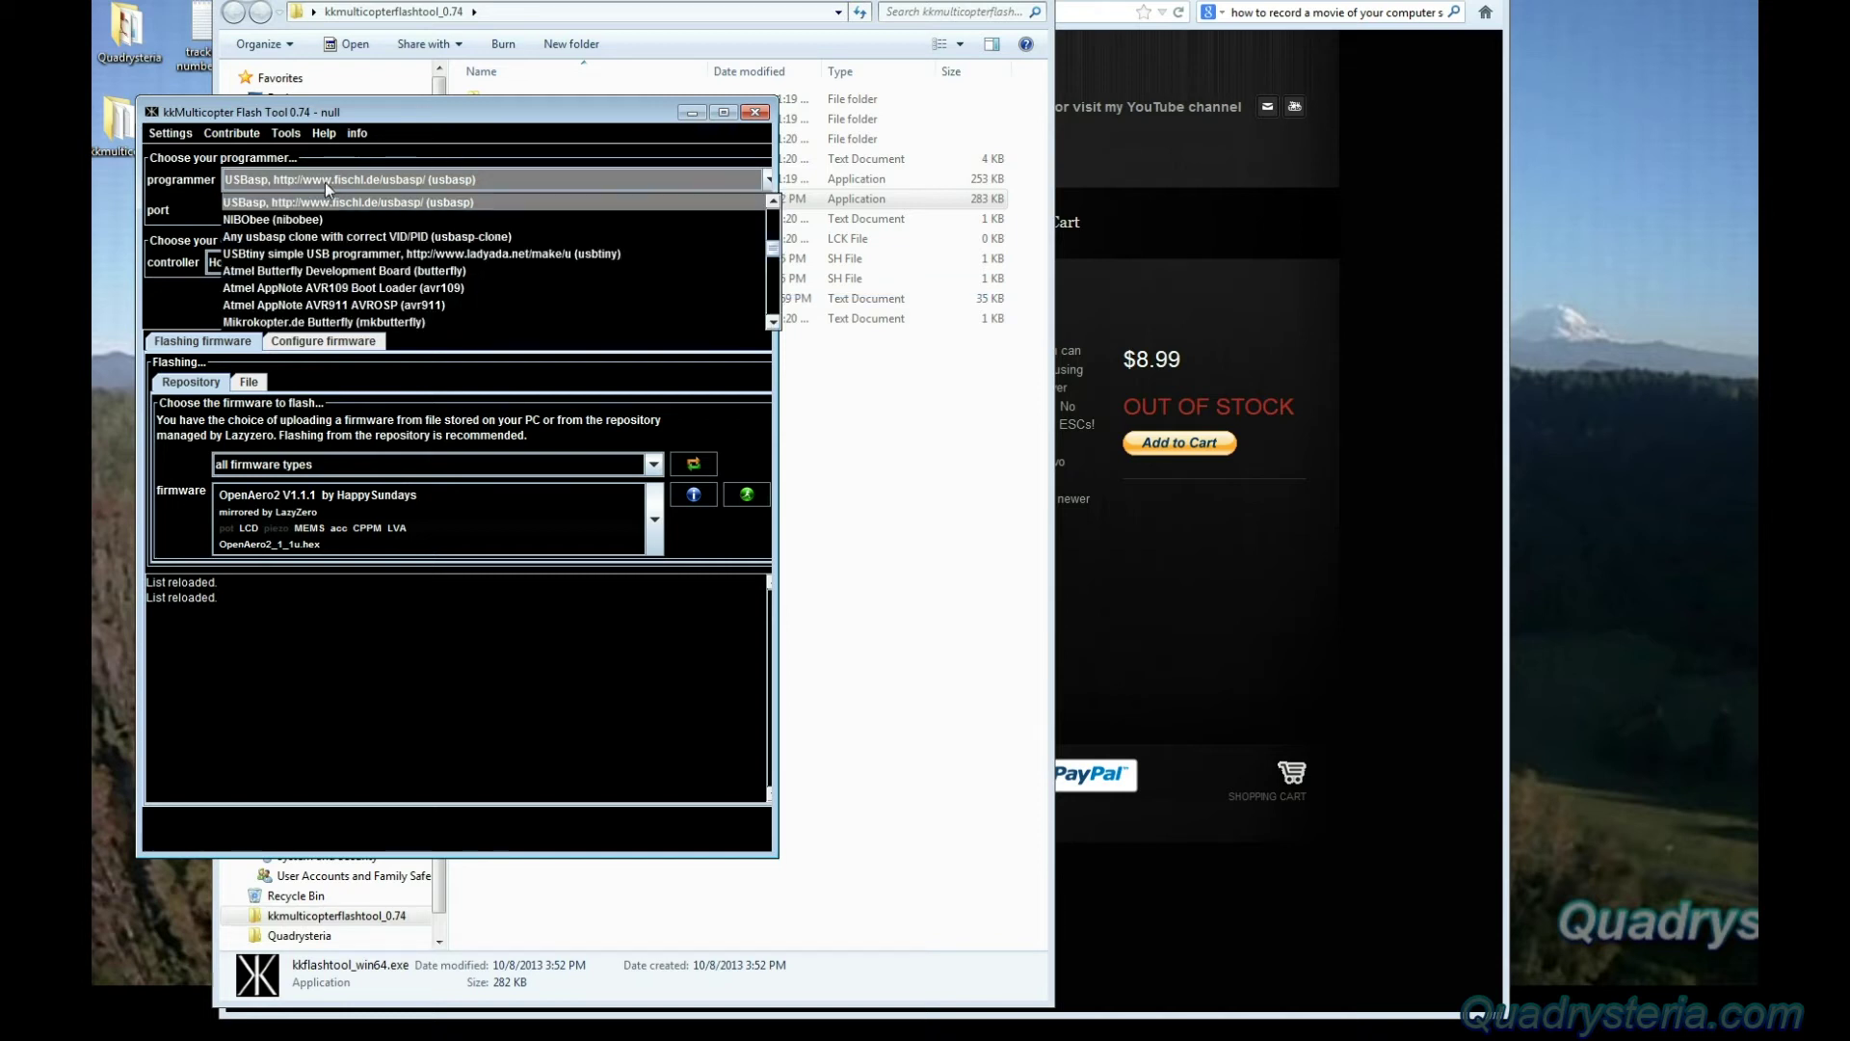
scroll(772, 246, "up", 2)
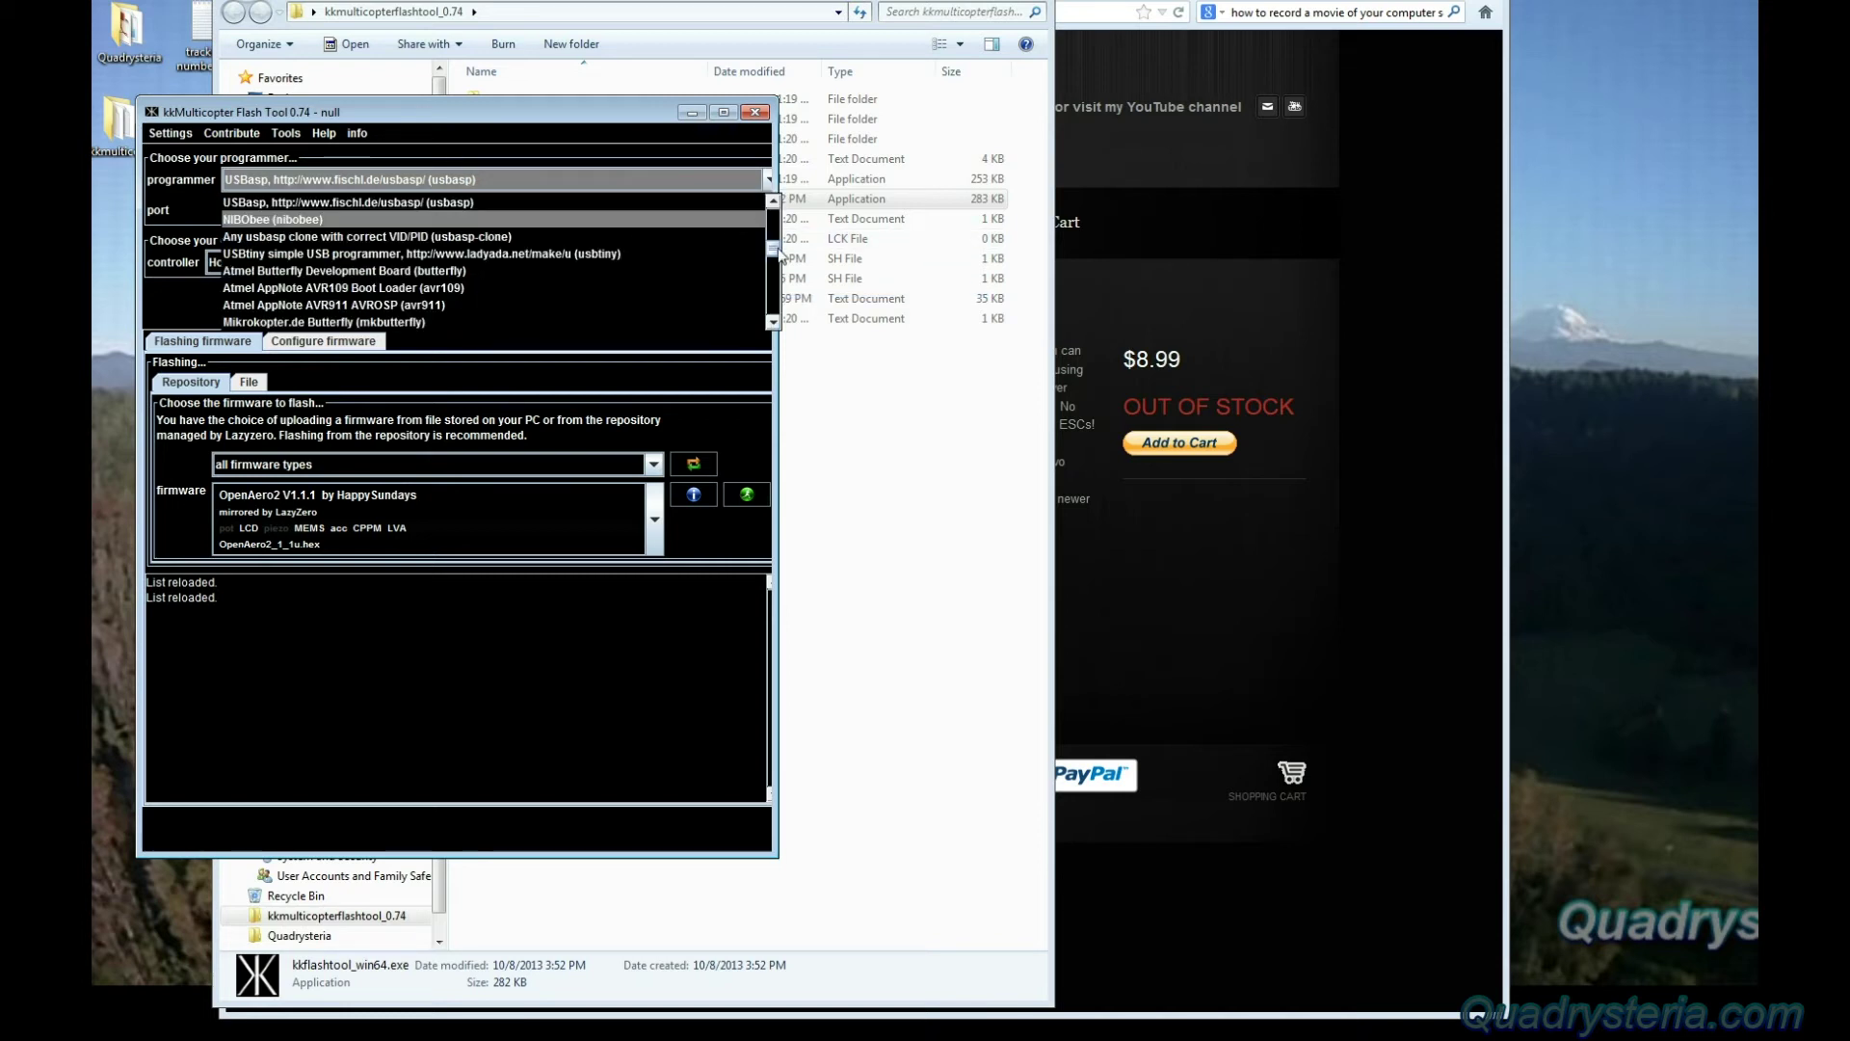
scroll(772, 246, "up", 3)
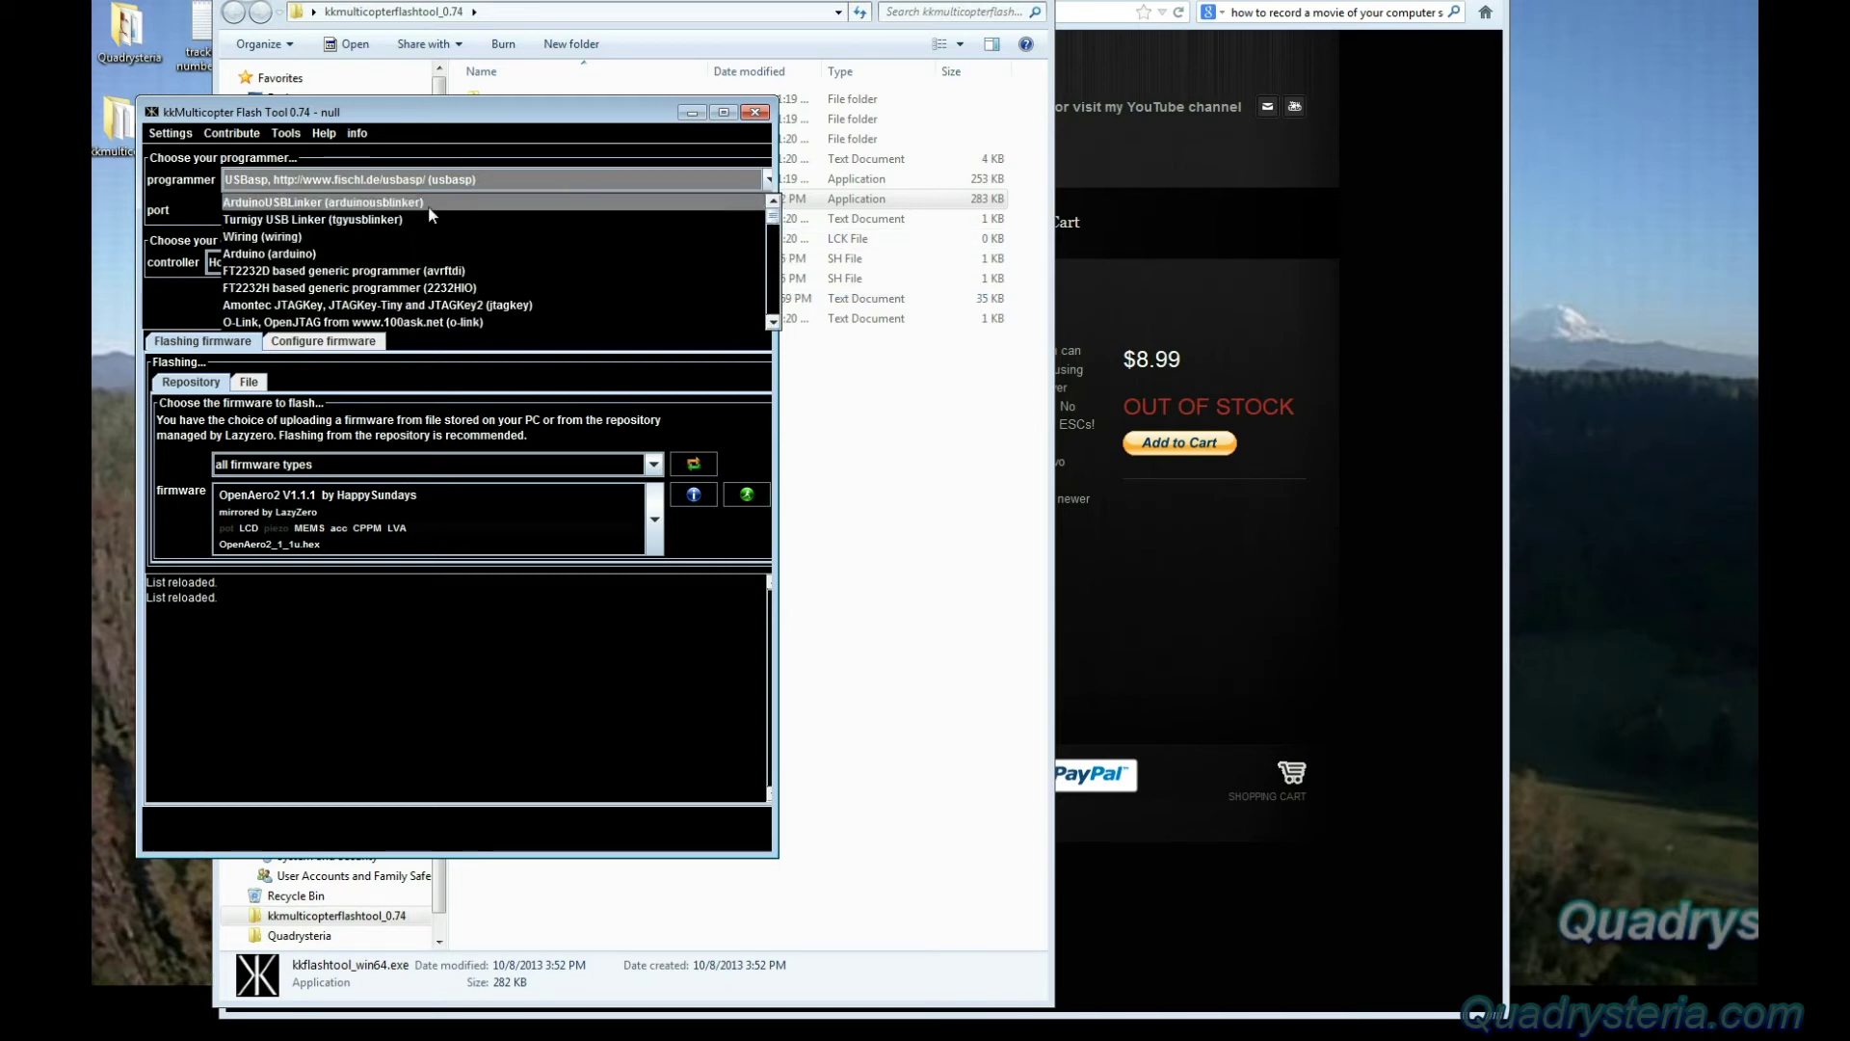
left_click(324, 223)
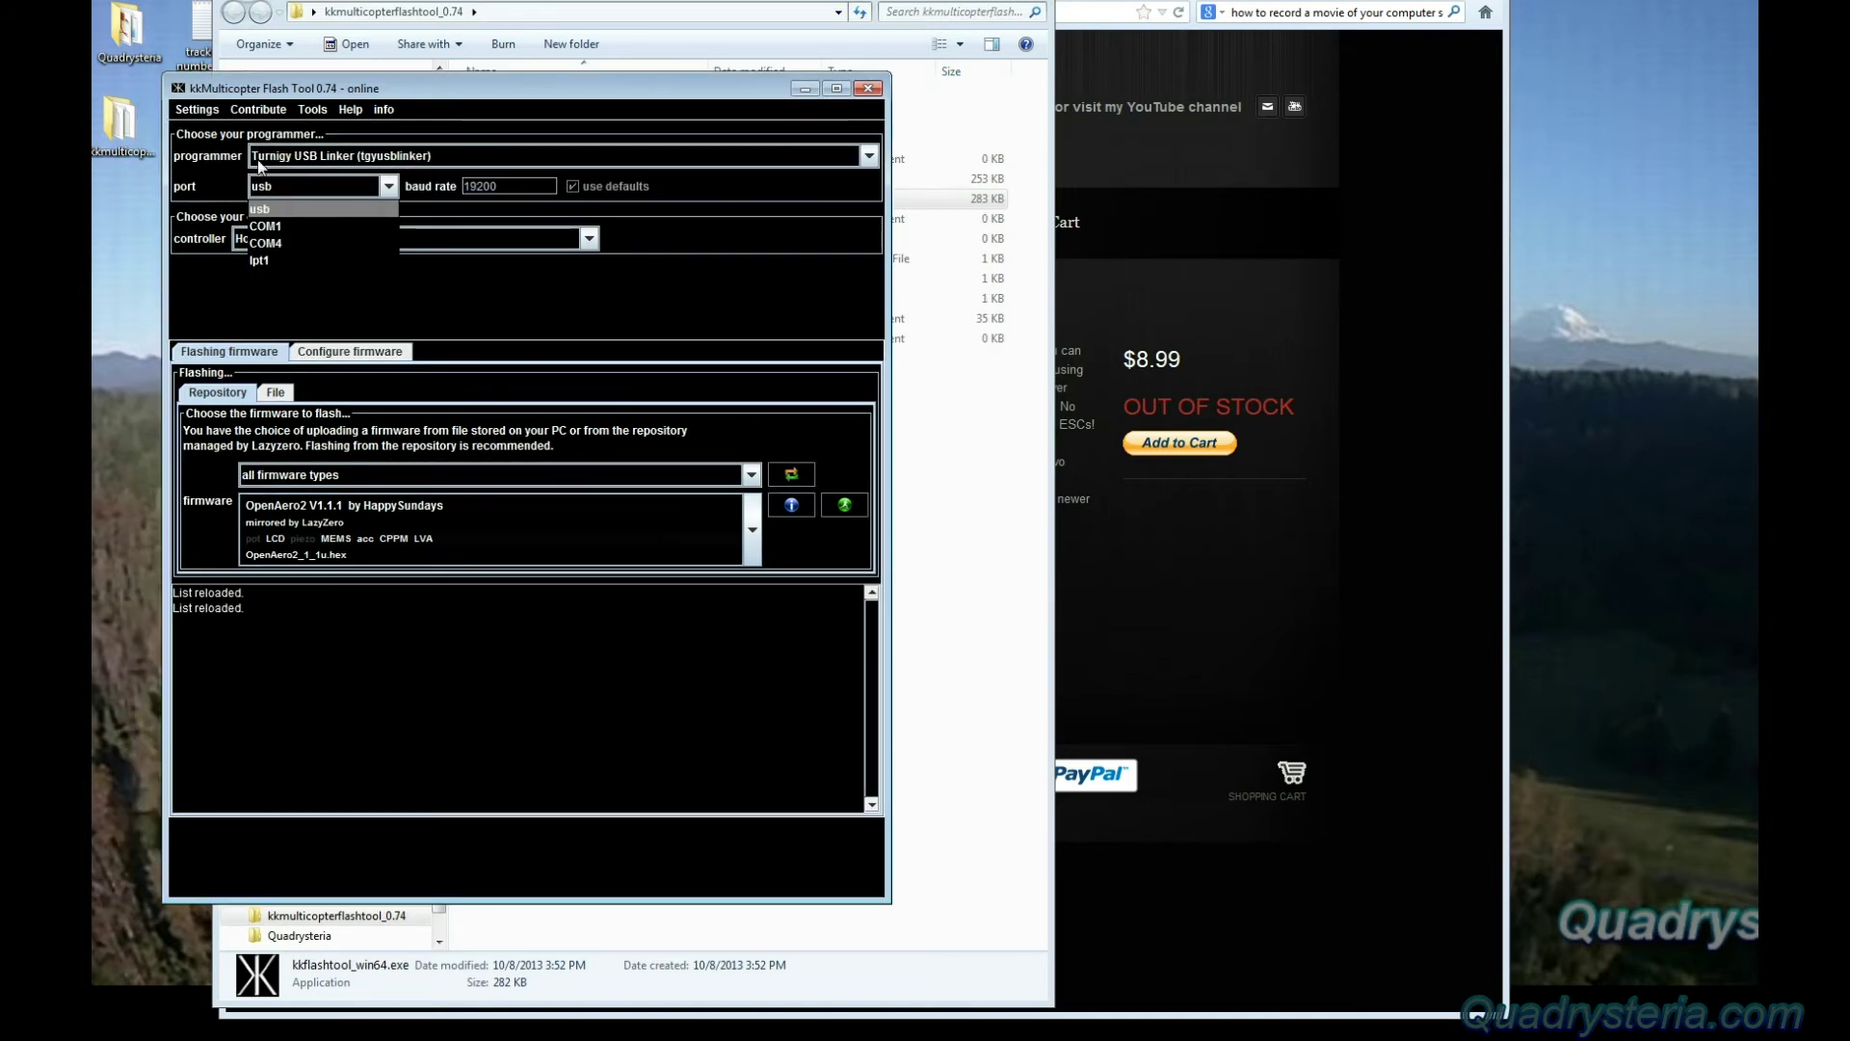
Select port COM4 and controller 'atmega 8-based brushless ESC (8kB flash)'
left_click(390, 187)
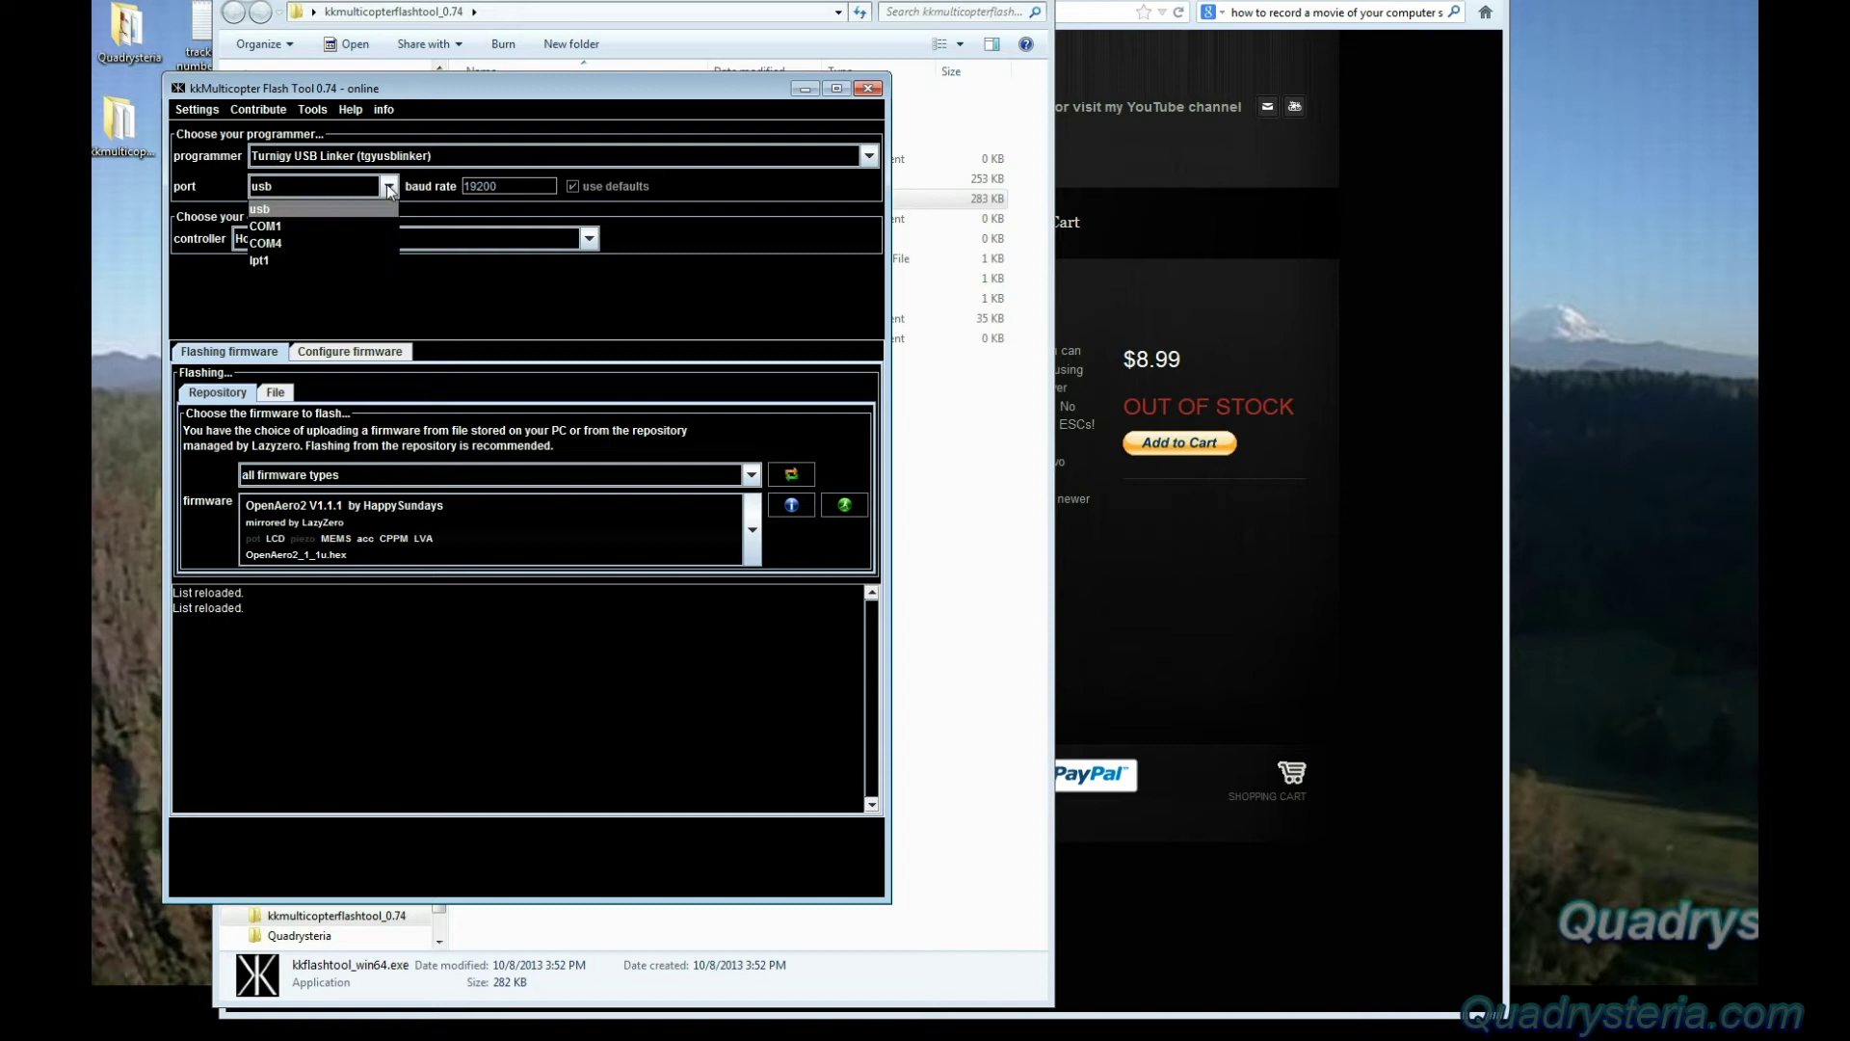
left_click(277, 245)
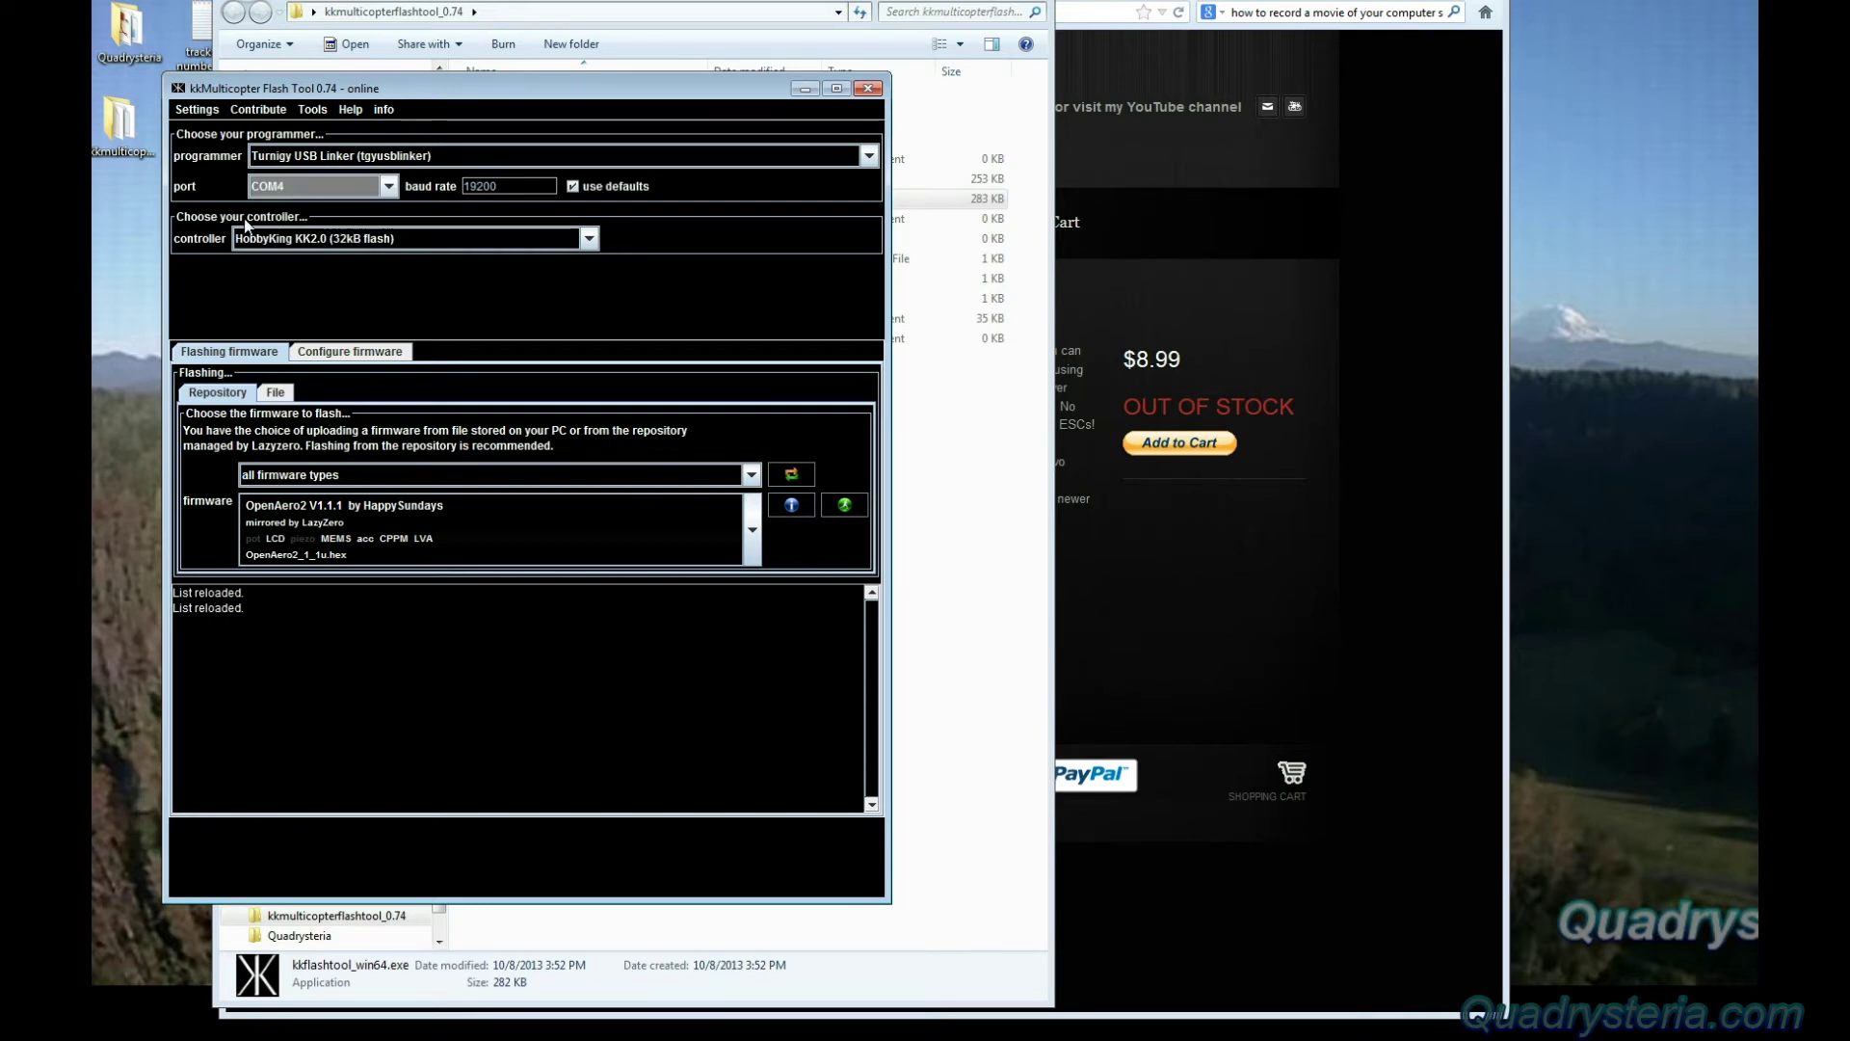
left_click(590, 240)
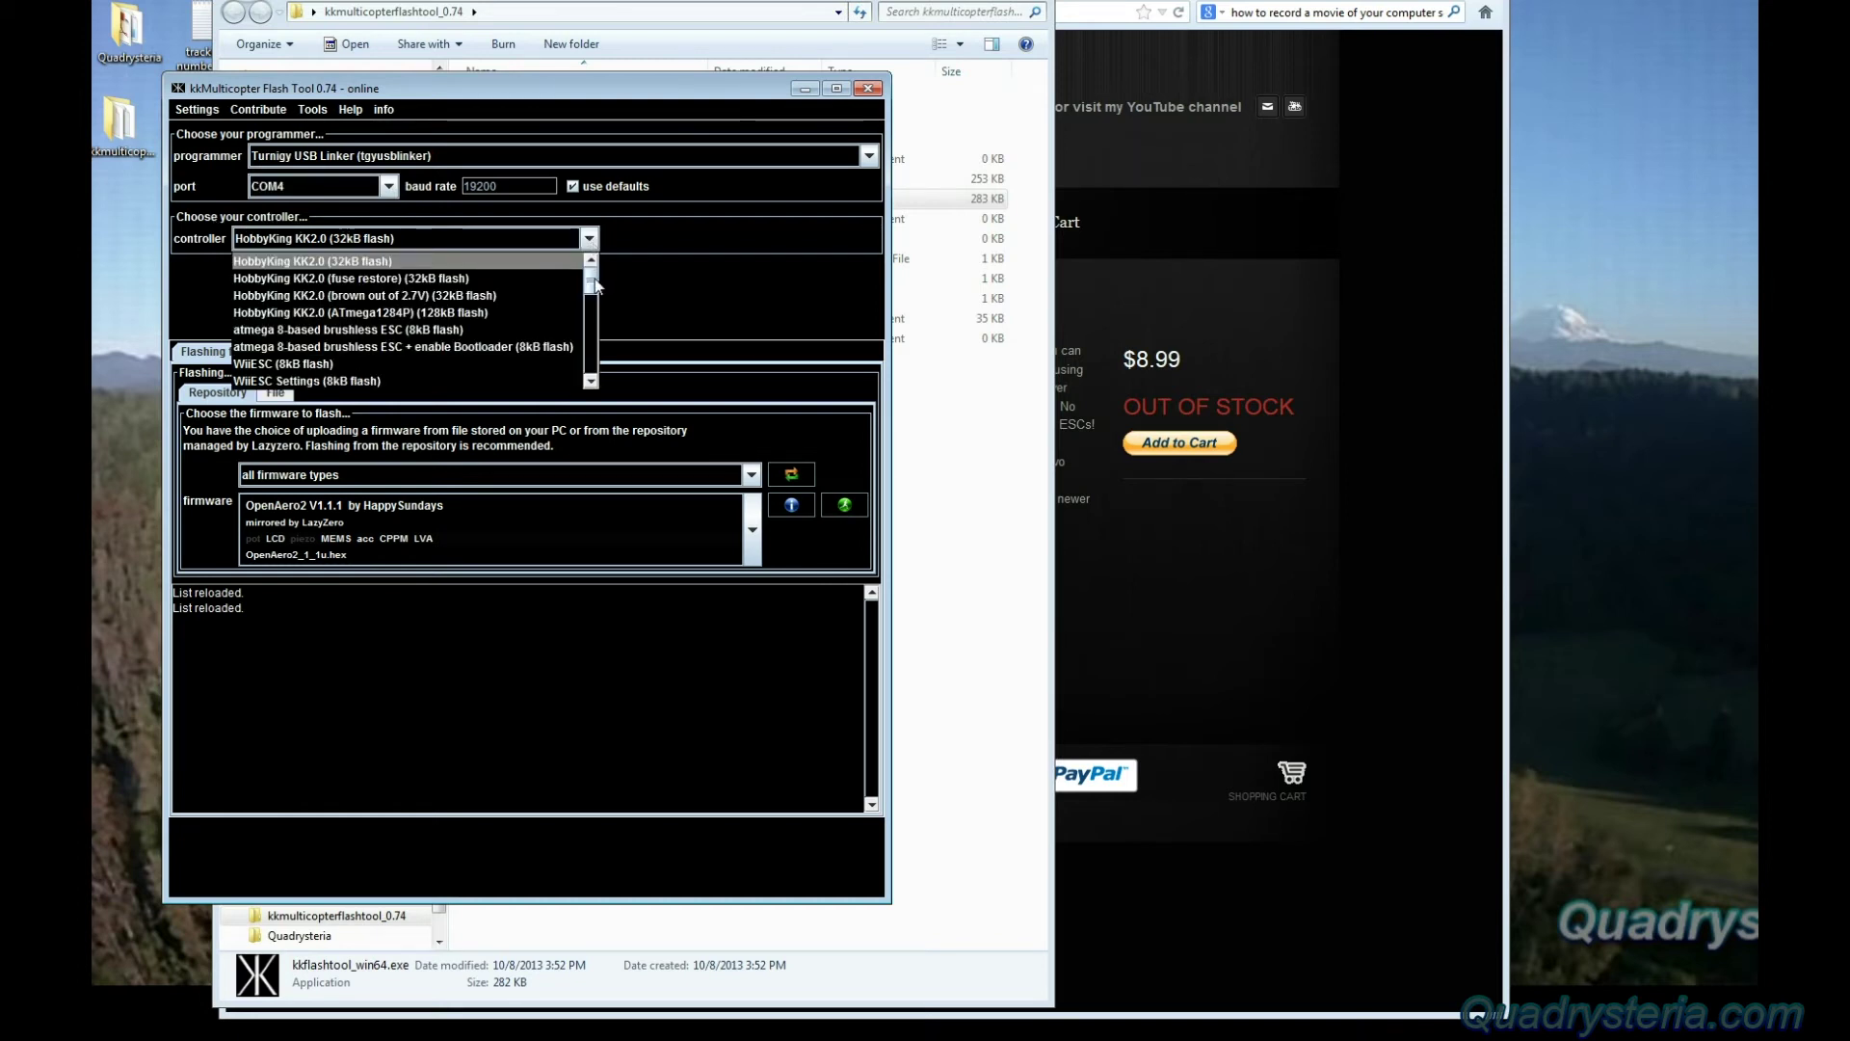
left_click_drag(593, 283, 594, 291)
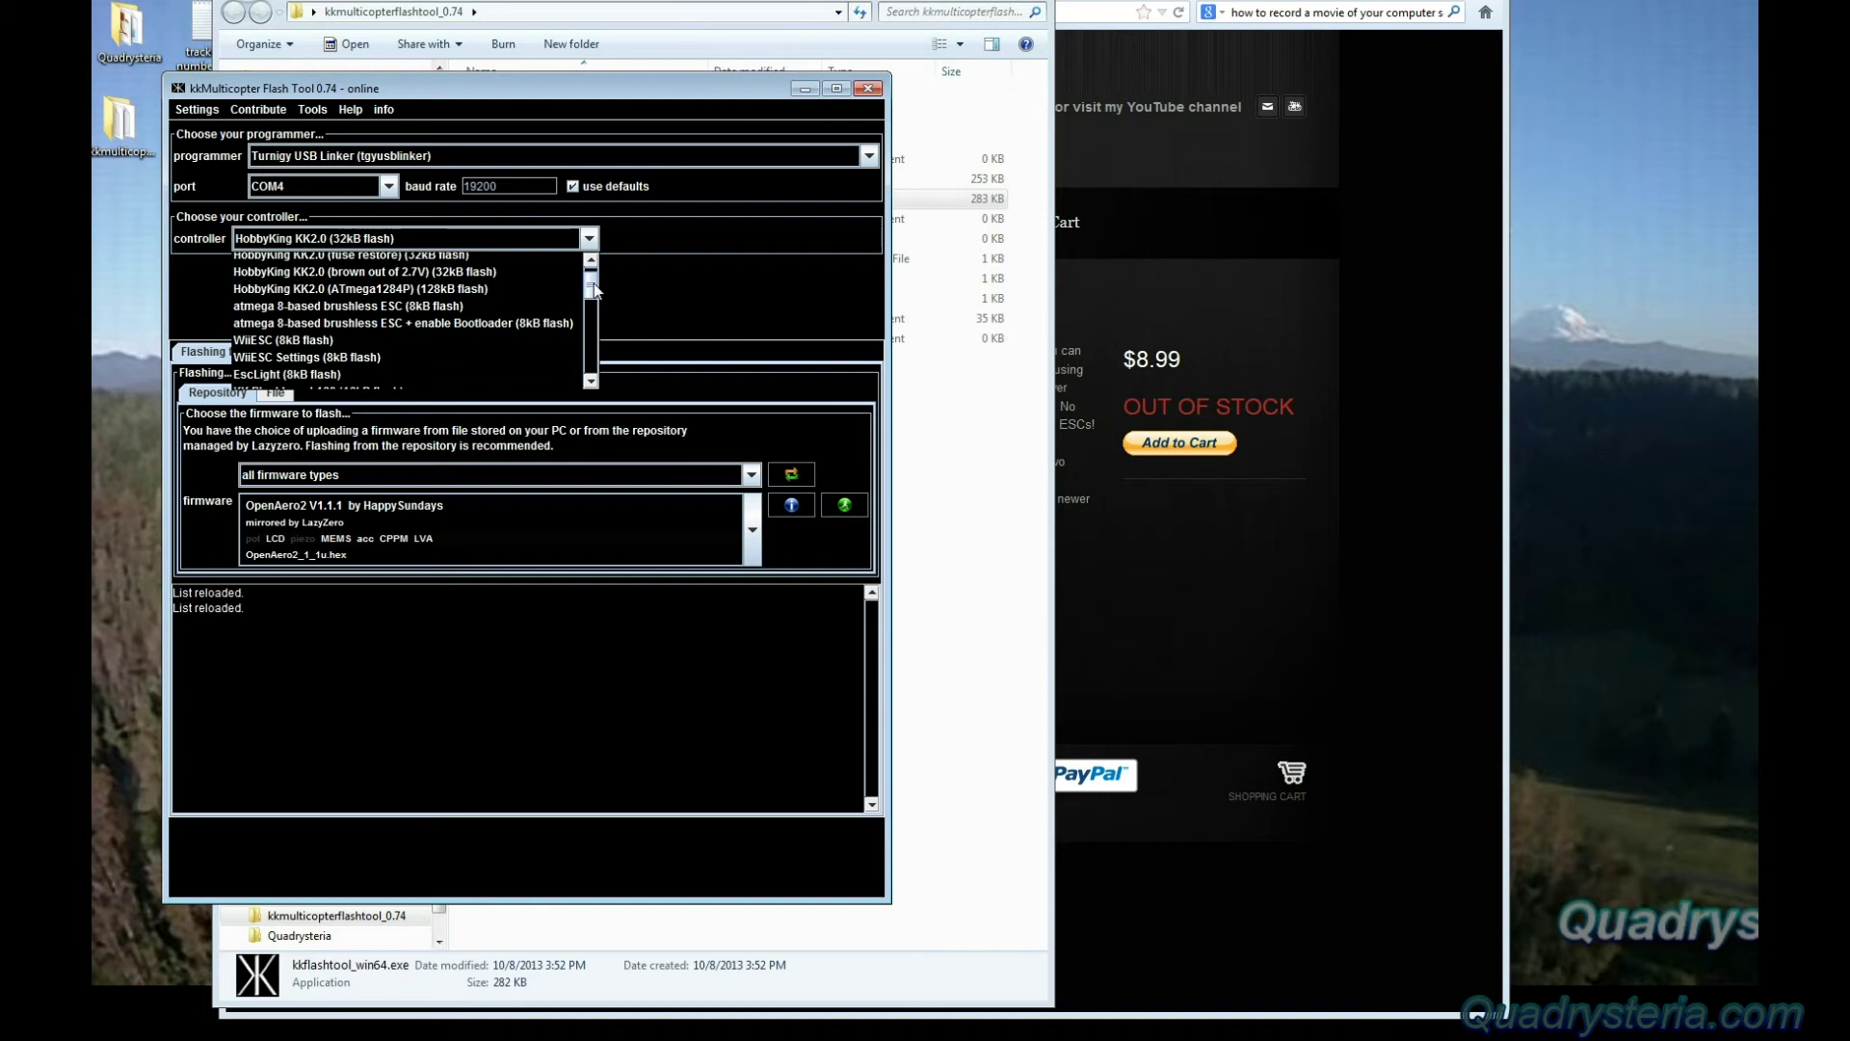
left_click(453, 307)
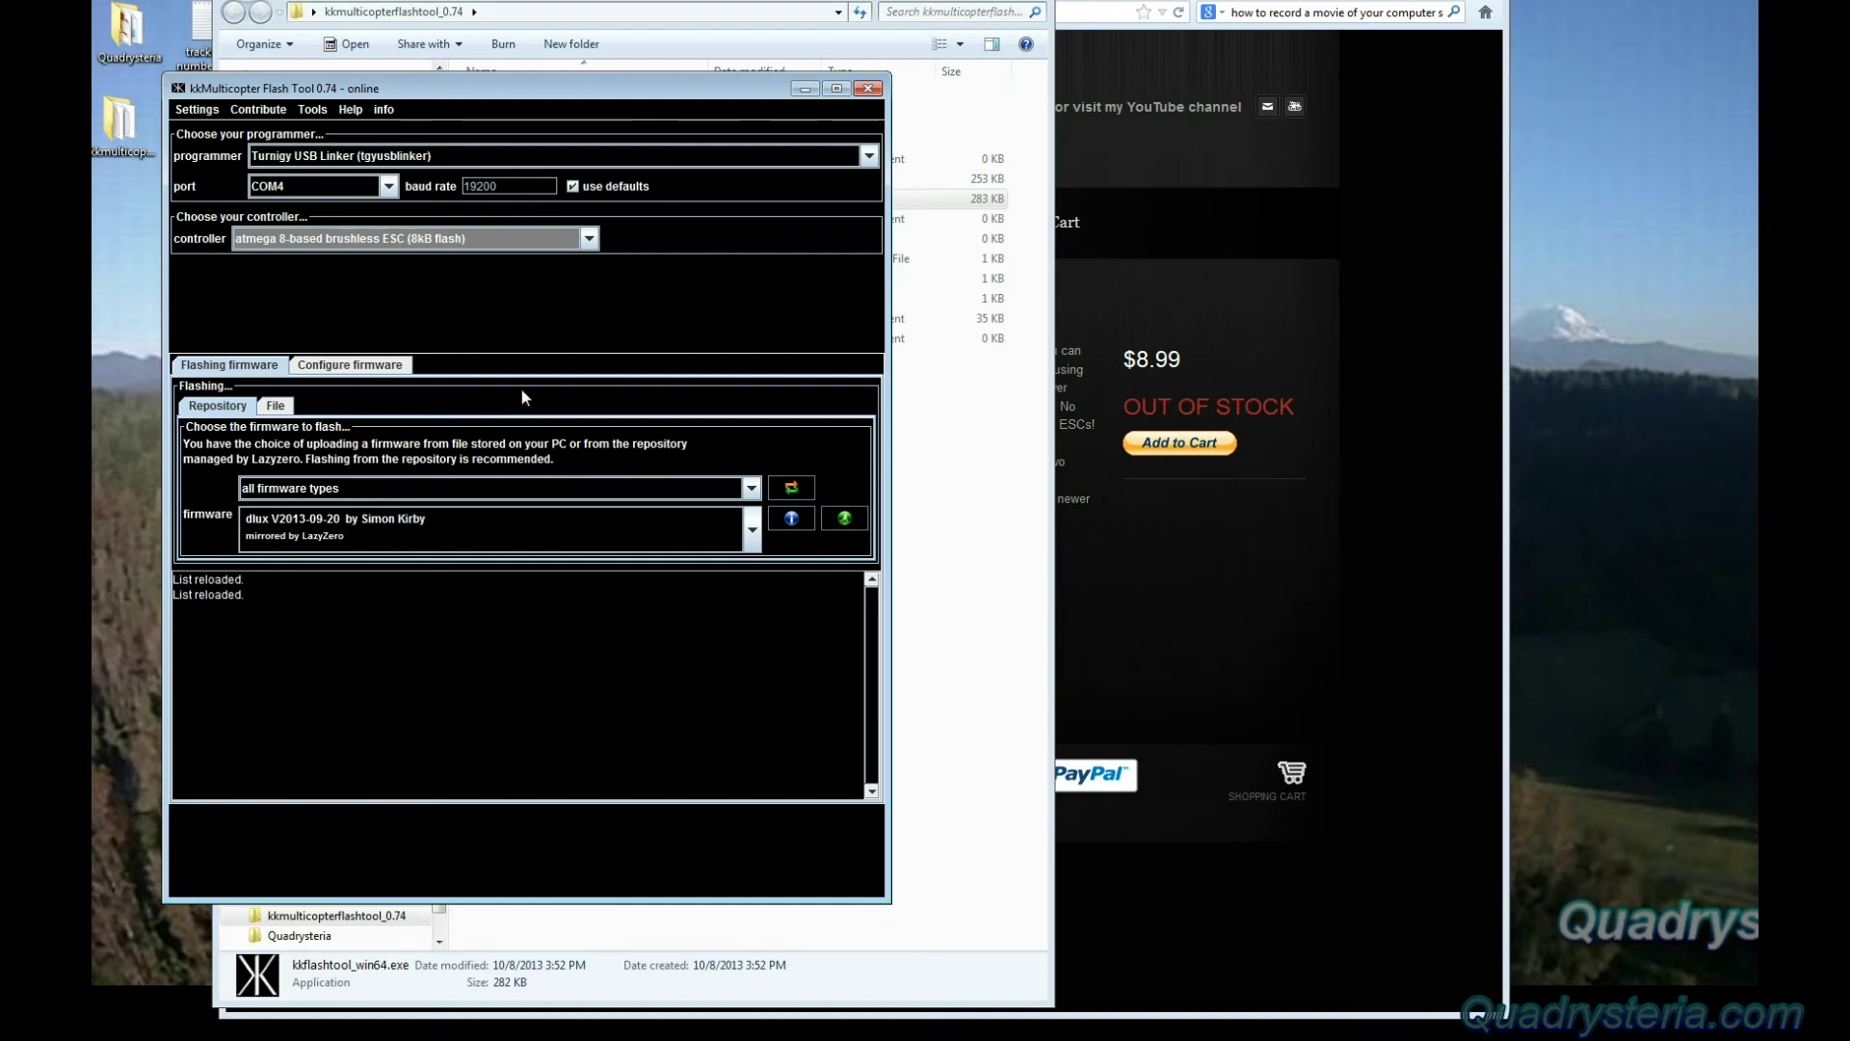
Filter firmware to BS N-FET, giving BS N-FET V2013-09-20, then switch to Firefox
left_click(753, 488)
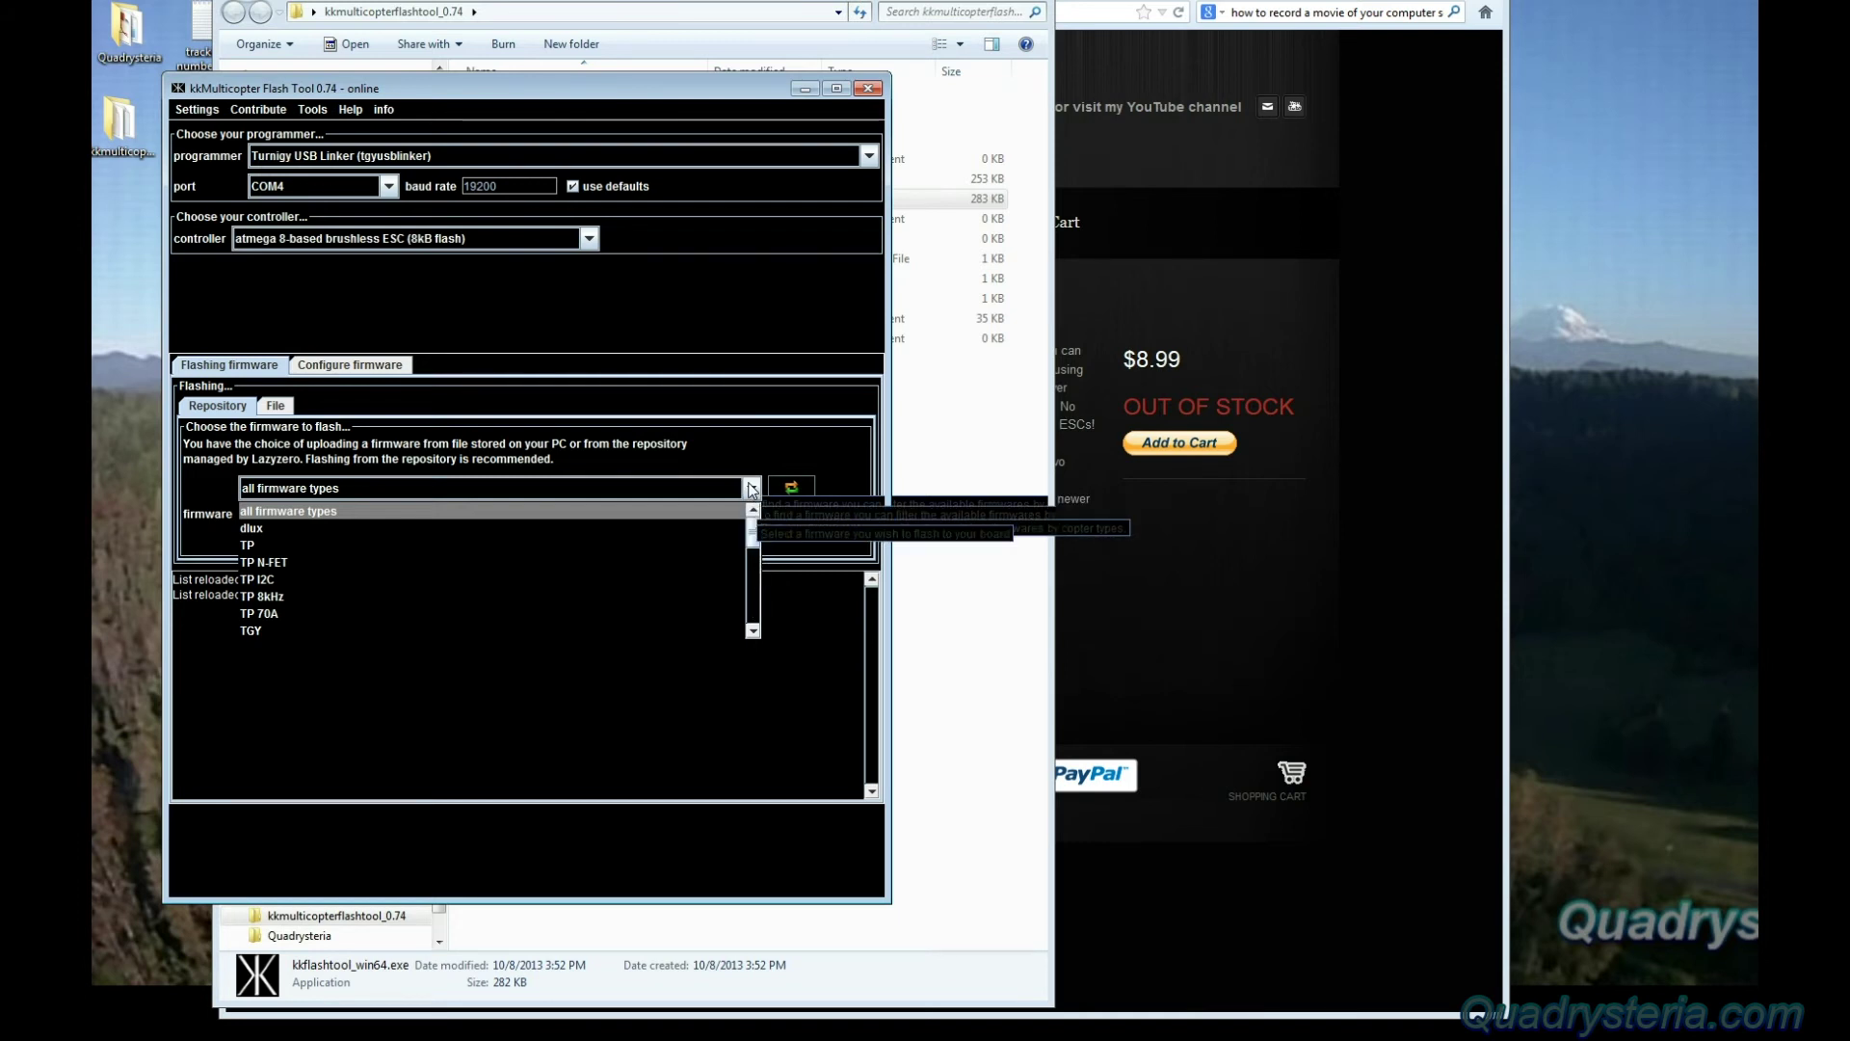
left_click_drag(753, 542, 762, 616)
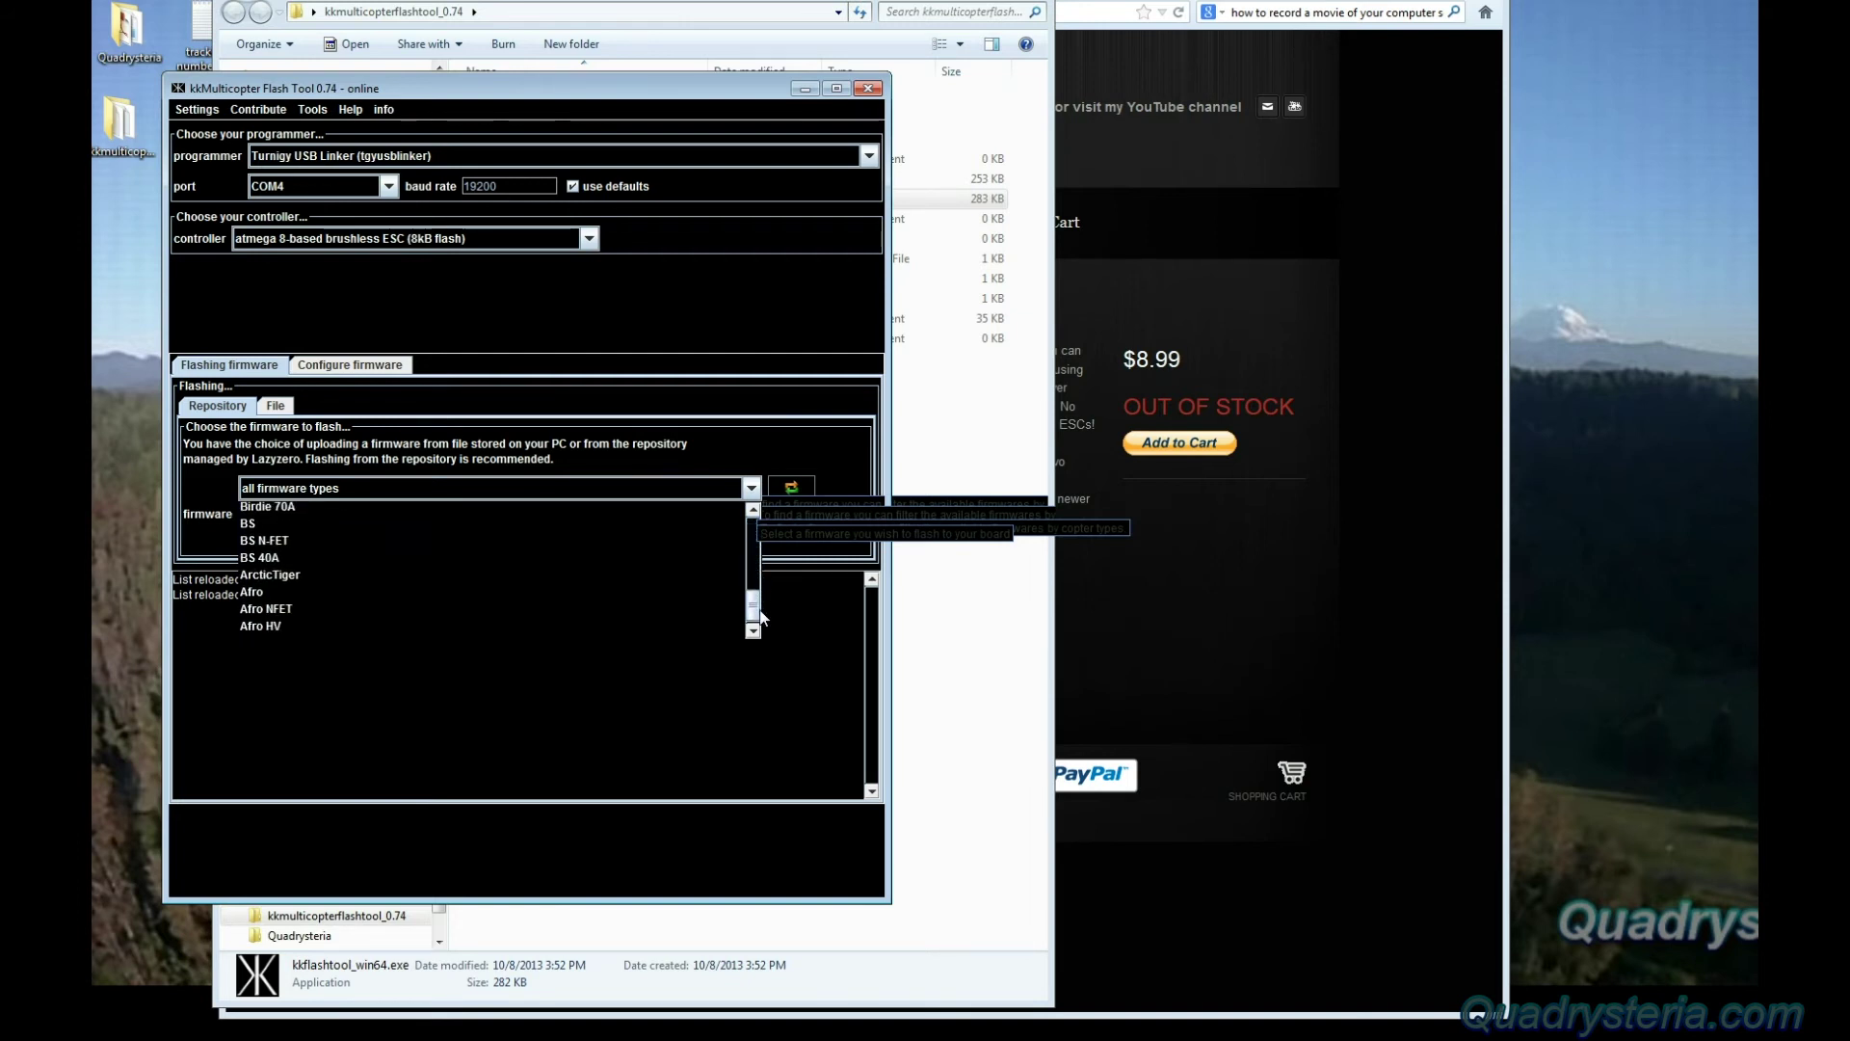
left_click(289, 546)
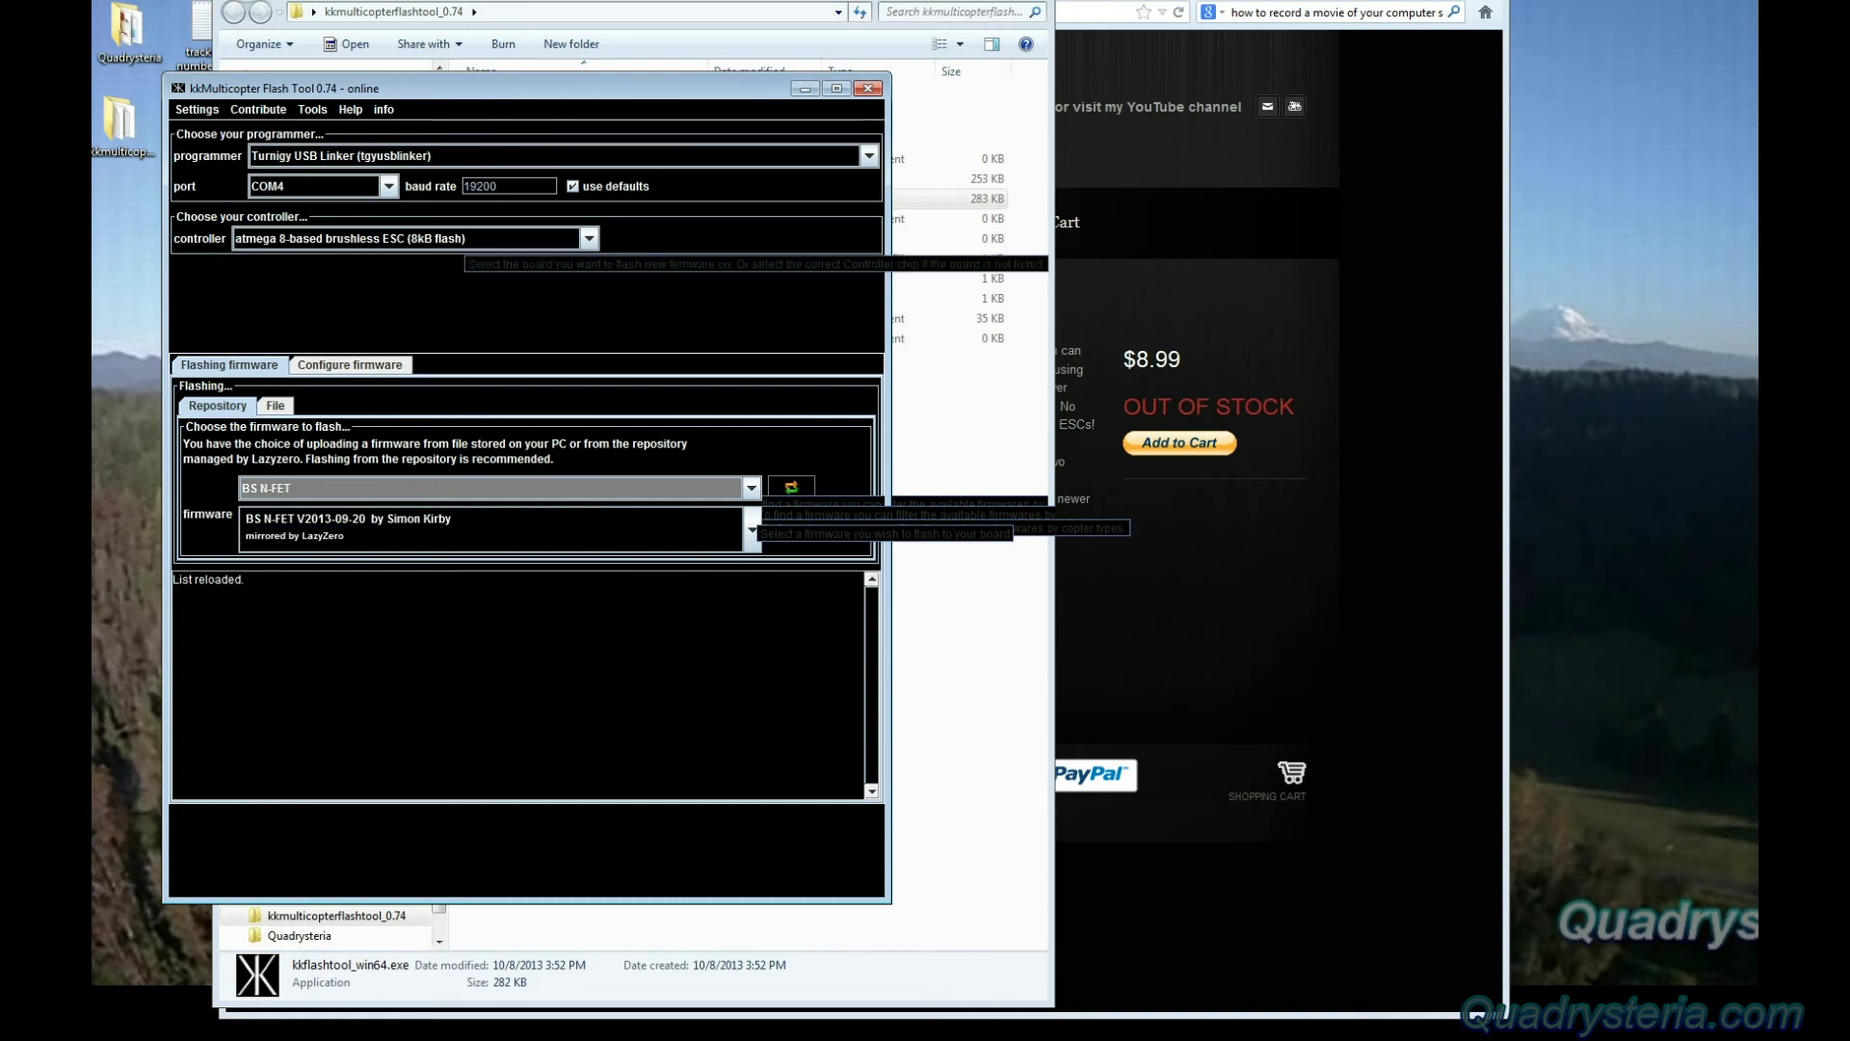
key("alt+Tab")
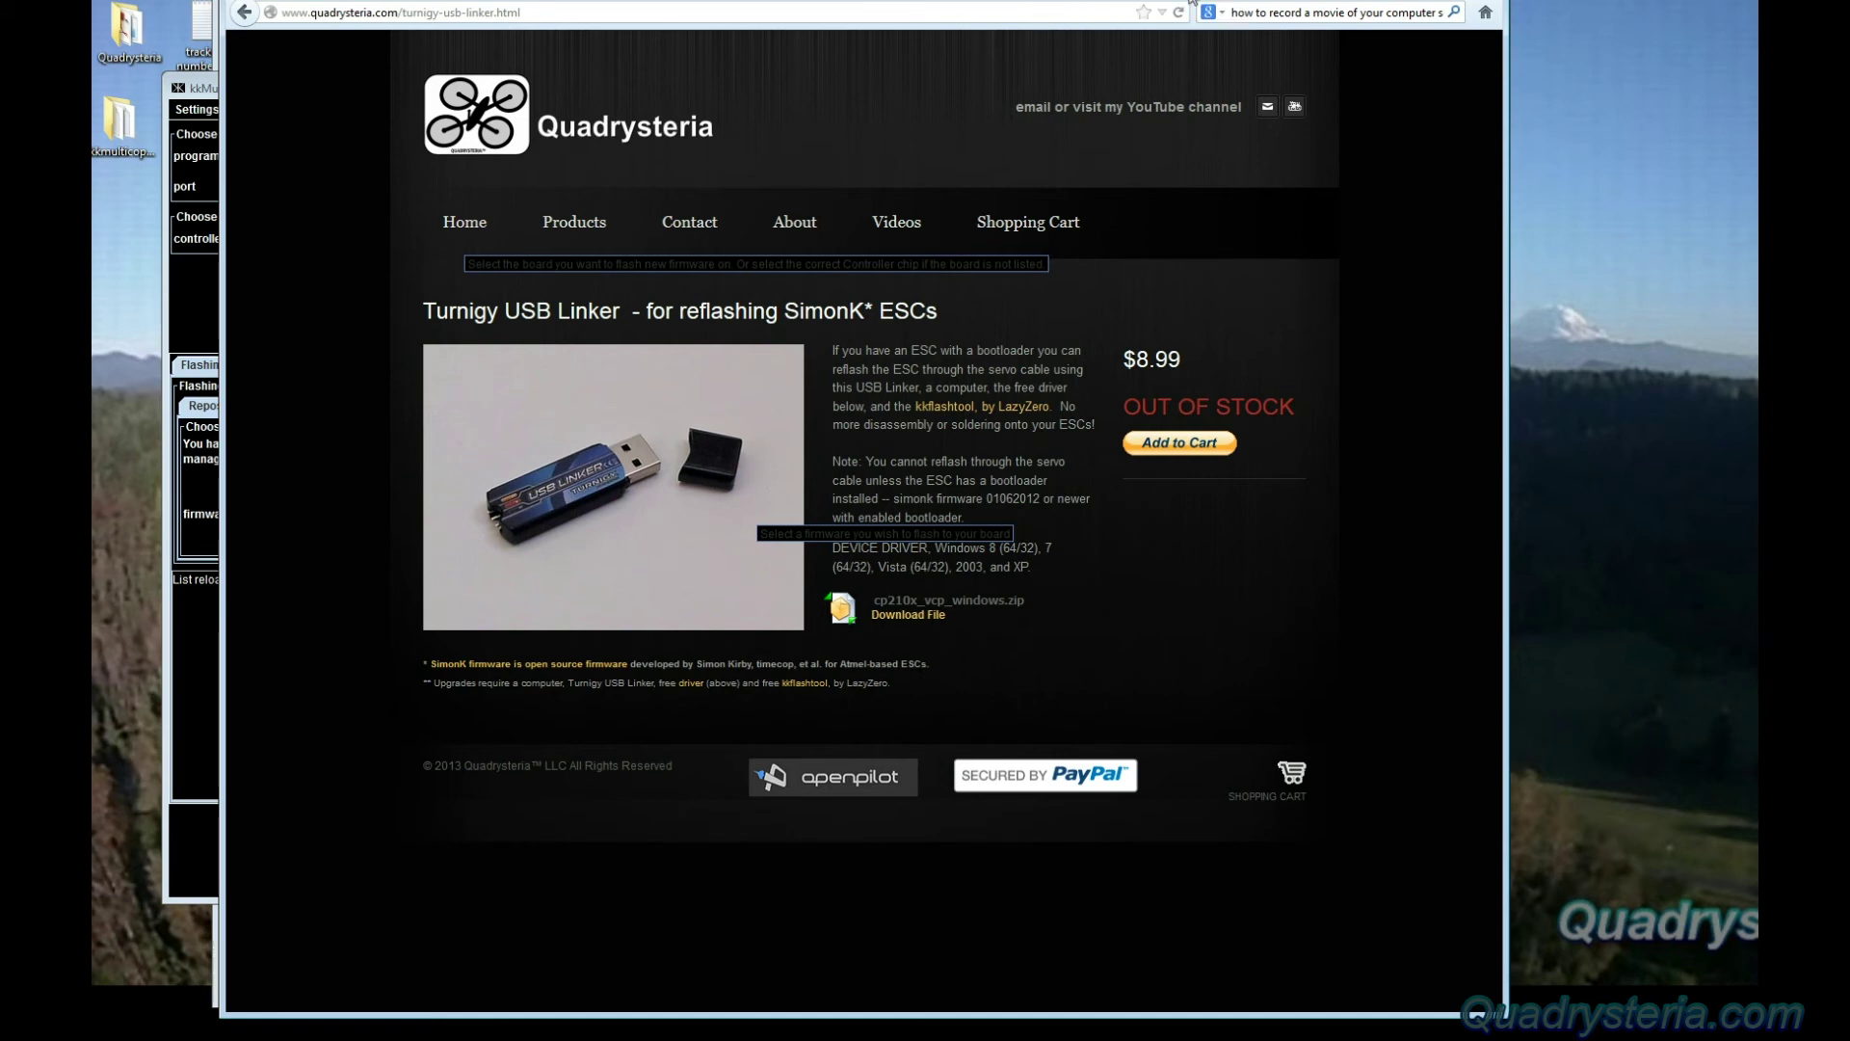
Open the RapidESC Database bookmark in a new tab and scroll through its ESC firmware table
key("ctrl+t")
key("alt+b")
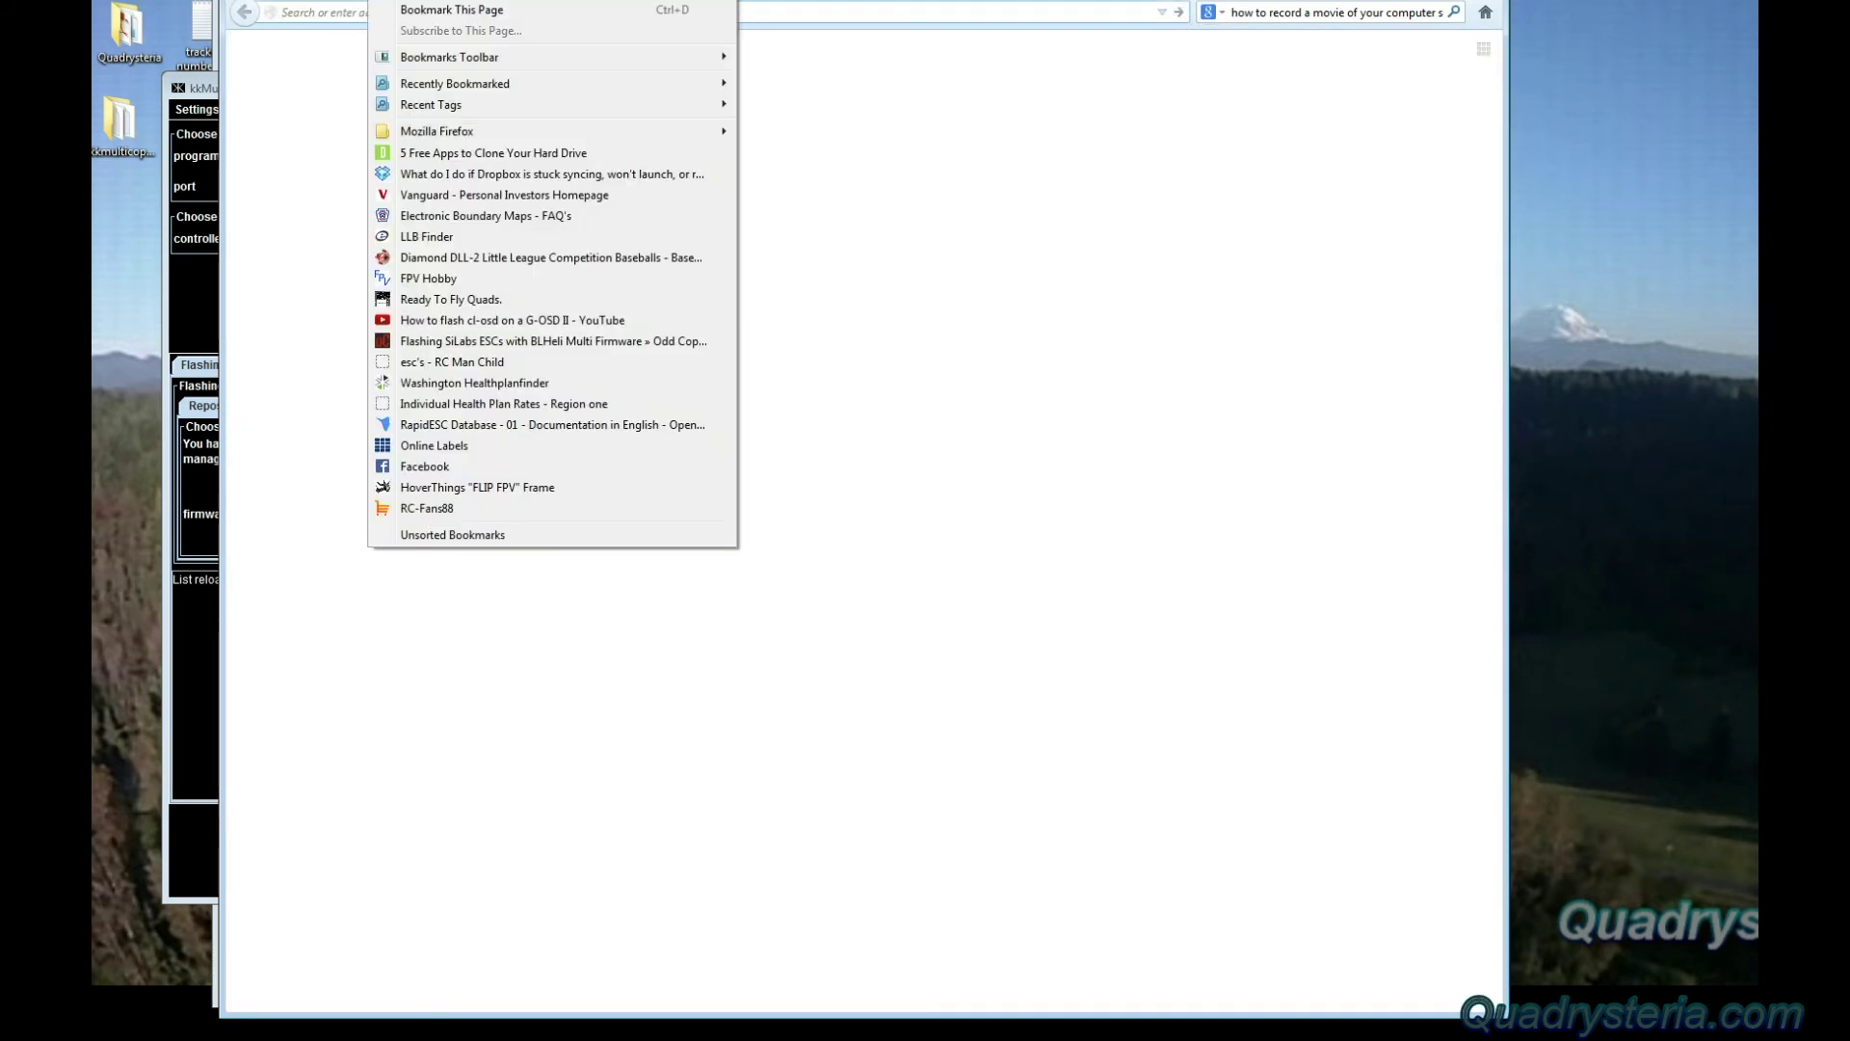
left_click(503, 425)
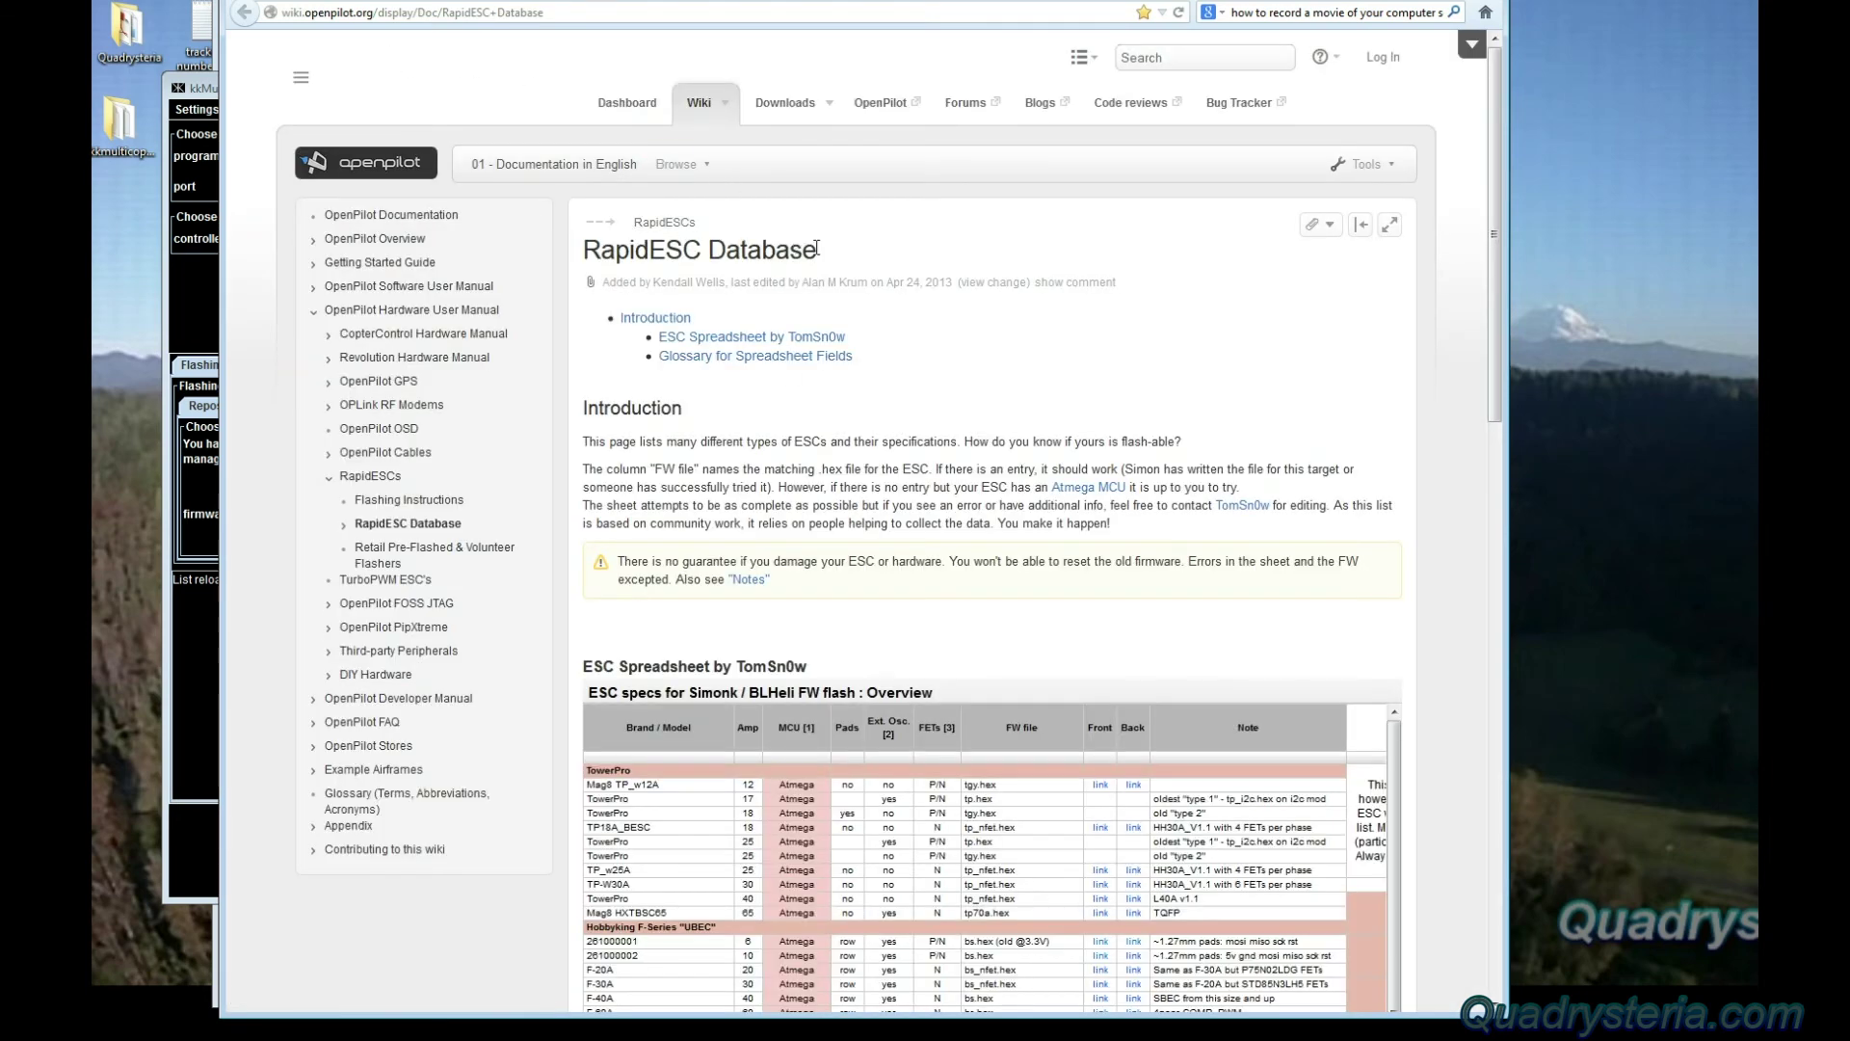
left_click_drag(1496, 194, 1478, 569)
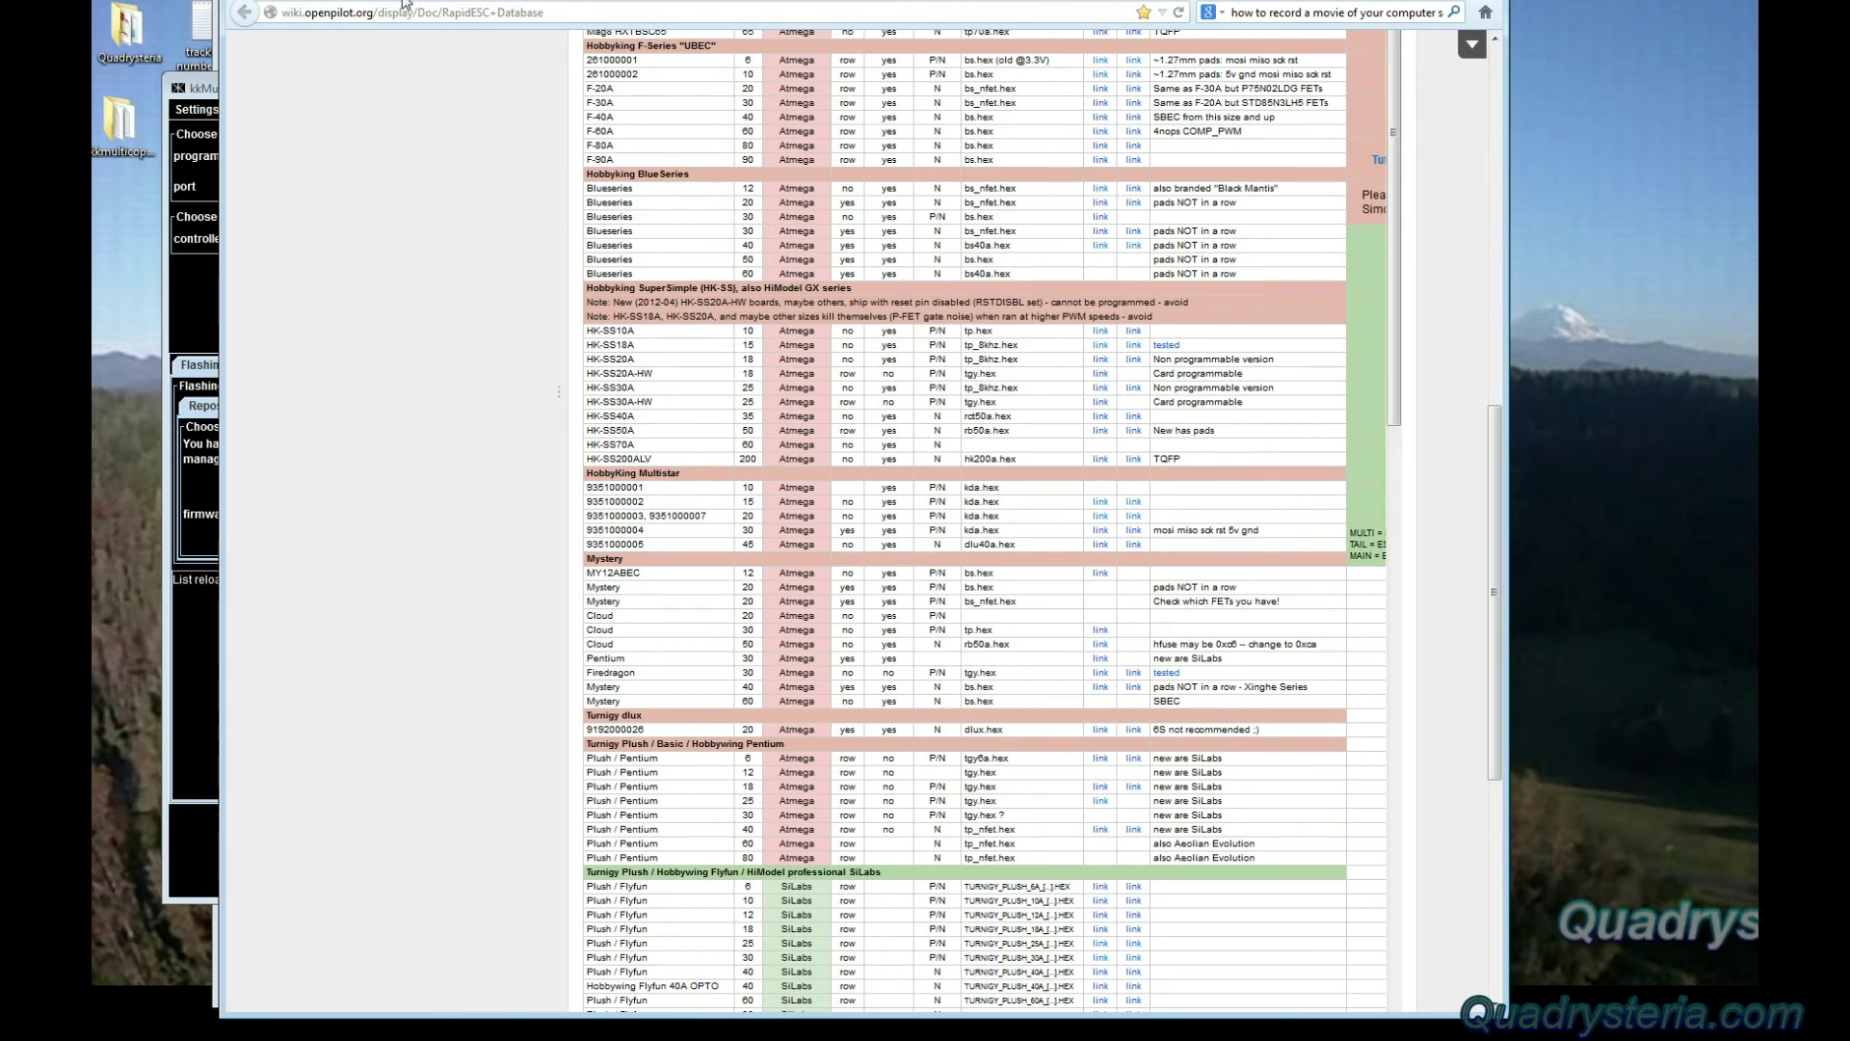
left_click(214, 92)
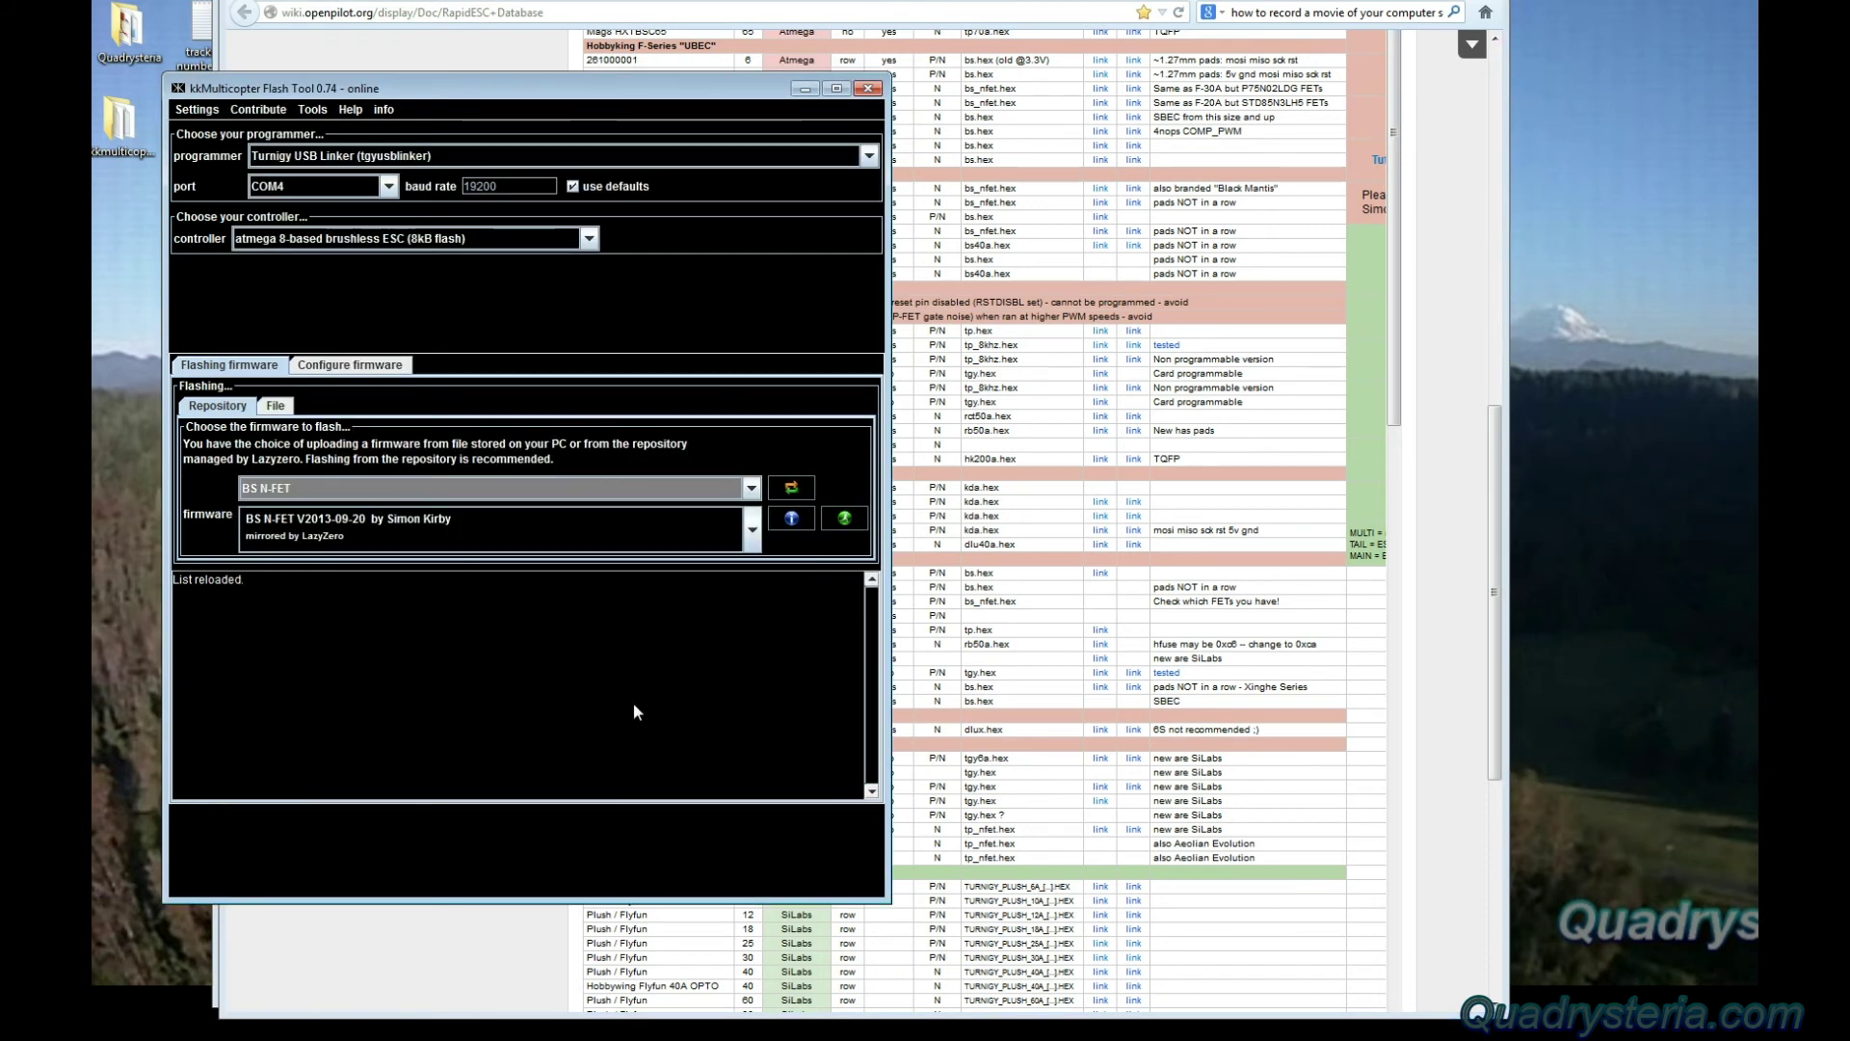
Keep BS N-FET as the firmware type with version V2013-09-20 selected
left_click(752, 542)
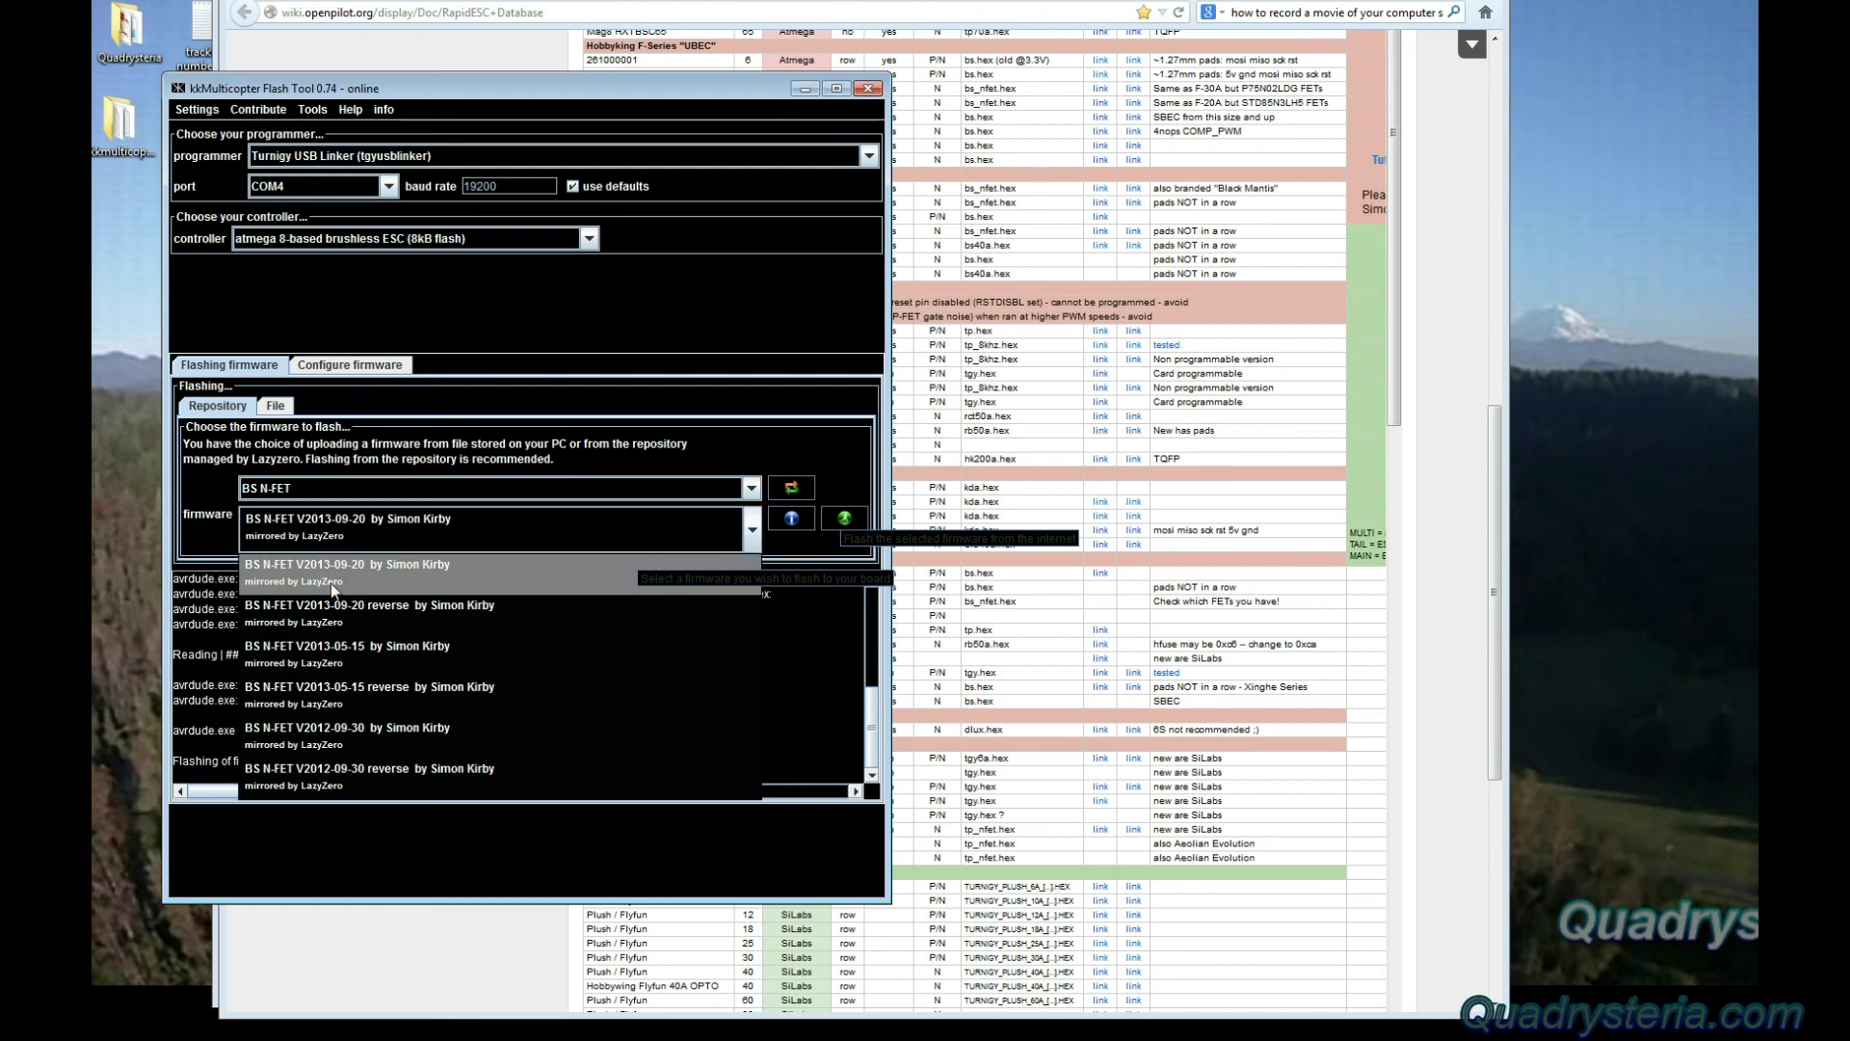
left_click(305, 483)
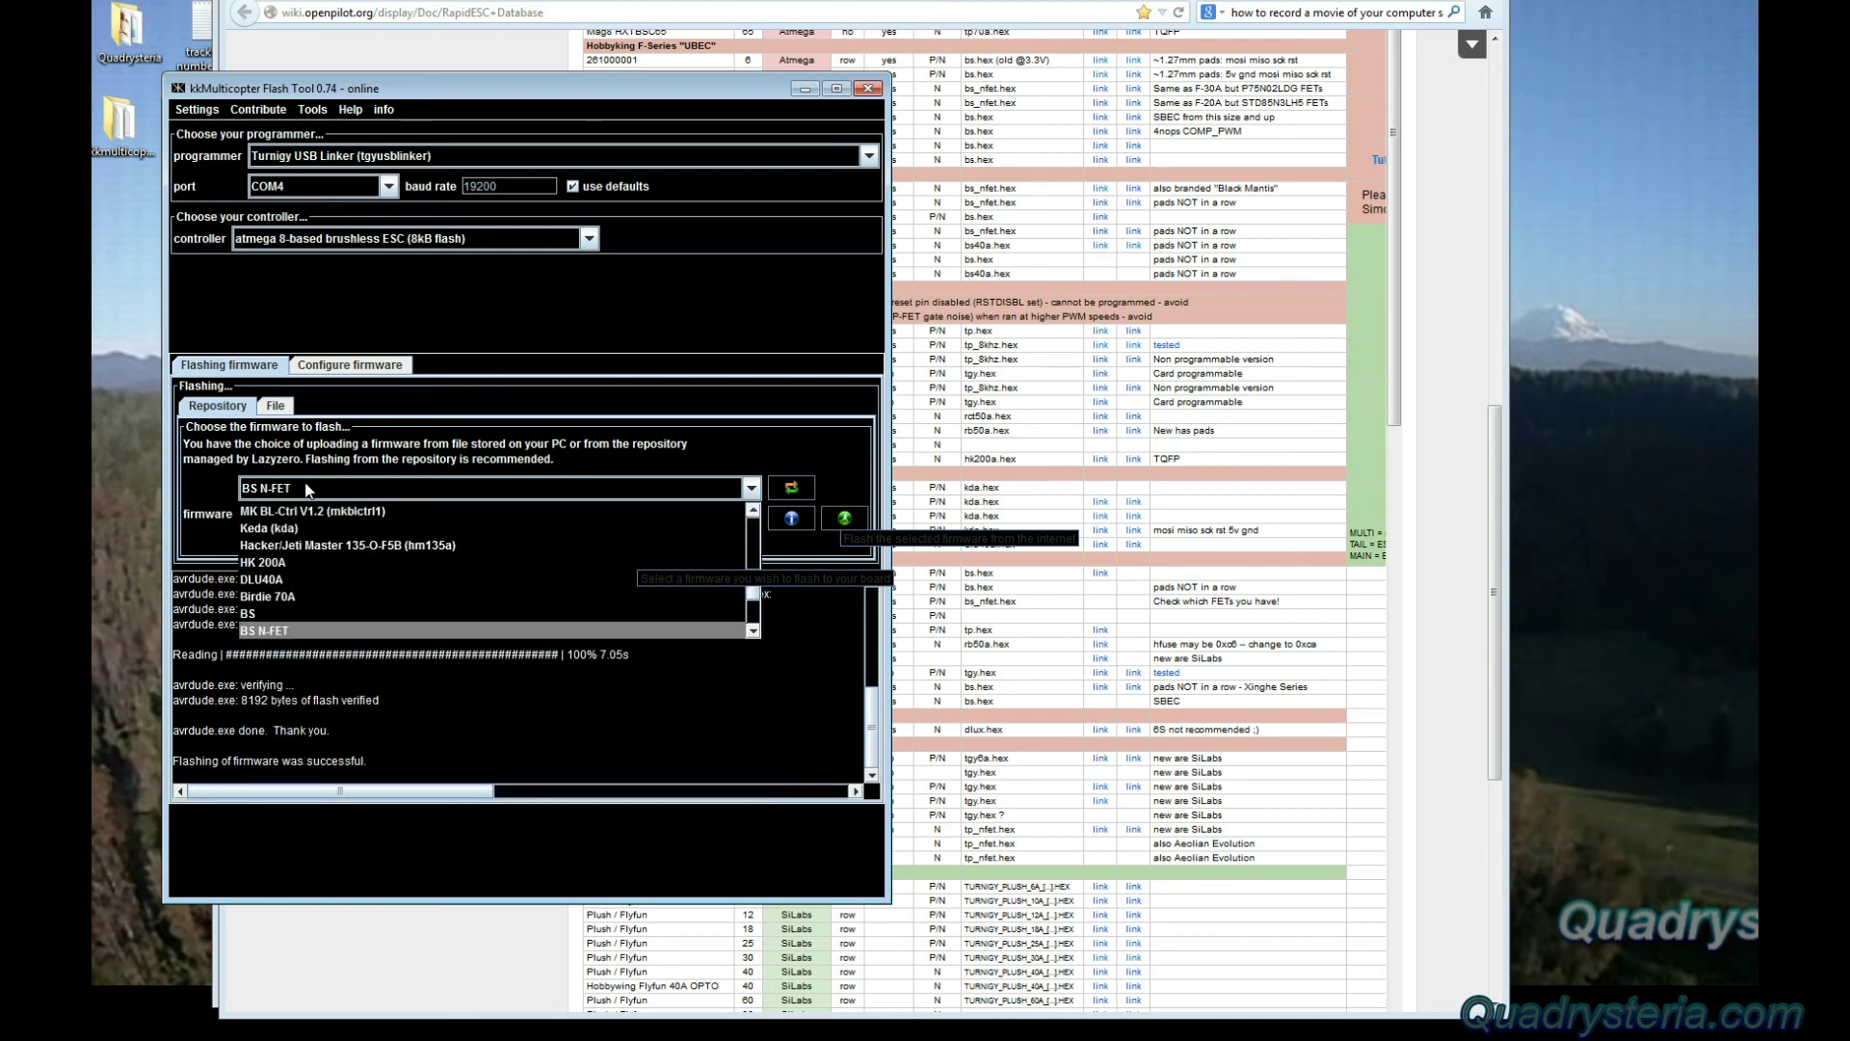
left_click(306, 483)
left_click(370, 536)
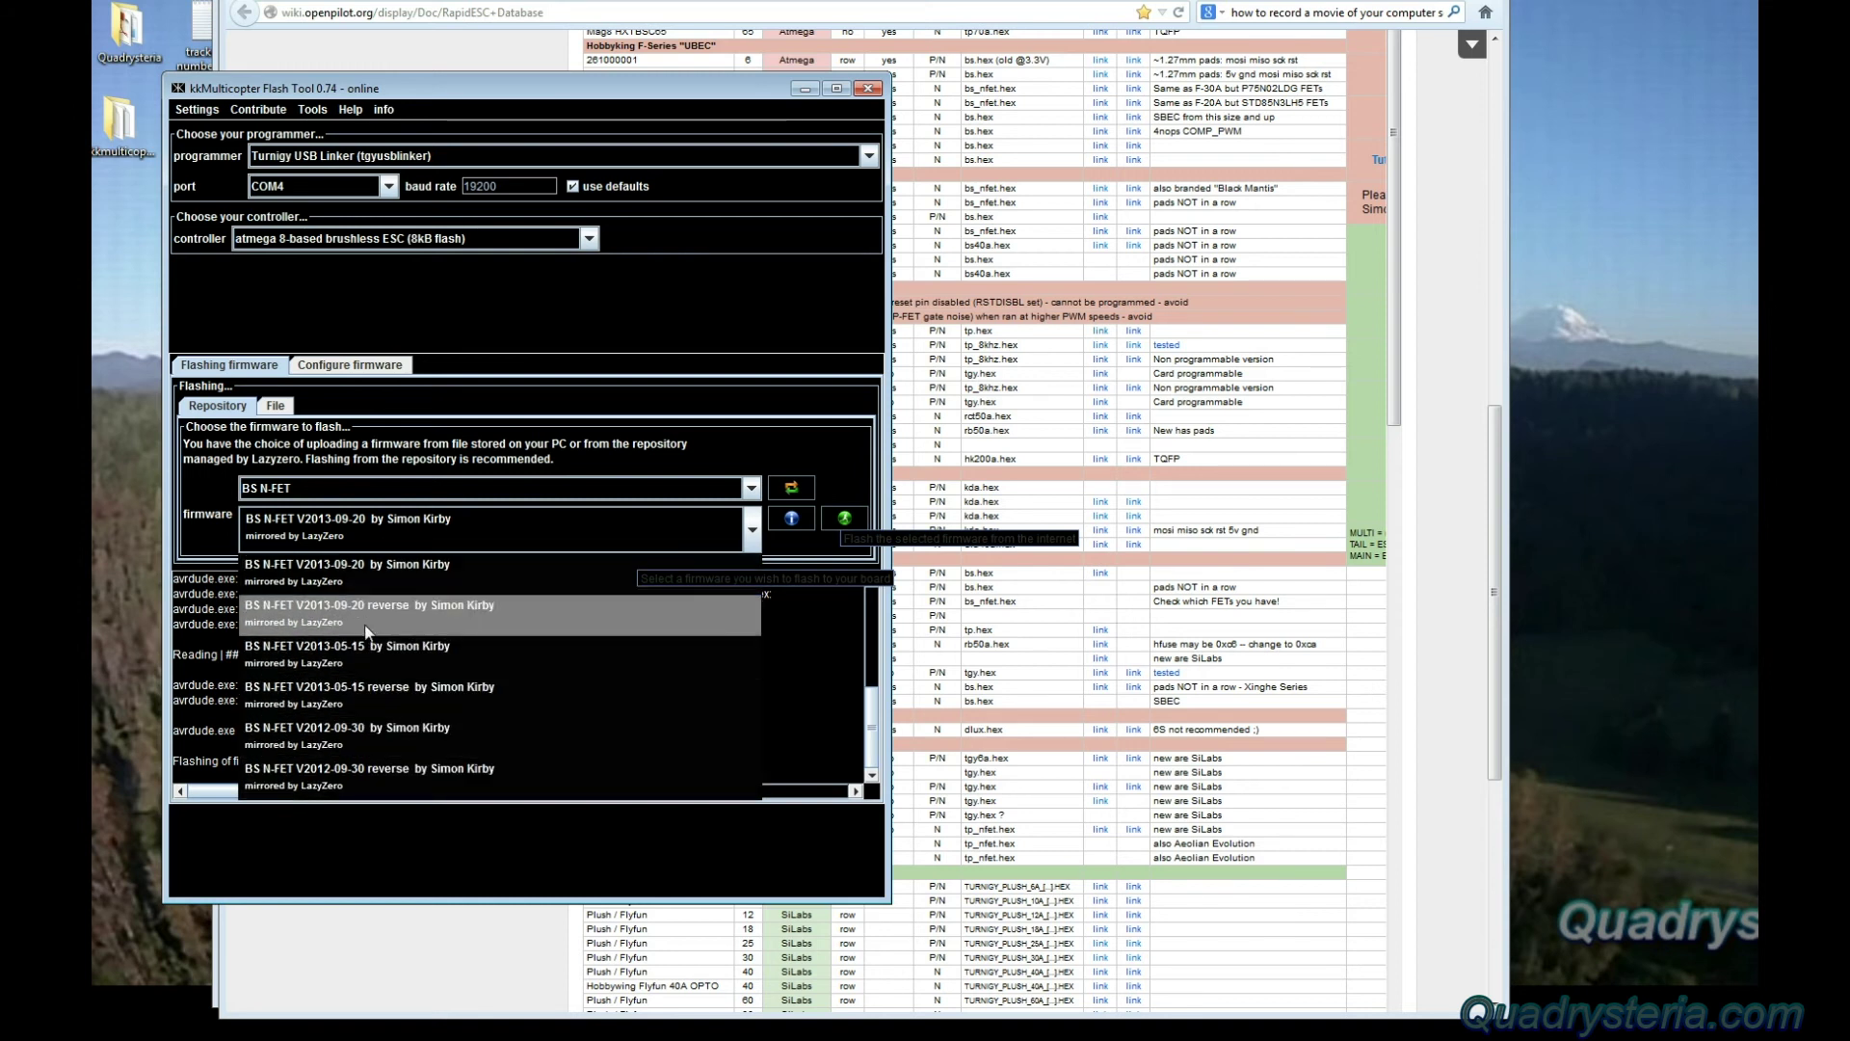
left_click(749, 527)
Reload the firmware list, clearing the log, then flash BS N-FET V2013-09-20 onto the ESC
left_click(749, 524)
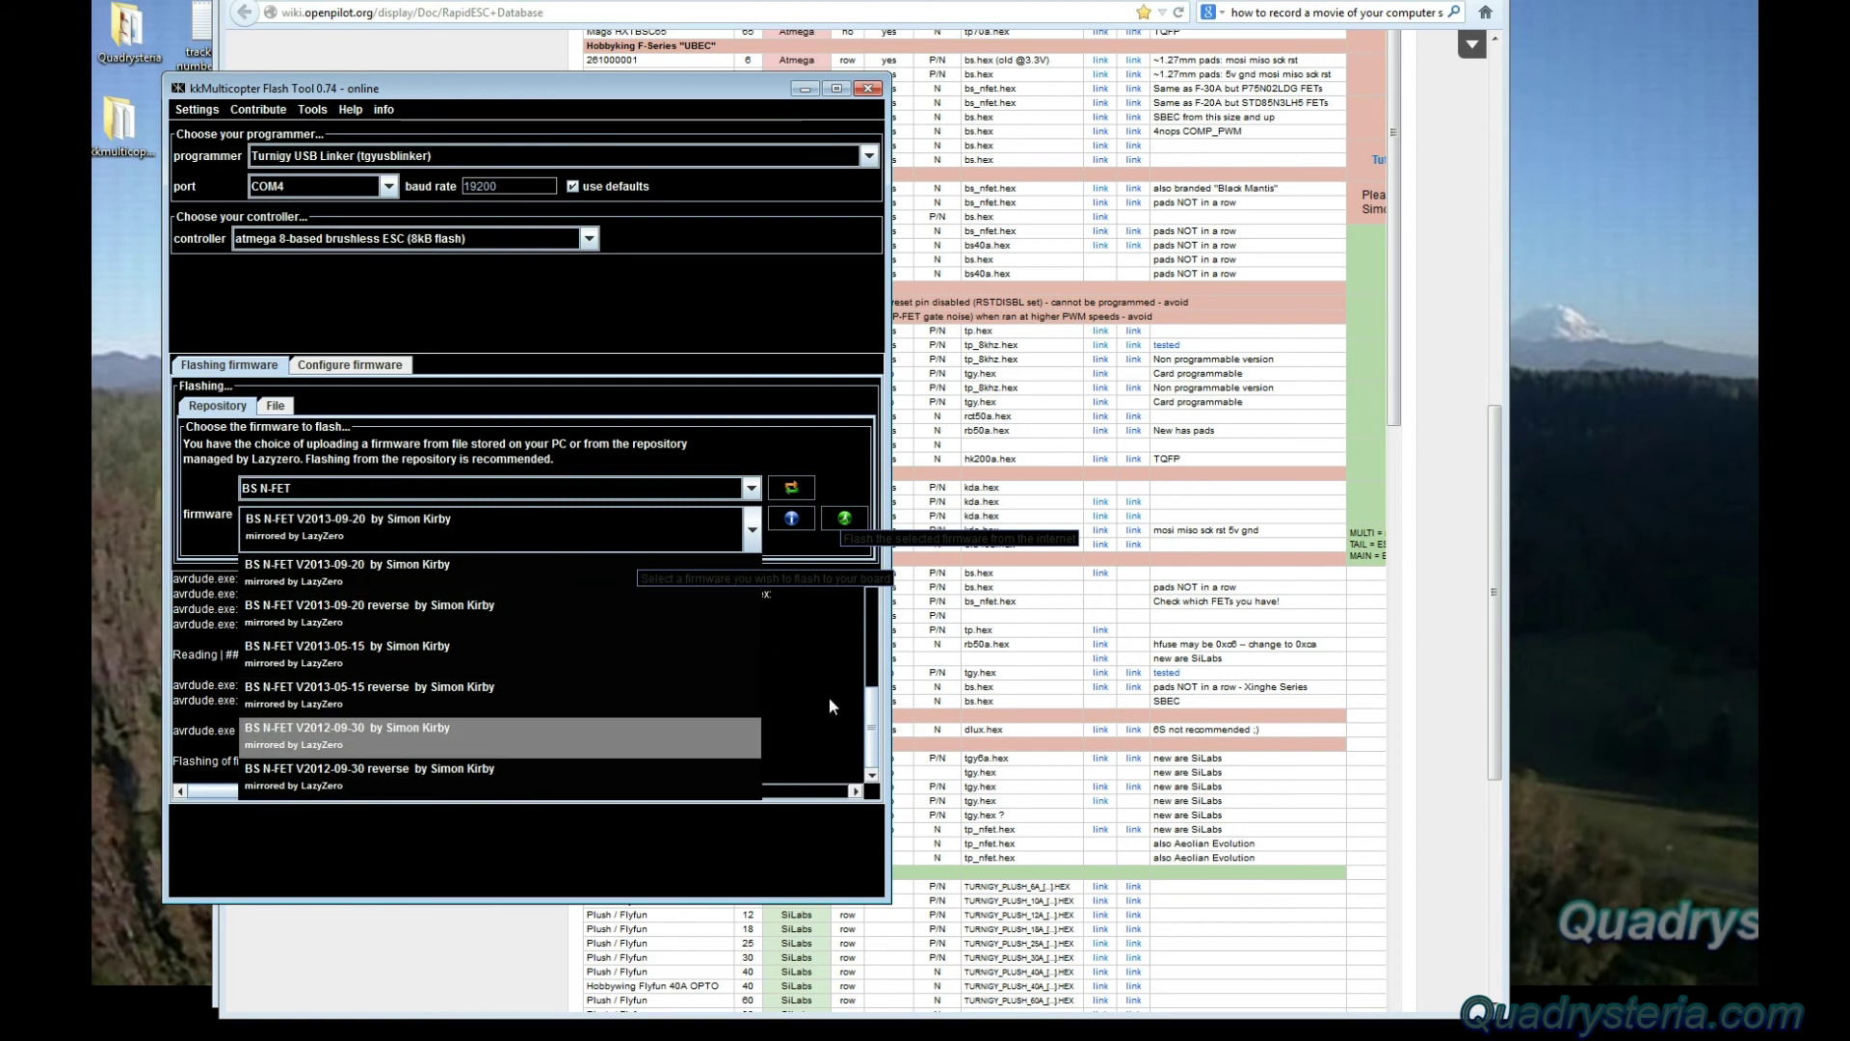
left_click(820, 437)
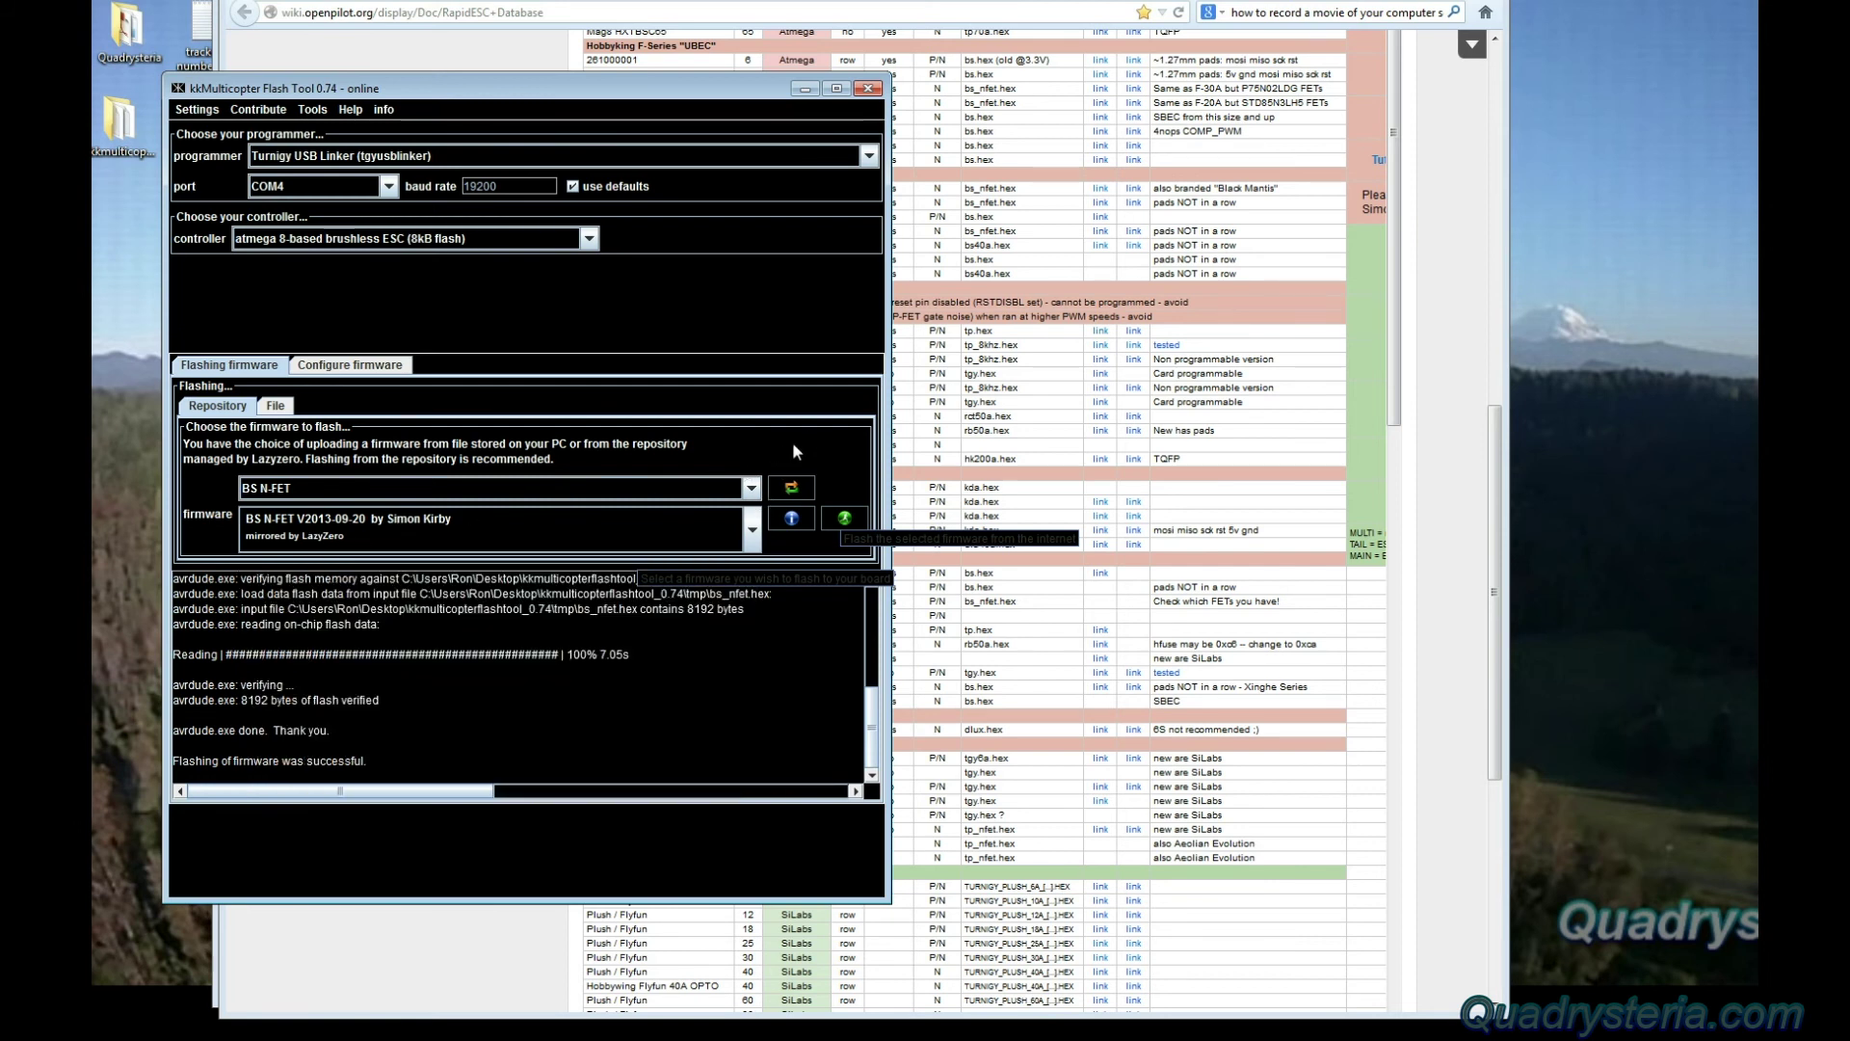
left_click(794, 491)
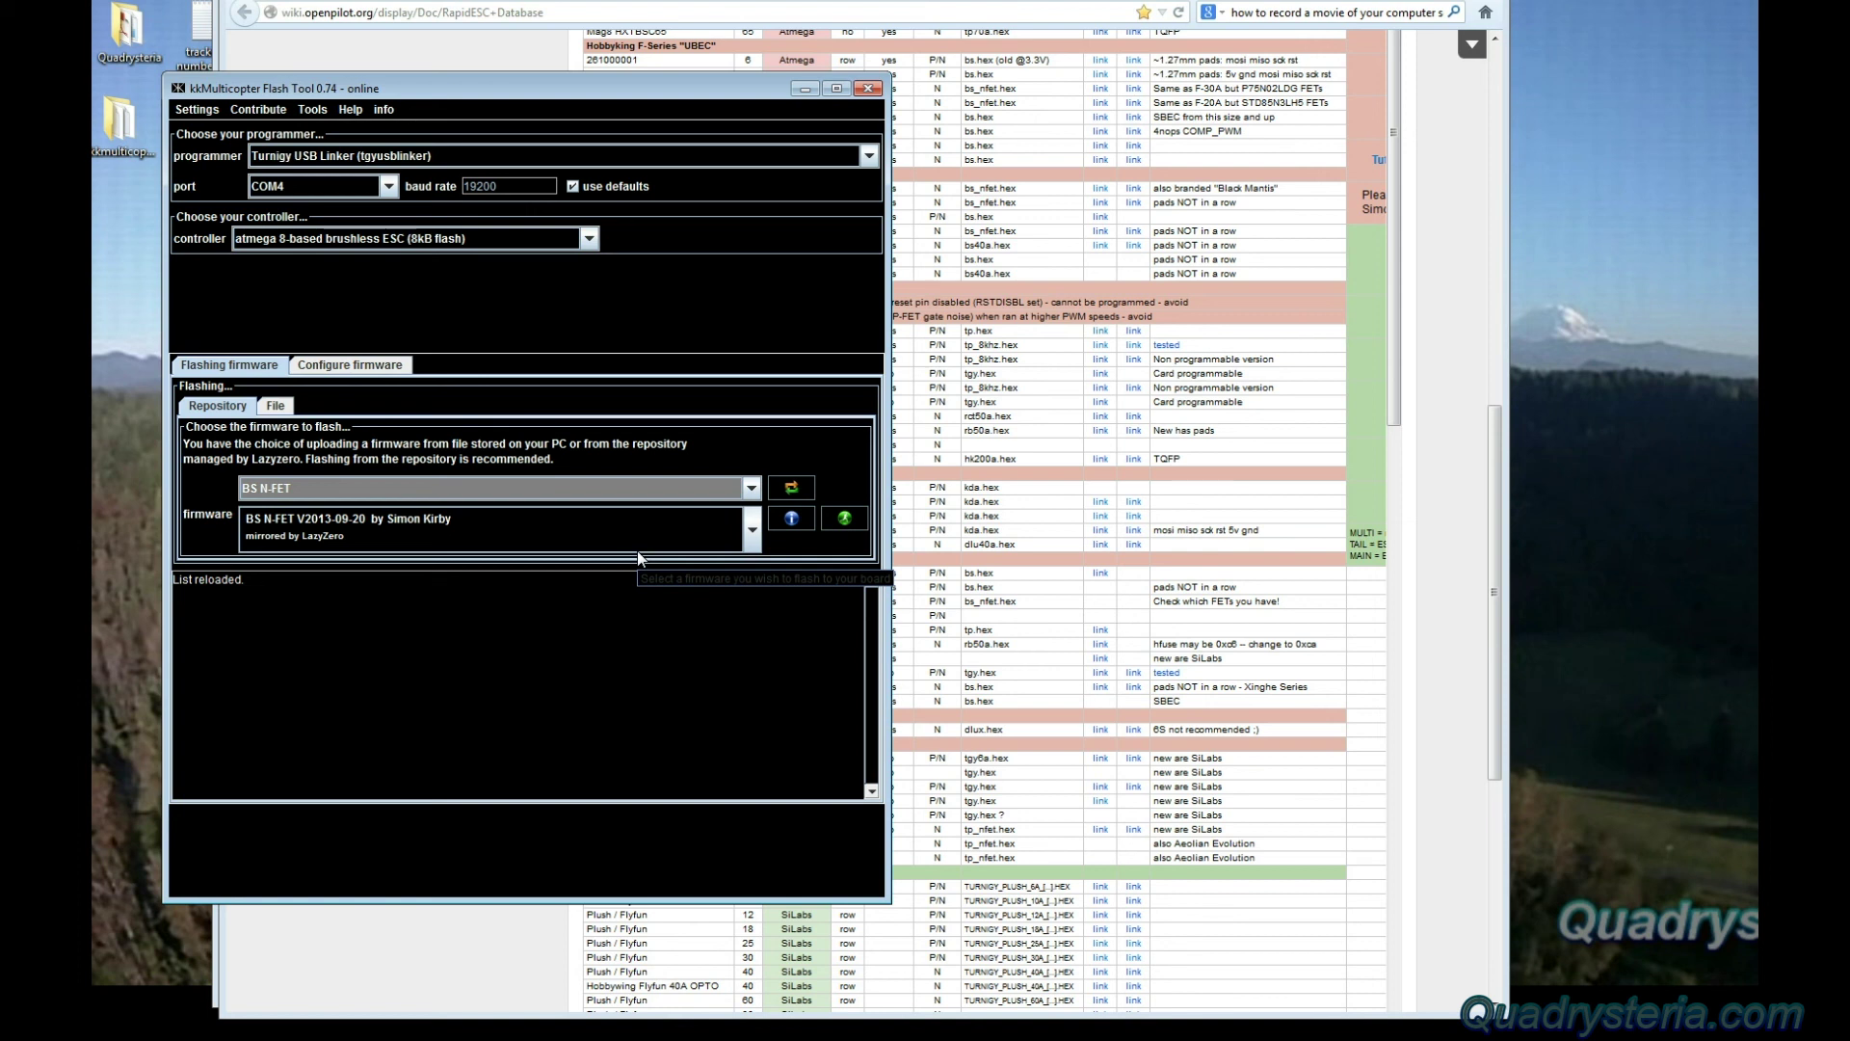
left_click(843, 518)
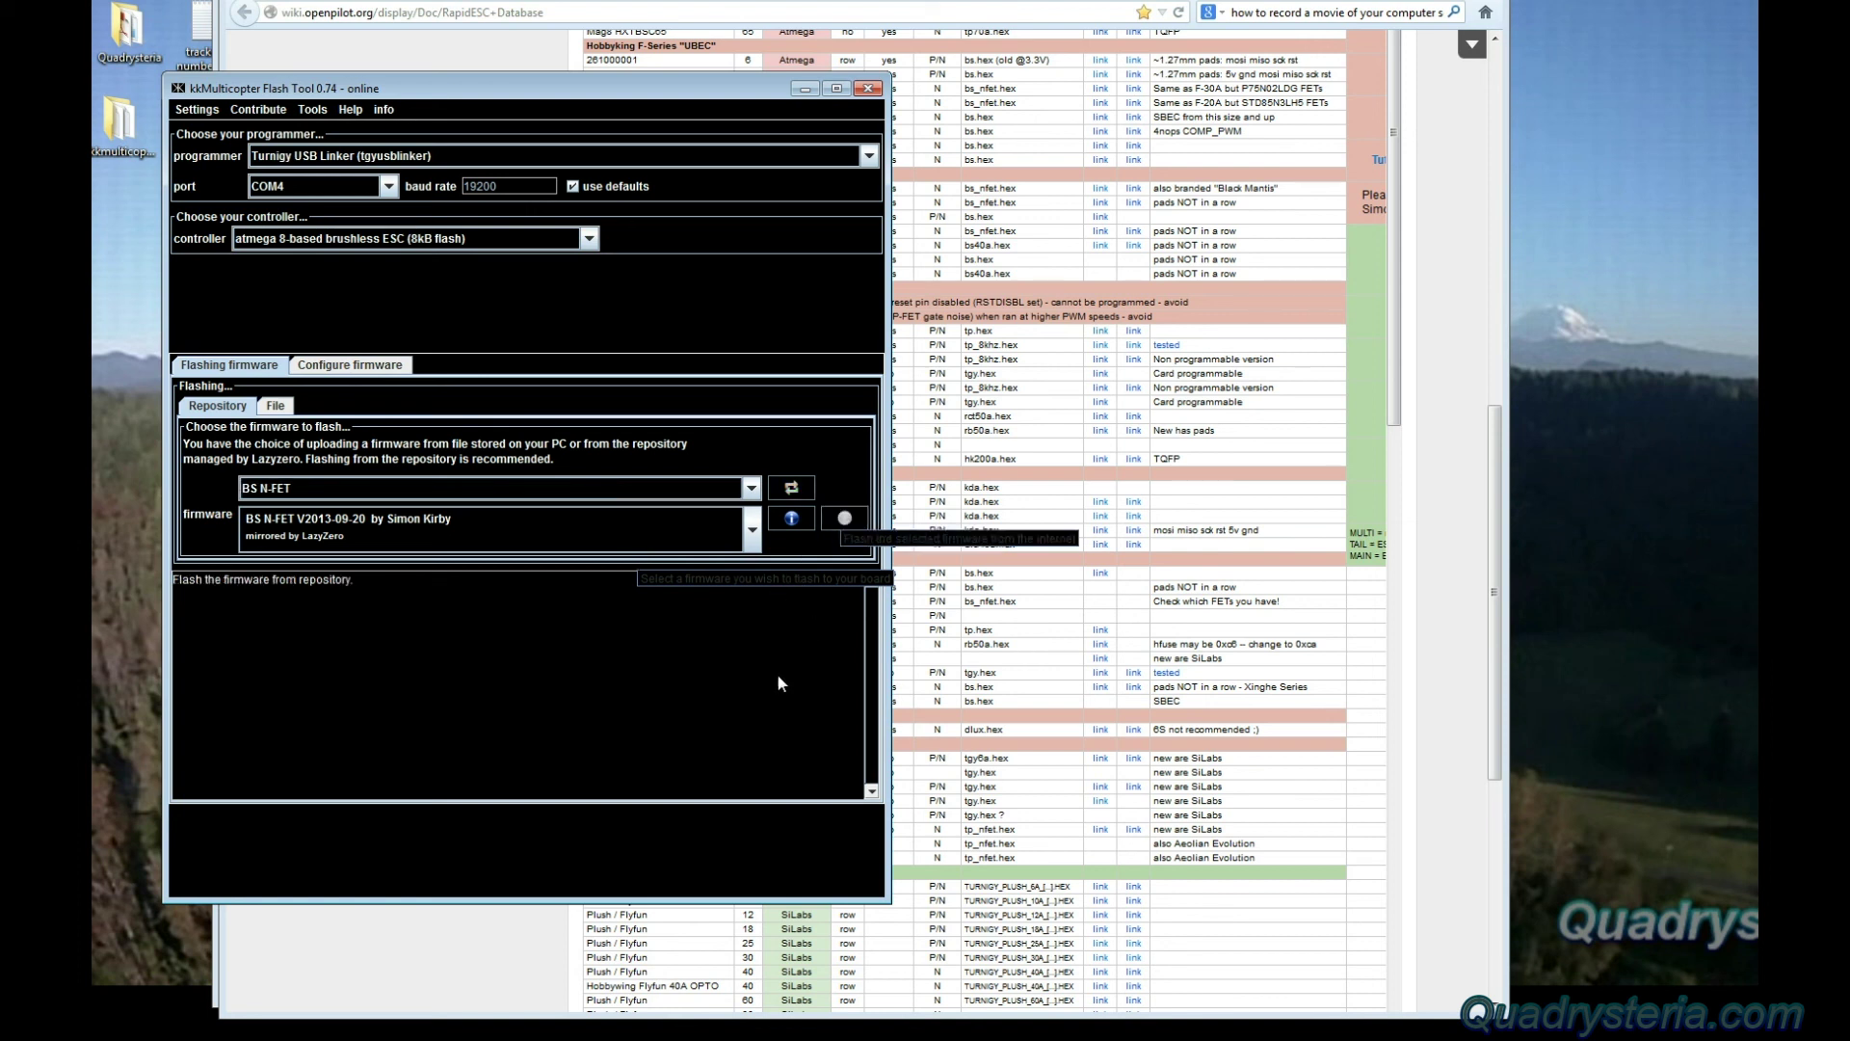